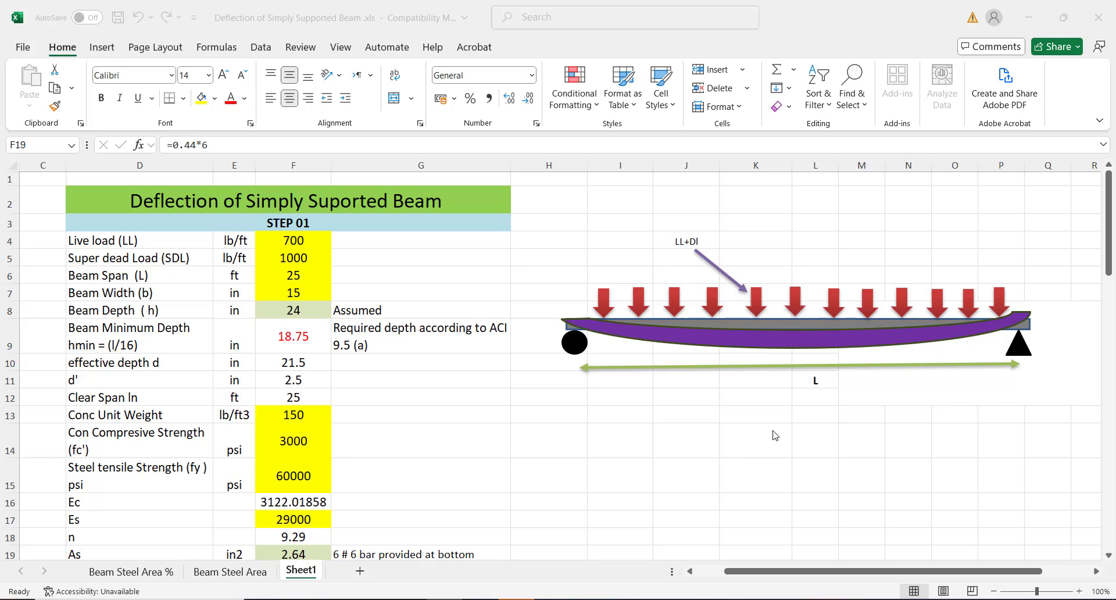
# Bring the spreadsheet into focus and adjust the window view
pyautogui.click(1110, 212)
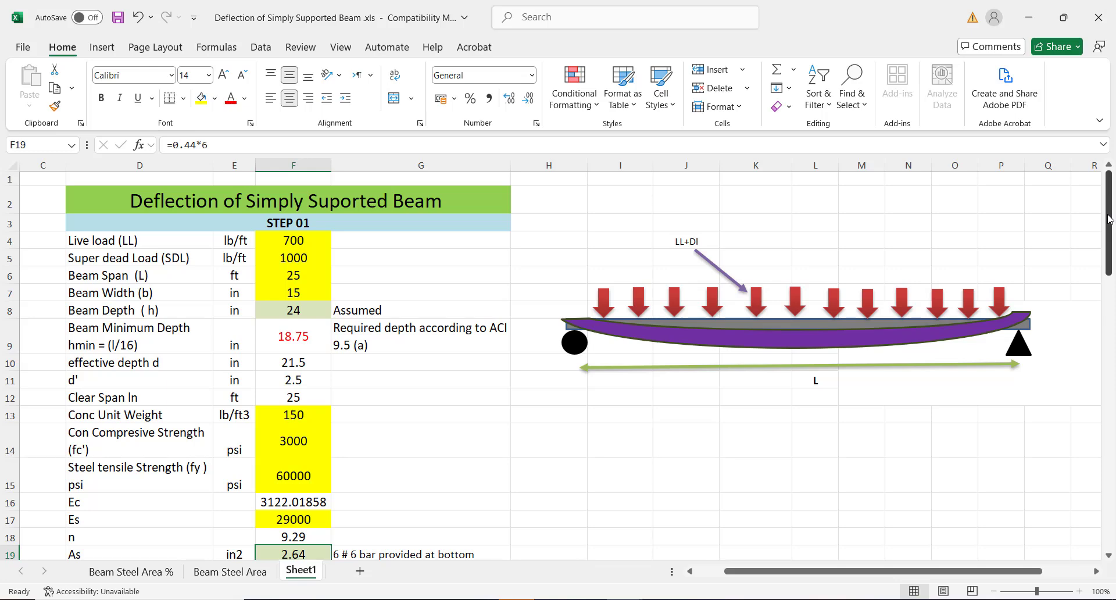
pyautogui.moveTo(1108, 219); pyautogui.dragTo(1018, 213)
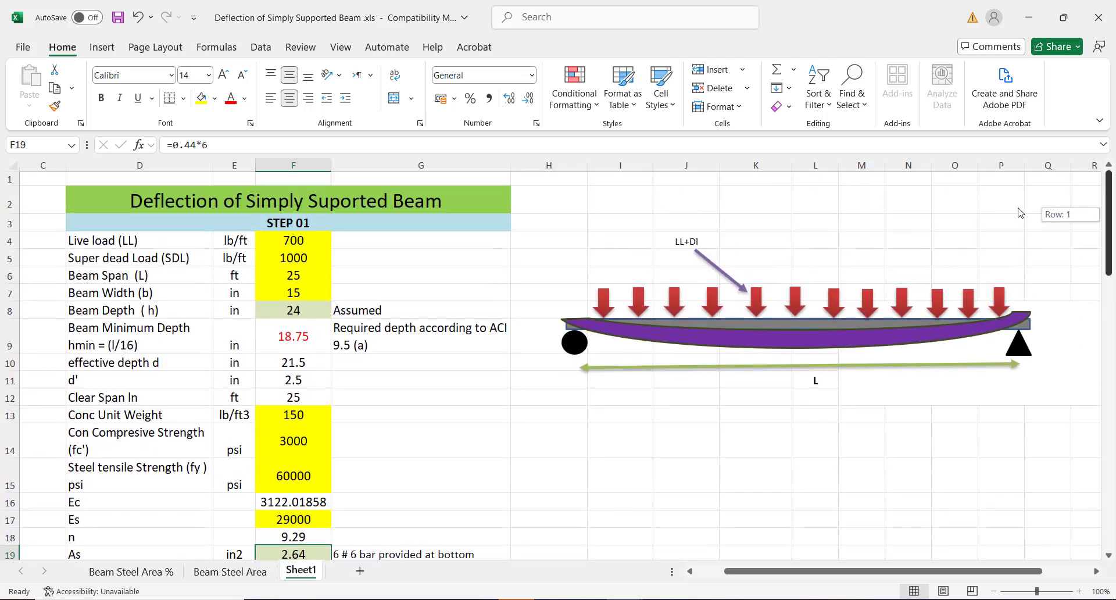
pyautogui.moveTo(1110, 199)
pyautogui.mouseDown()
pyautogui.moveTo(1109, 236)
pyautogui.moveTo(1108, 181)
pyautogui.mouseUp()
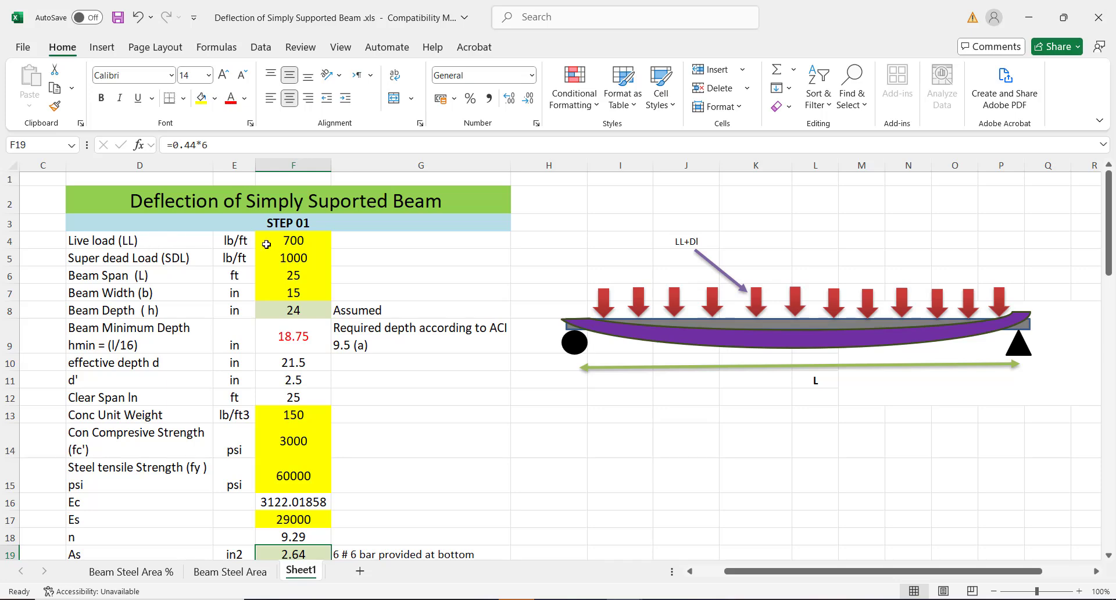
# Review the inputs: live load 700, super dead load 1000, span 25, beam width 15
pyautogui.click(287, 240)
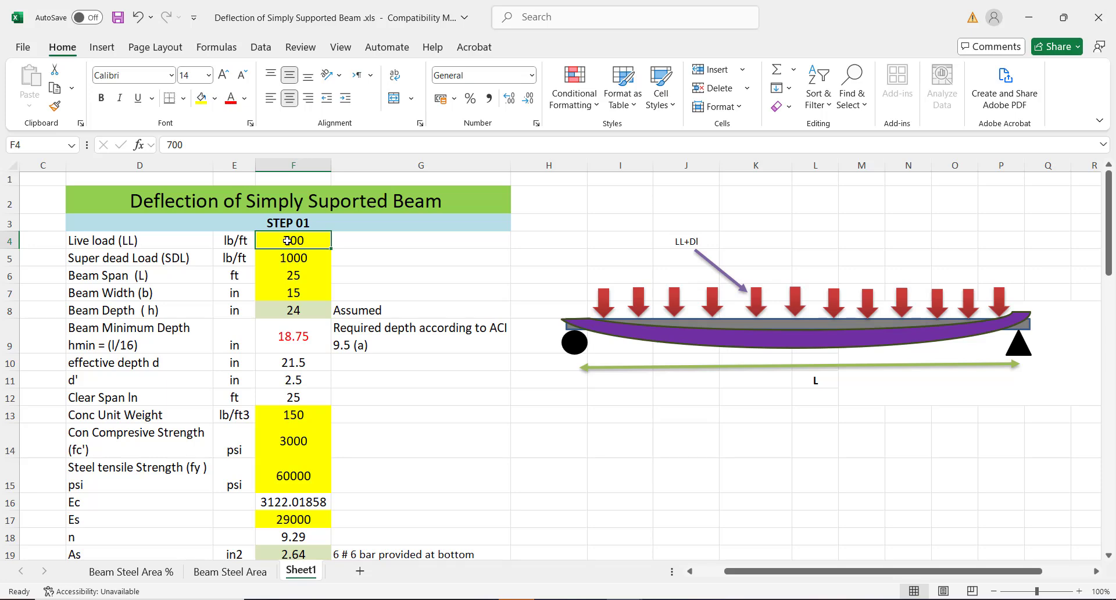
pyautogui.click(360, 244)
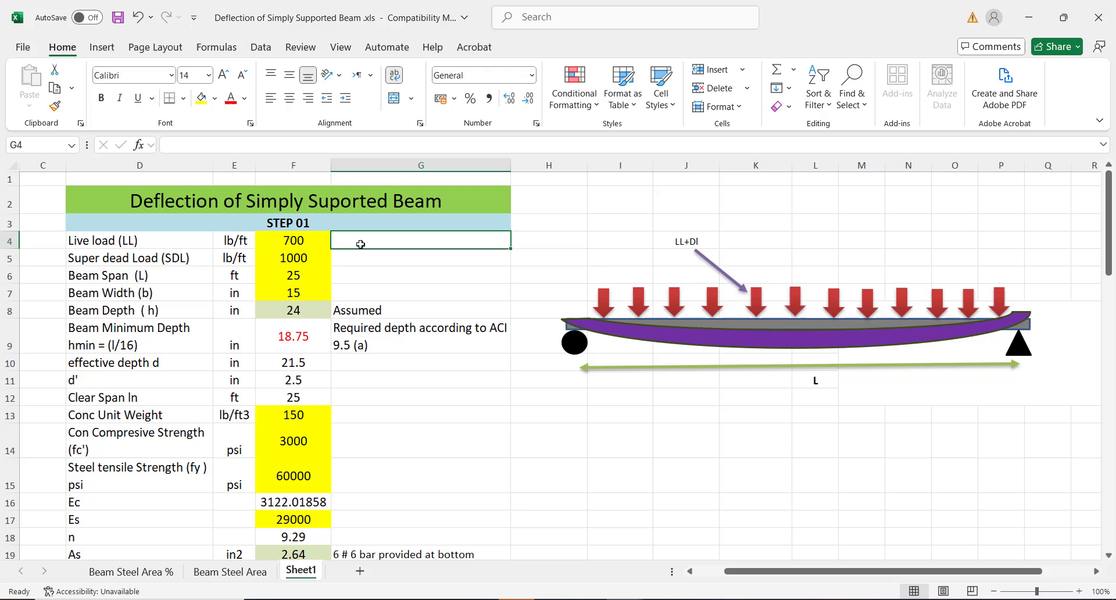
pyautogui.click(302, 243)
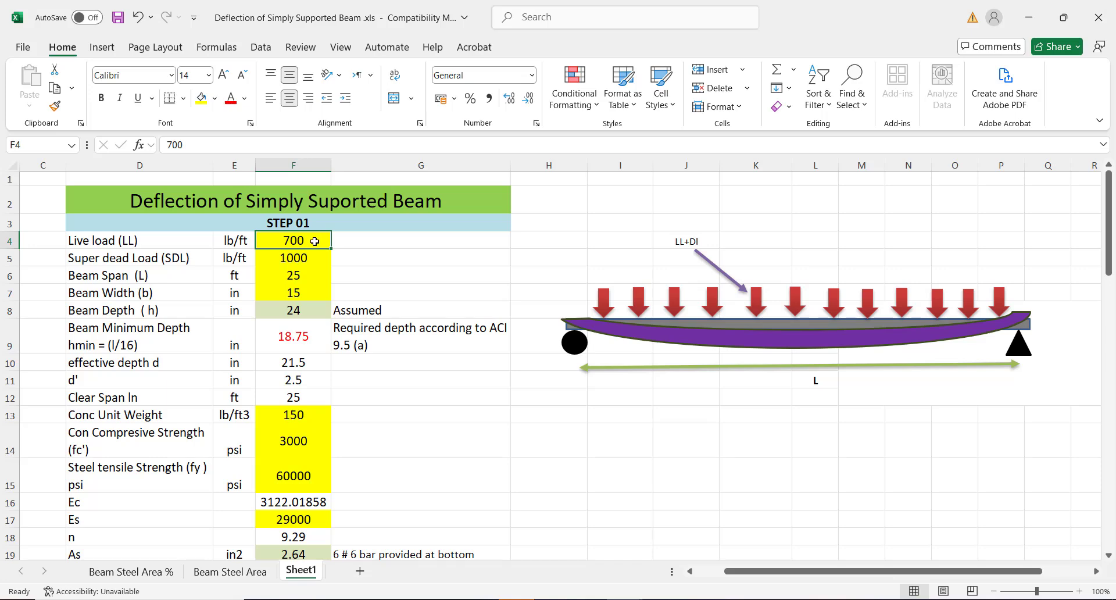
pyautogui.click(282, 259)
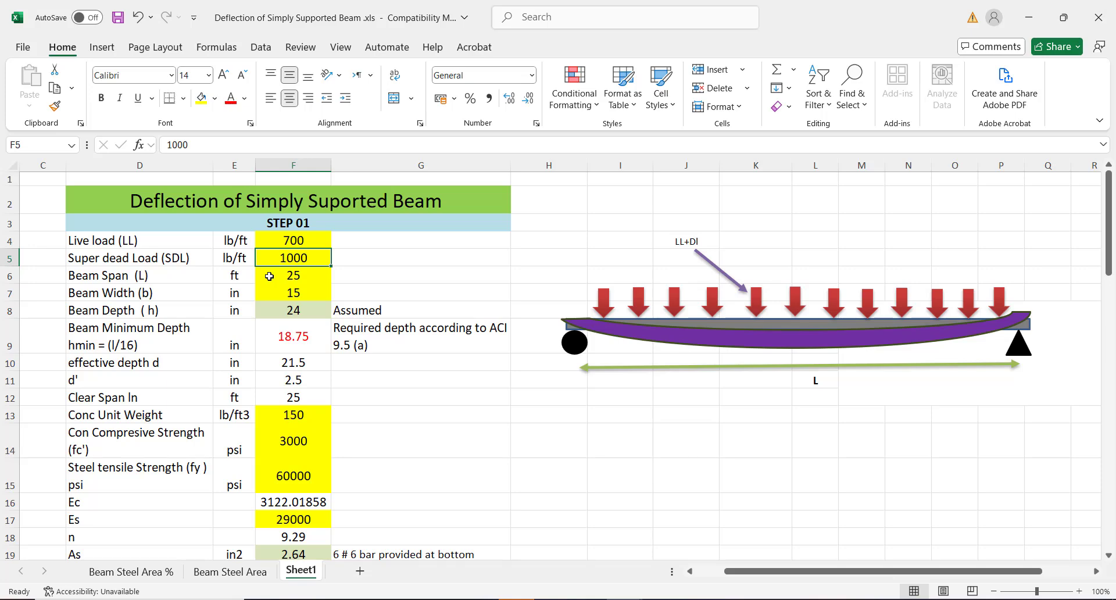
pyautogui.click(269, 276)
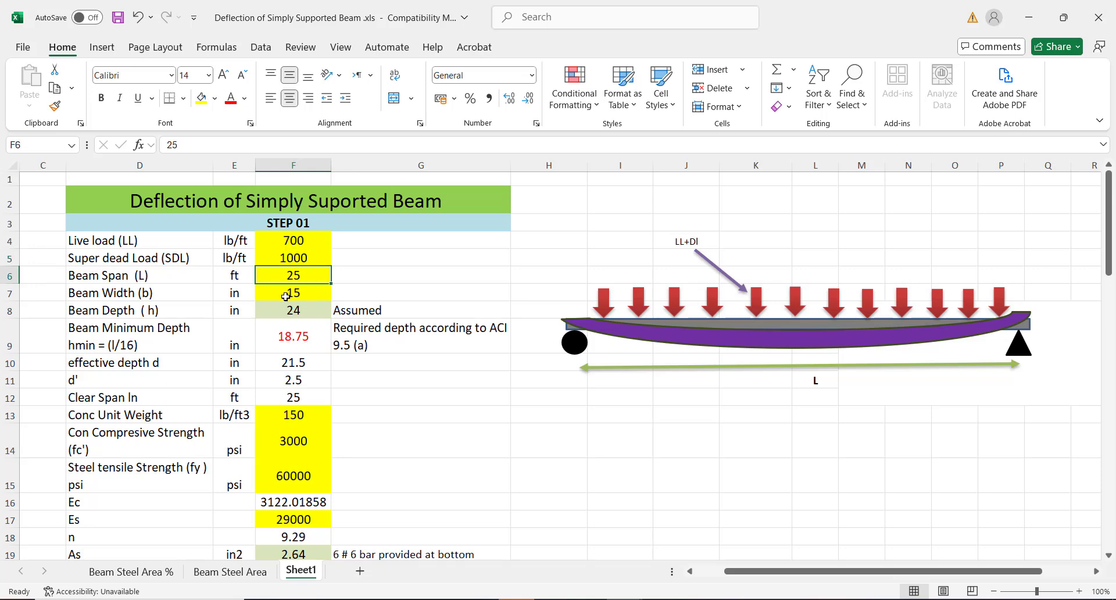
pyautogui.click(286, 295)
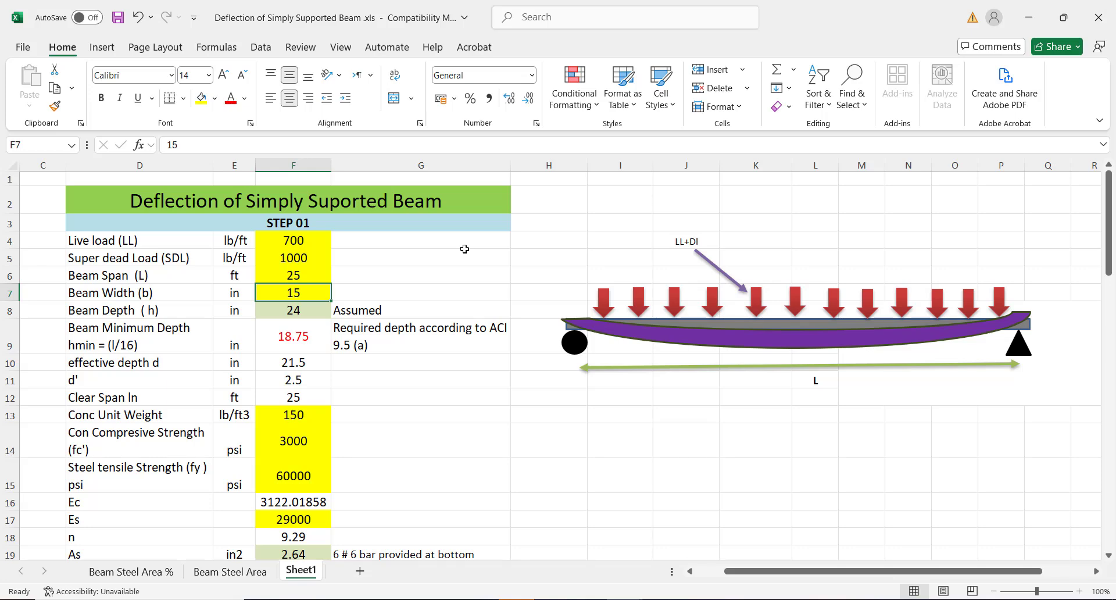
pyautogui.click(278, 276)
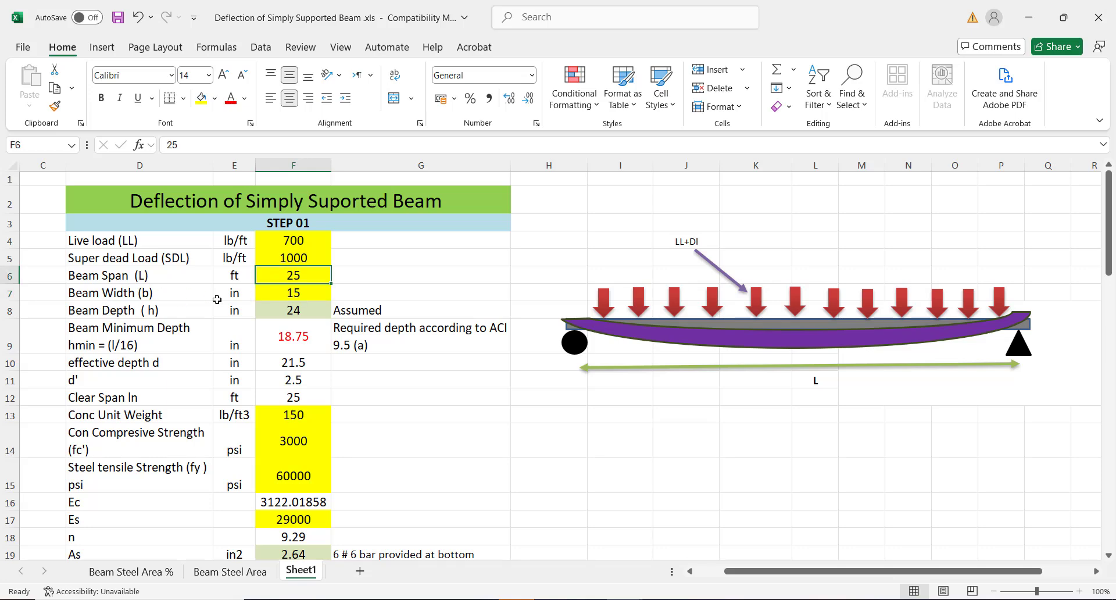
pyautogui.click(285, 293)
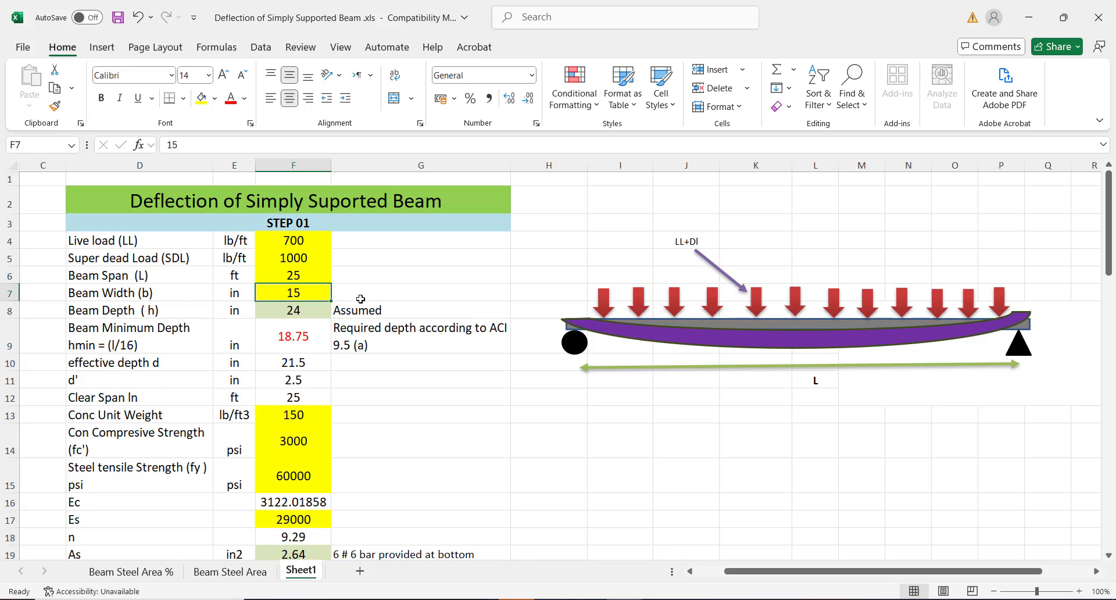
# Copy the Assumed note from beside the beam depth to beside the beam width
pyautogui.click(347, 309)
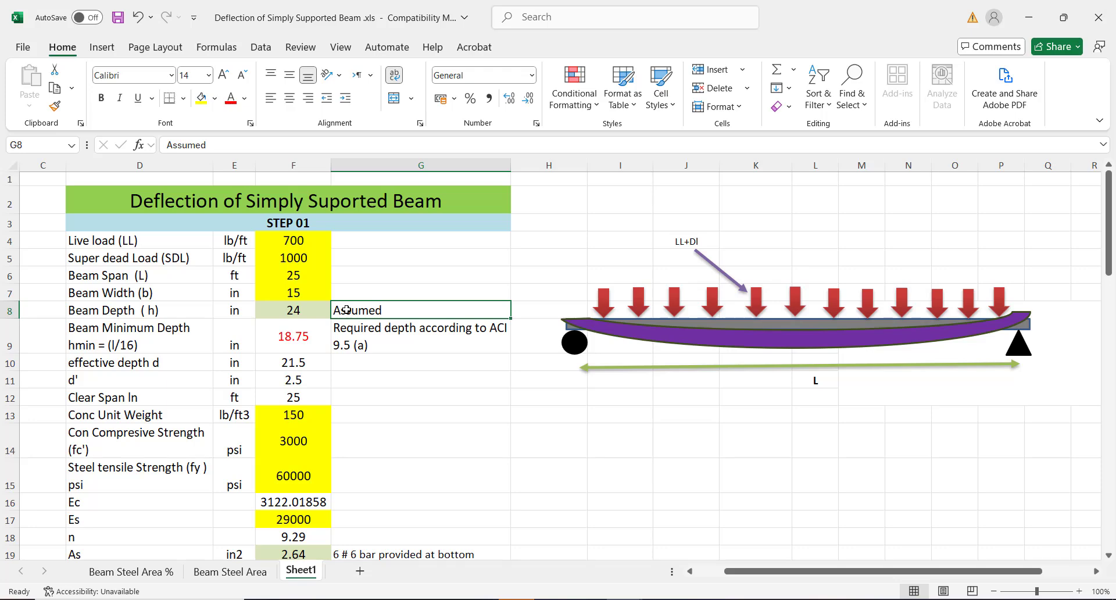
pyautogui.hotkey('ctrl', 'c')
pyautogui.click(365, 294)
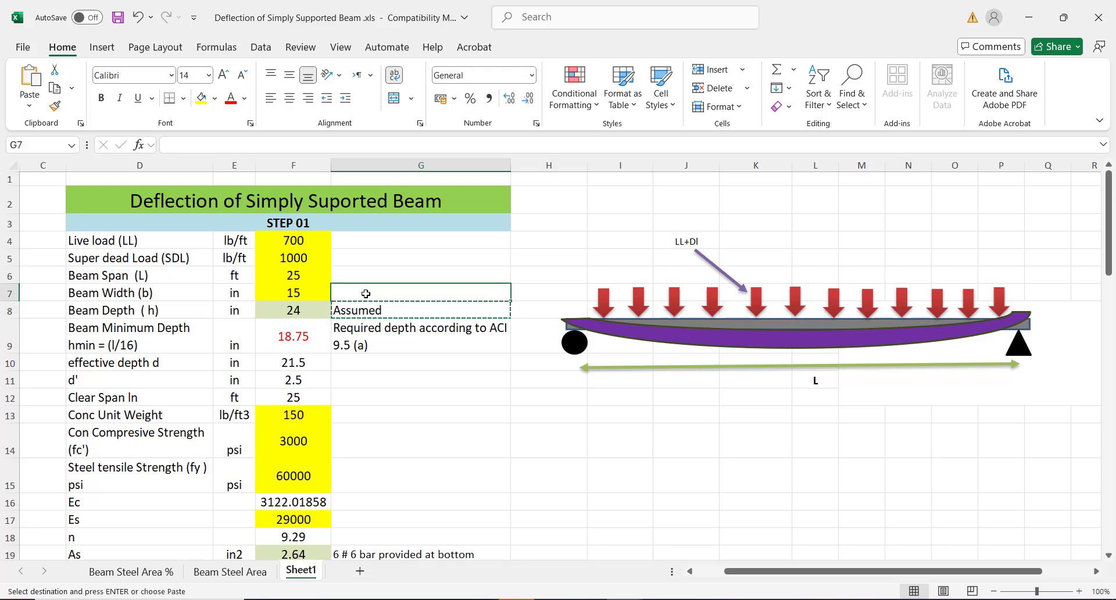
pyautogui.hotkey('ctrl', 'v')
pyautogui.click(413, 356)
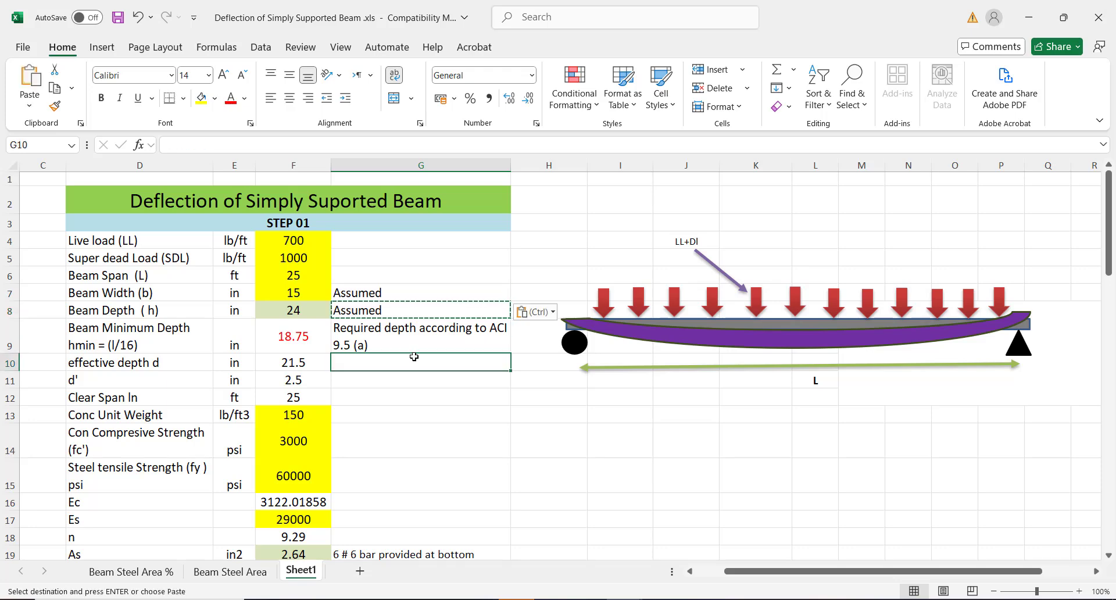
pyautogui.press('Escape')
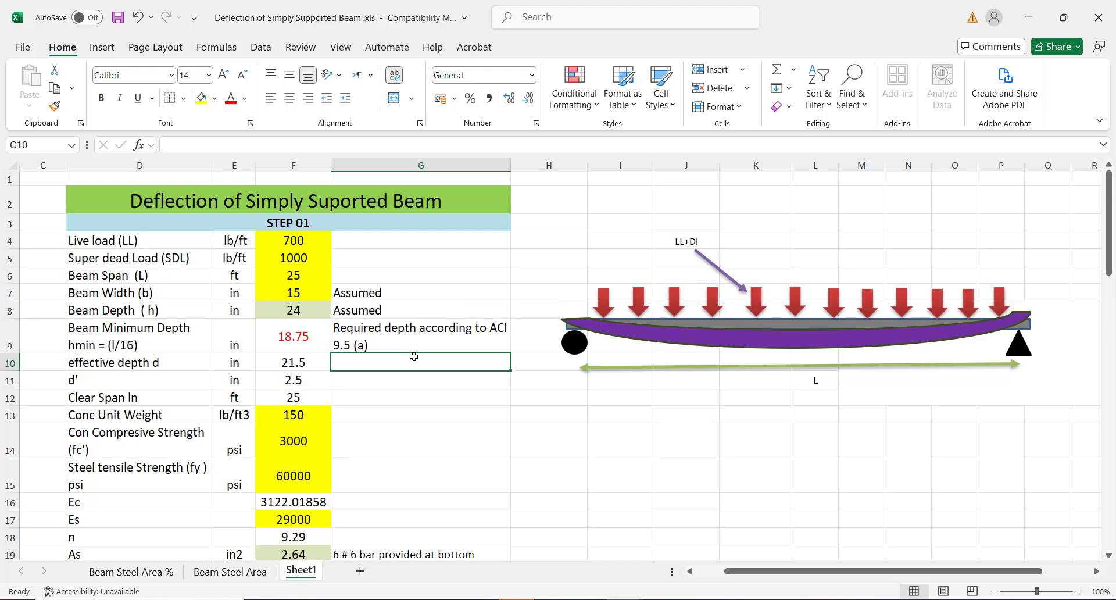
# Read the ACI 9.5 (a) required-depth note and the hmin = (l/16) minimum depth row
pyautogui.click(398, 323)
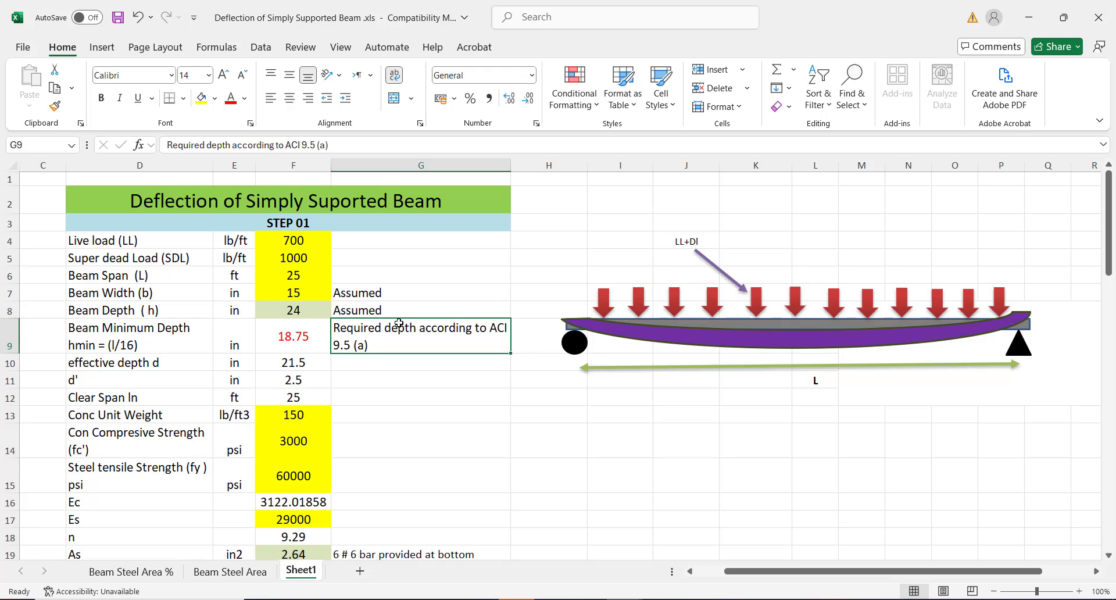
pyautogui.click(134, 337)
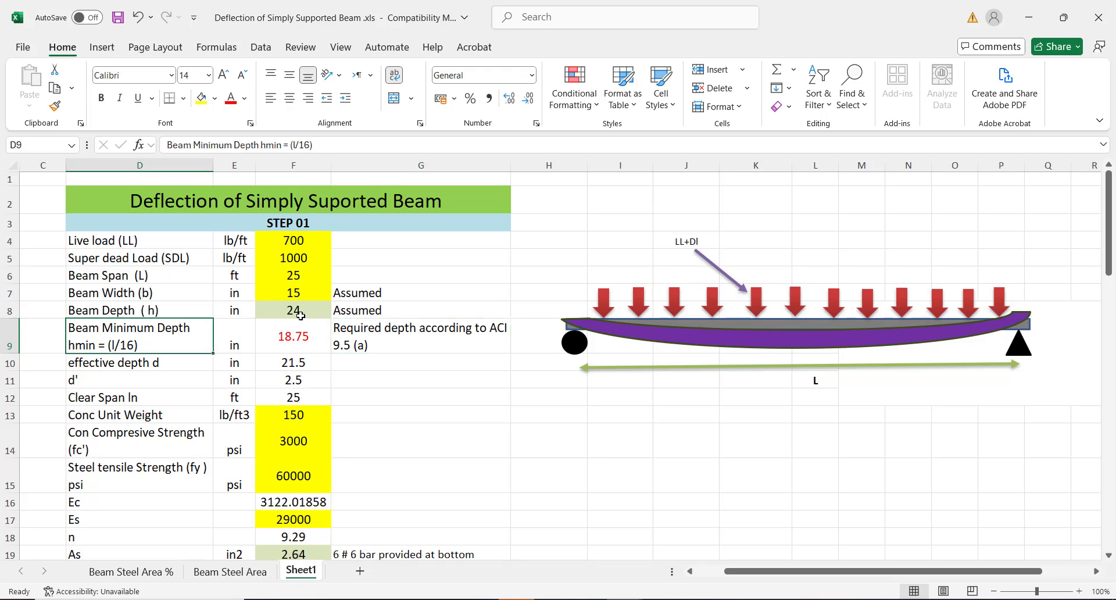
pyautogui.click(240, 337)
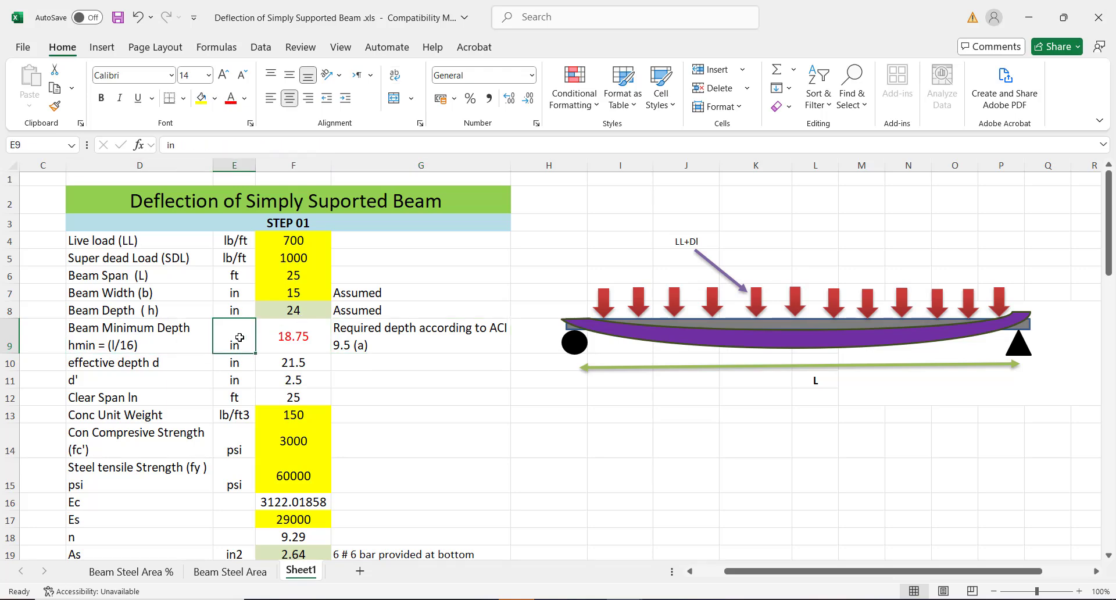
pyautogui.click(278, 336)
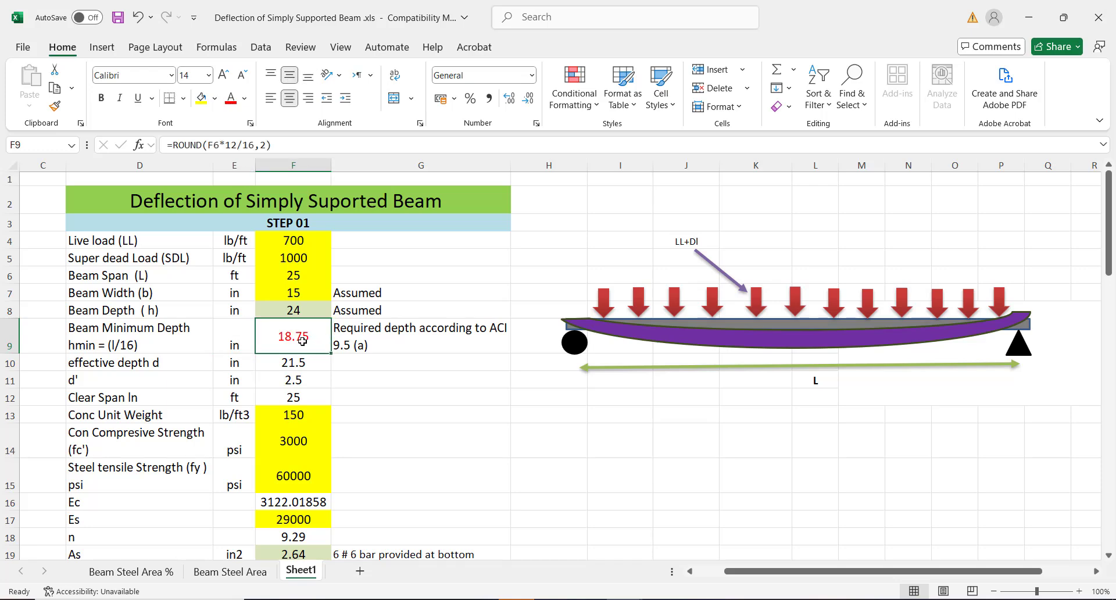
pyautogui.doubleClick(302, 340)
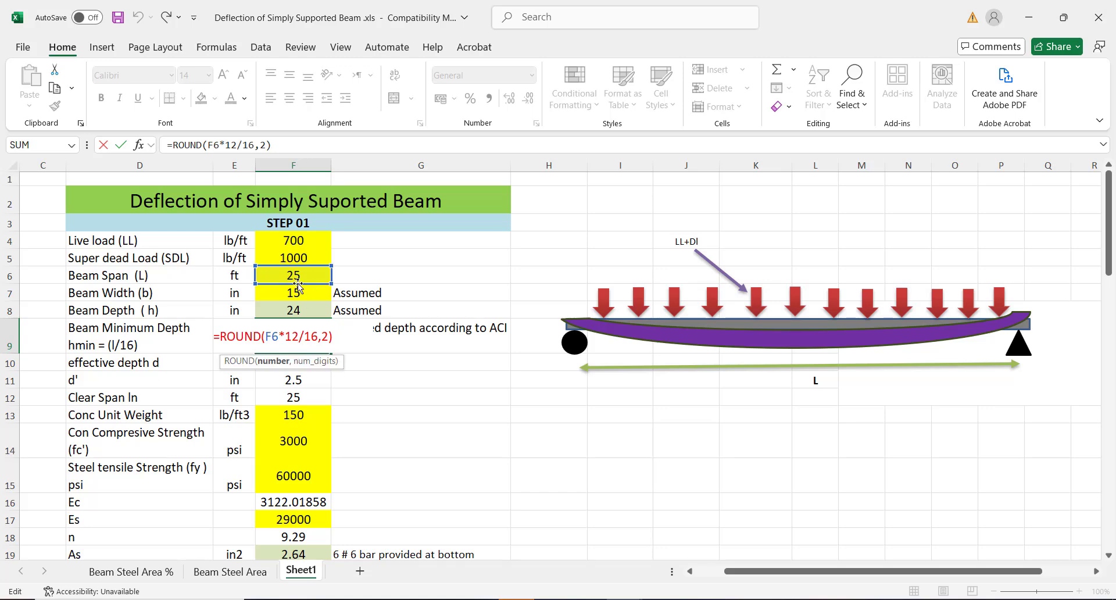
pyautogui.click(303, 343)
pyautogui.press('Return')
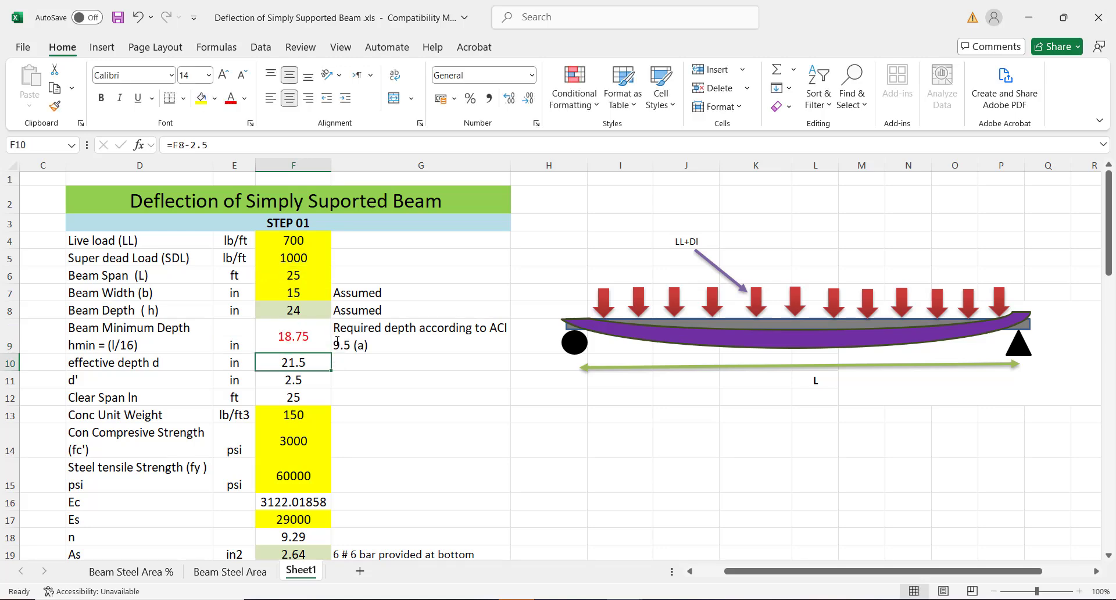
pyautogui.click(290, 338)
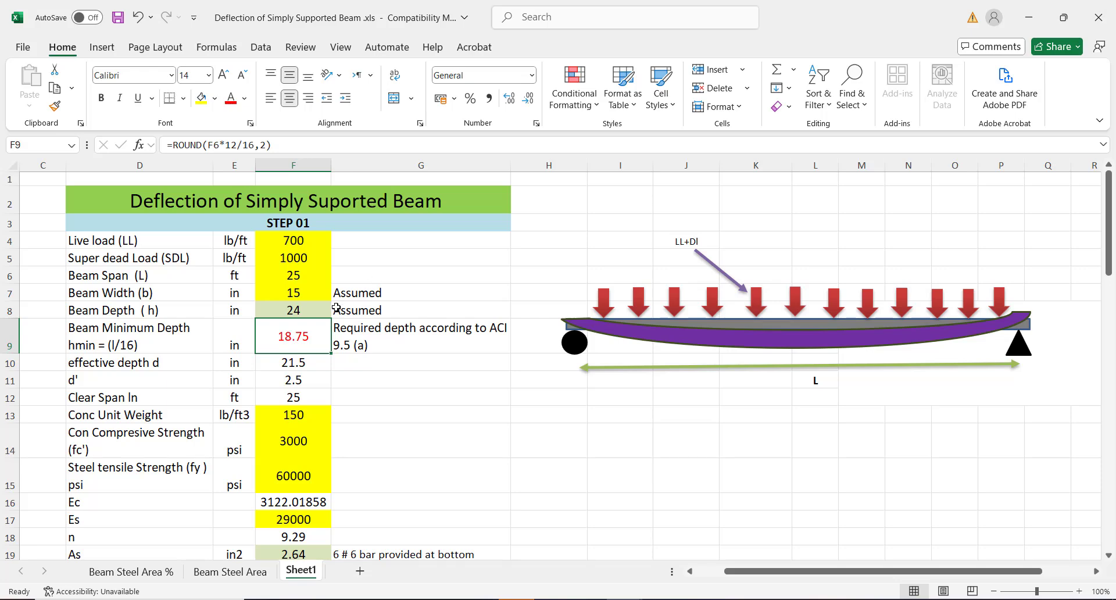
pyautogui.click(297, 309)
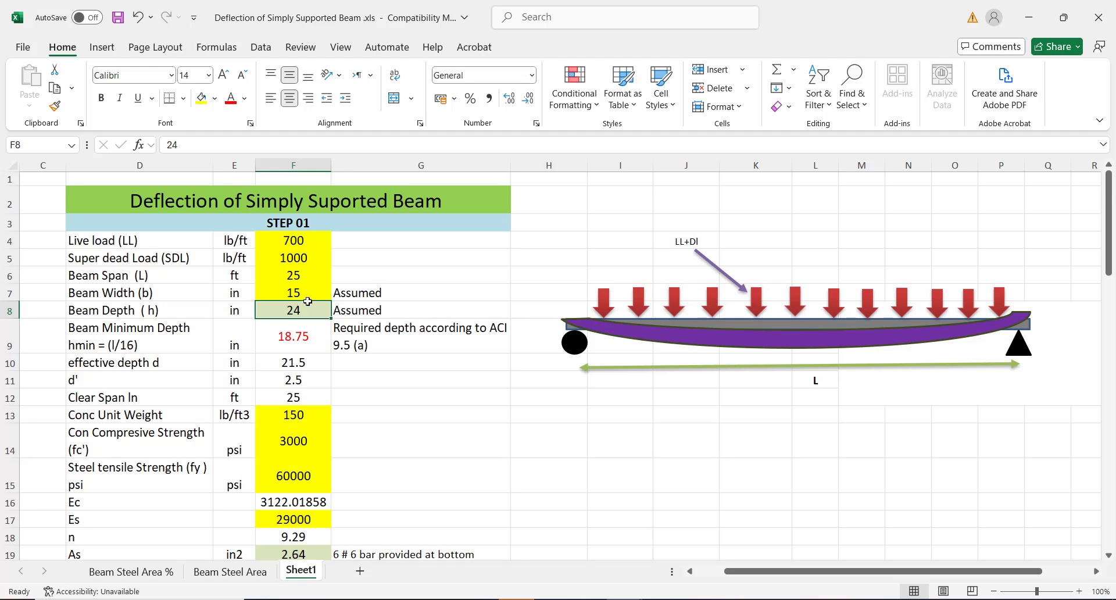
# Change the beam depth in F8 to 18.75 in, matching the minimum depth
pyautogui.click(305, 337)
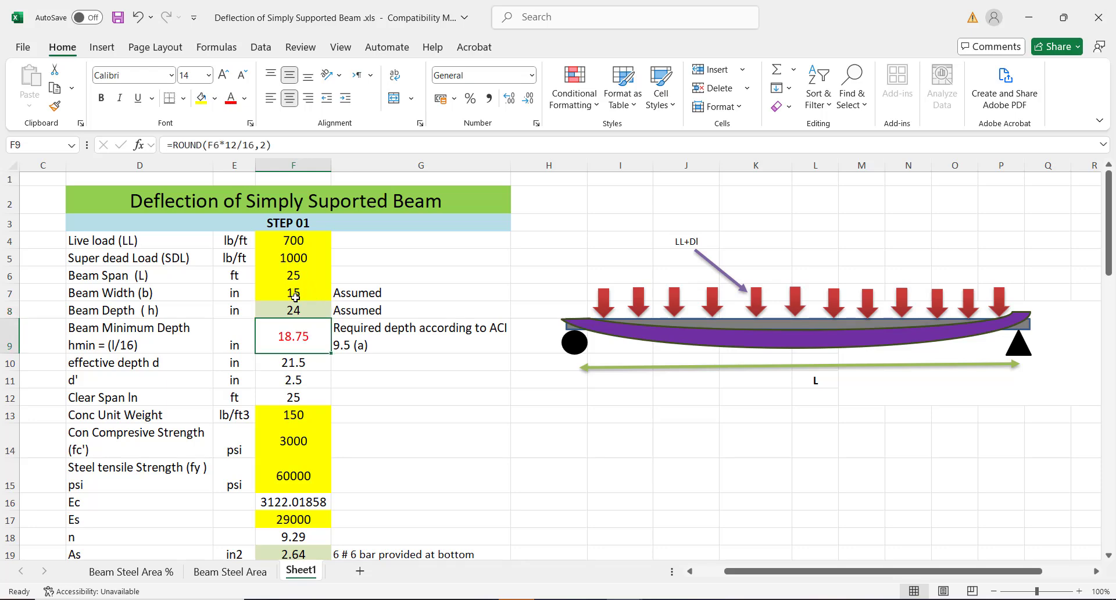
pyautogui.click(278, 308)
pyautogui.write('18')
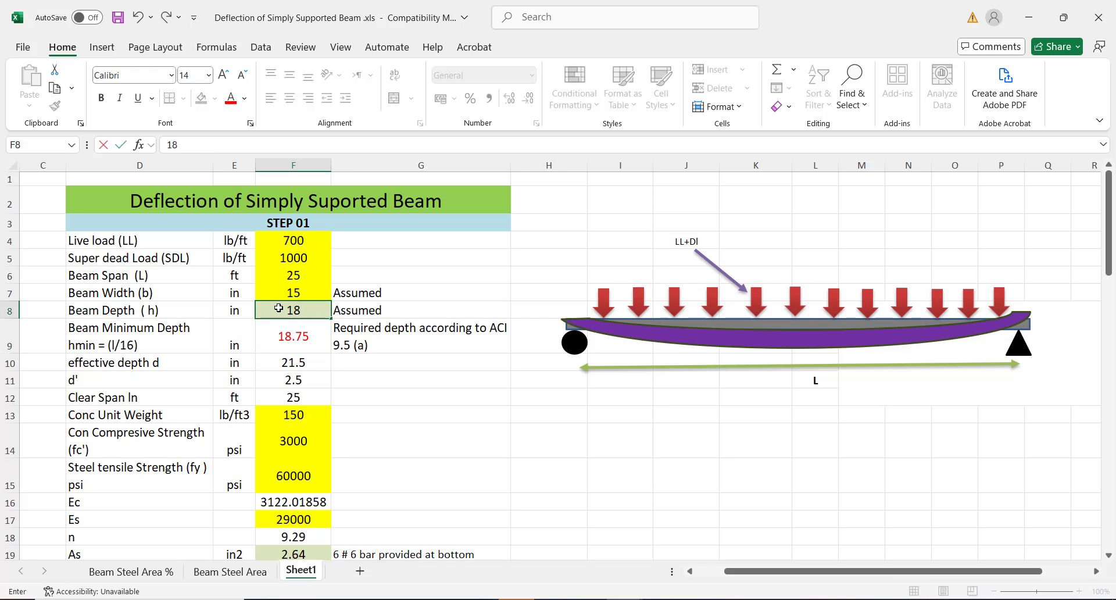
pyautogui.write('.75')
pyautogui.click(461, 413)
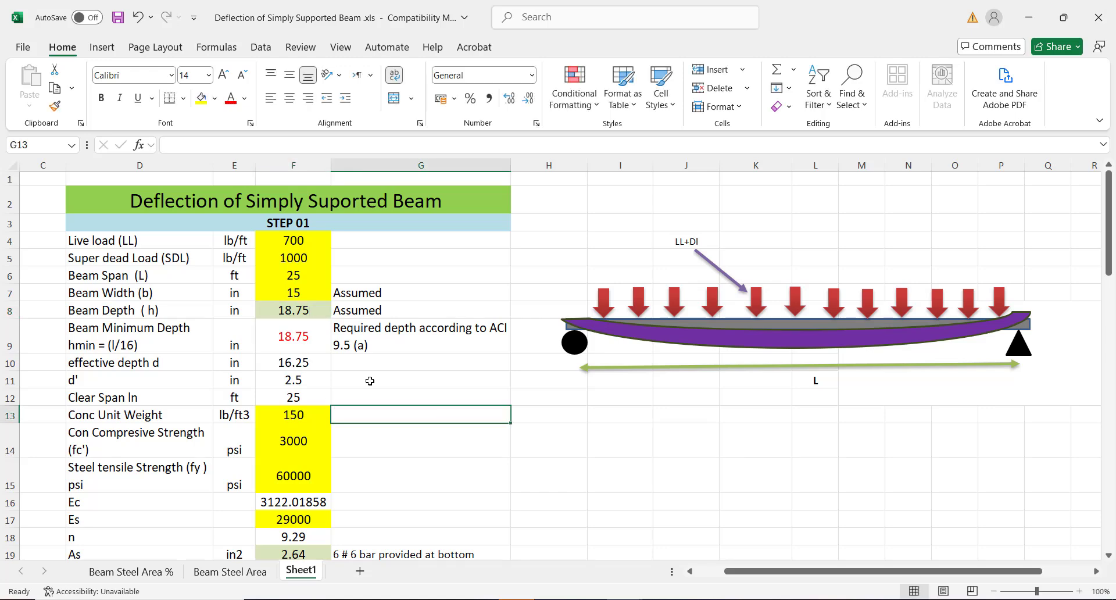
# Check the recalculated effective depth of 16.25 and the d' value of 2.5
pyautogui.click(308, 363)
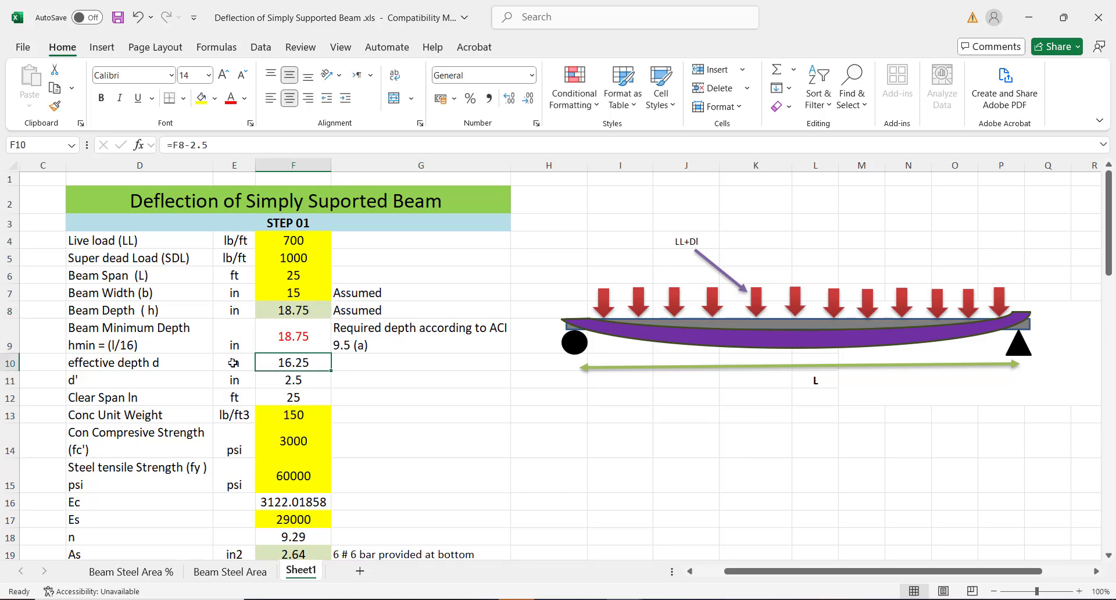
pyautogui.click(131, 379)
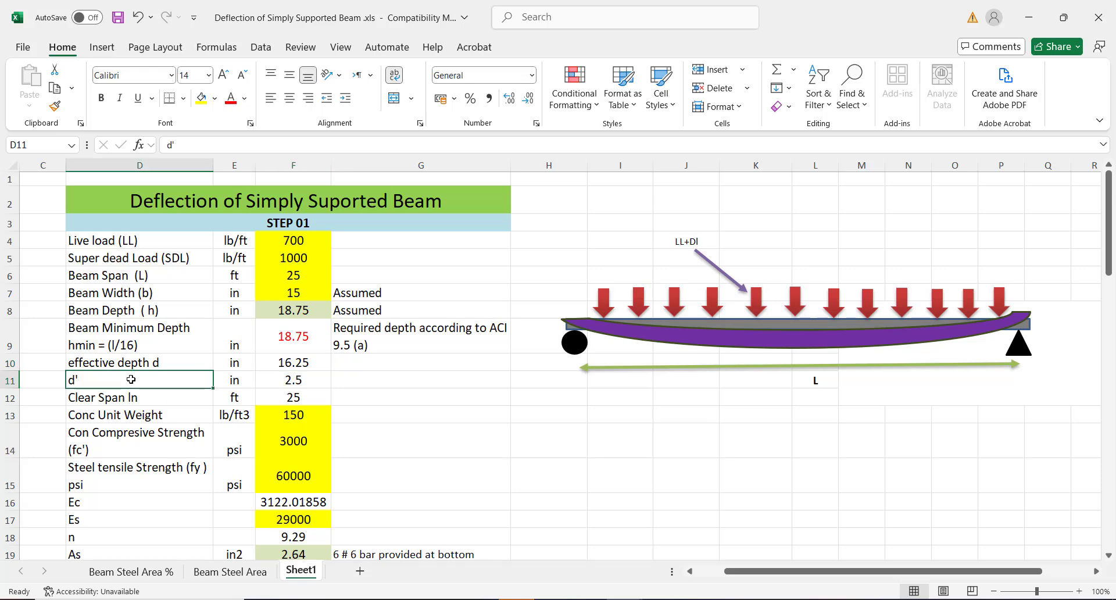
pyautogui.click(288, 378)
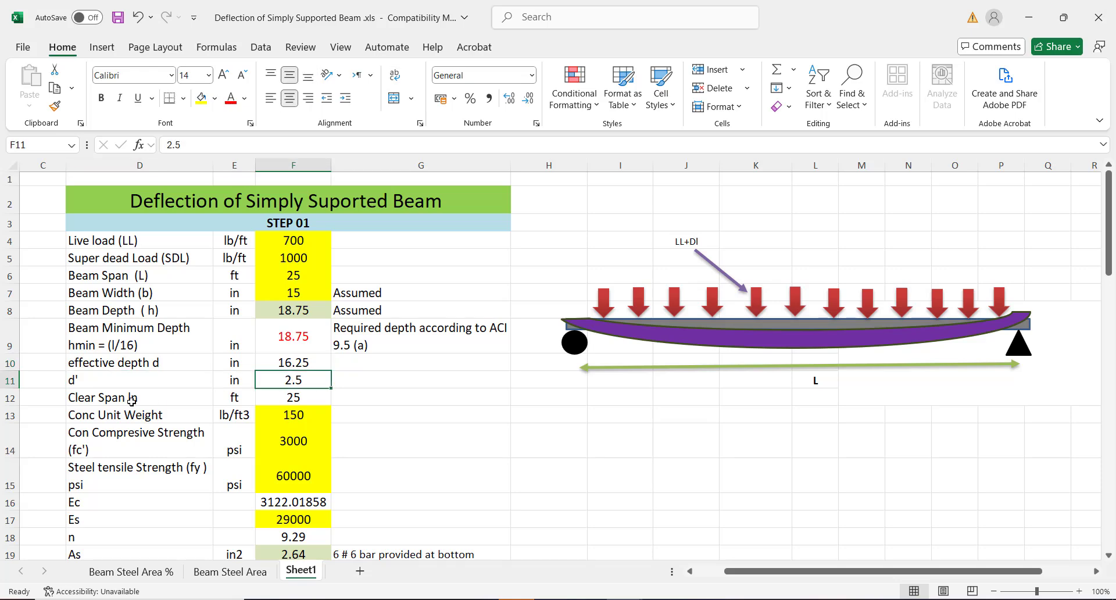
pyautogui.press('Down')
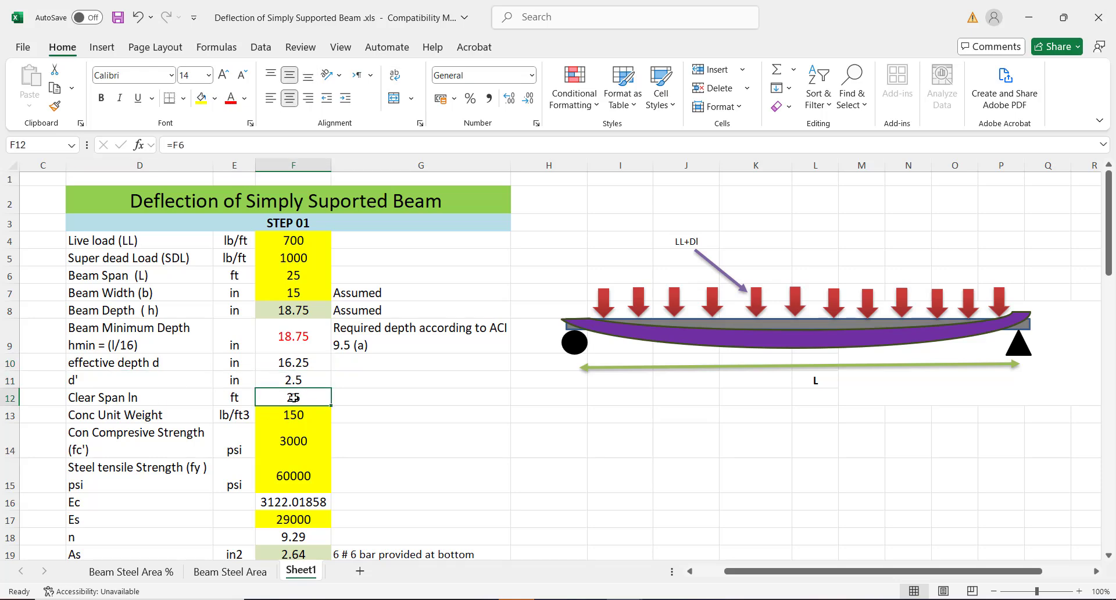
pyautogui.press('Down')
pyautogui.press('Down')
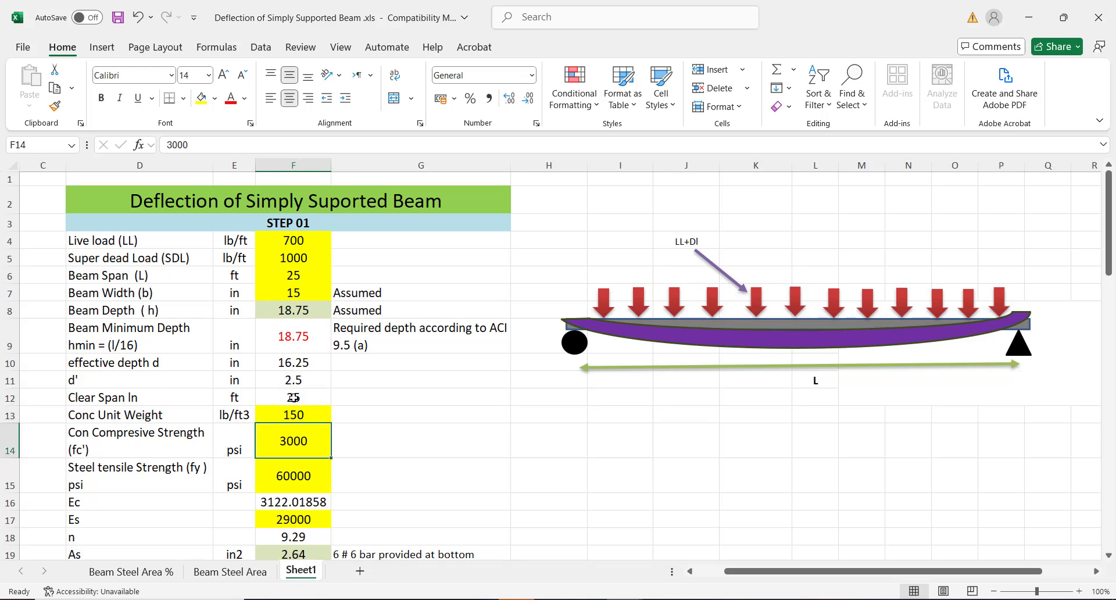
pyautogui.click(294, 397)
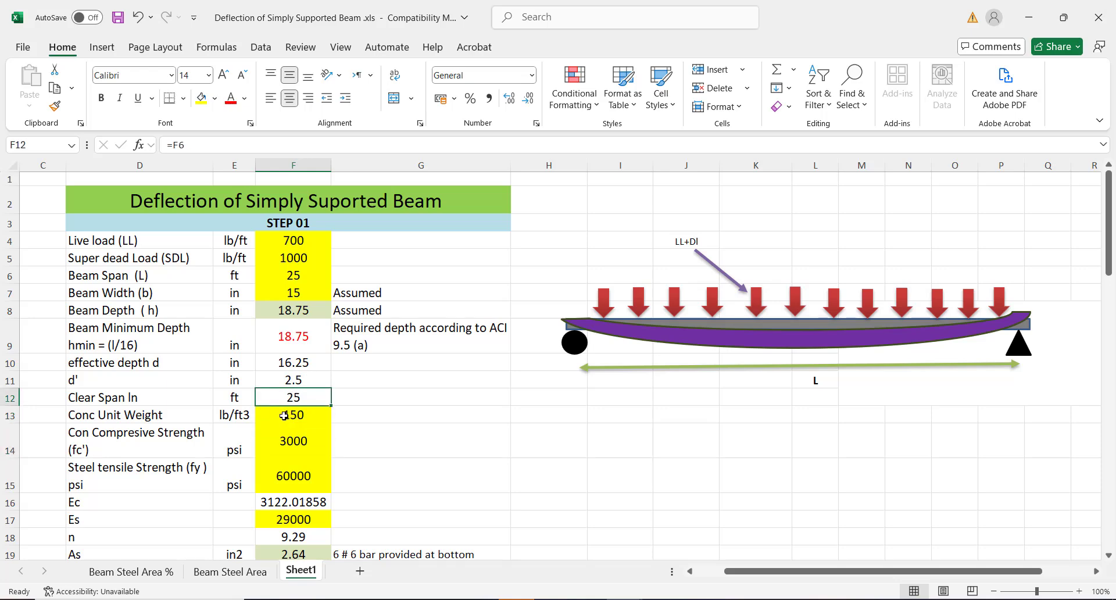
pyautogui.click(284, 414)
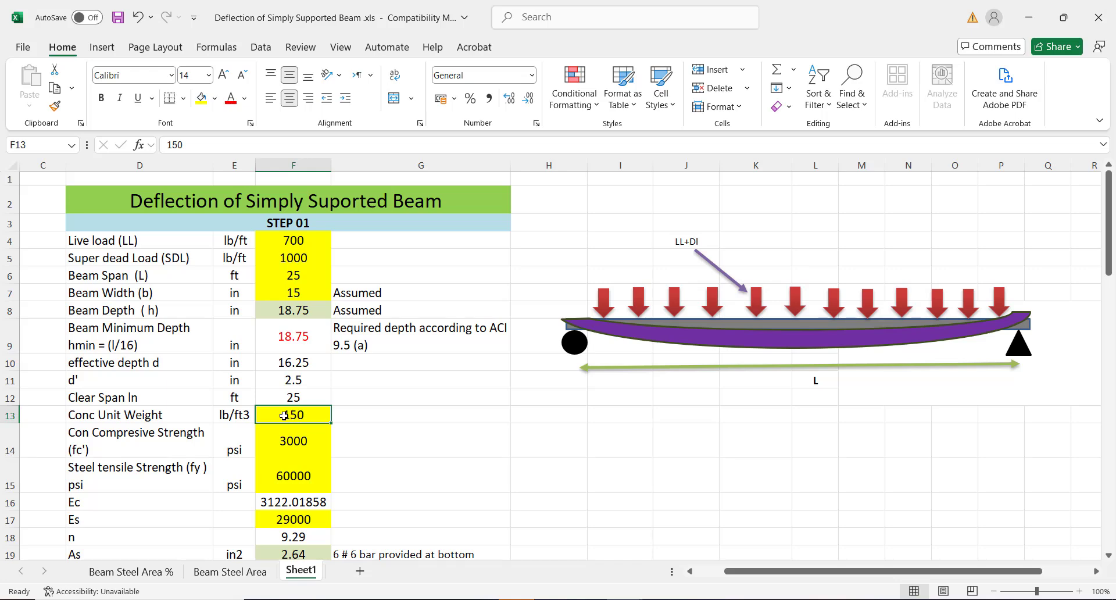
pyautogui.press('Down')
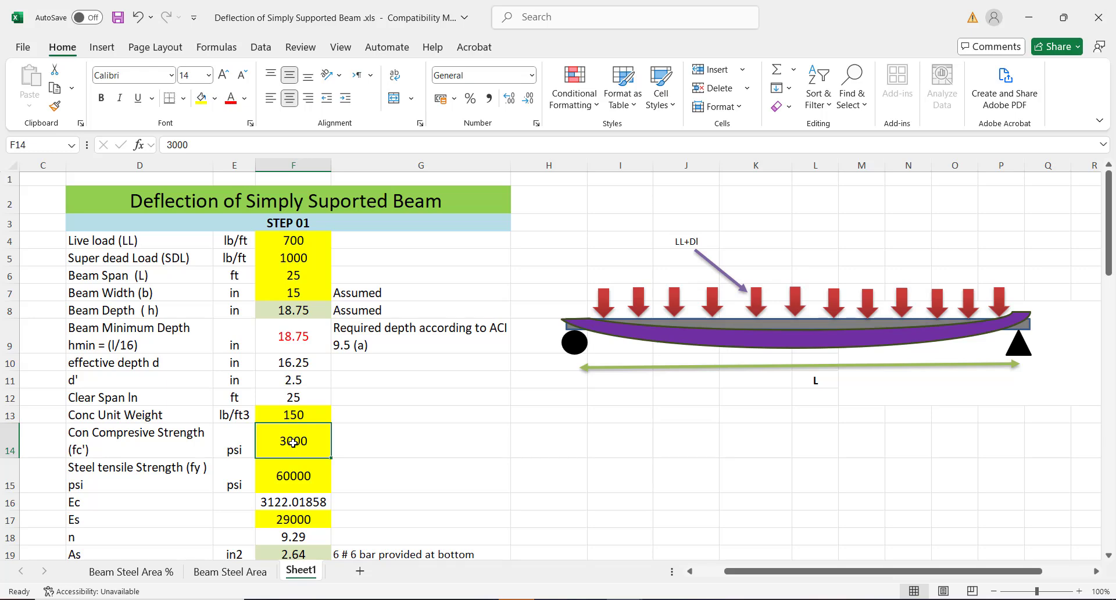
pyautogui.press('Return')
pyautogui.press('Return')
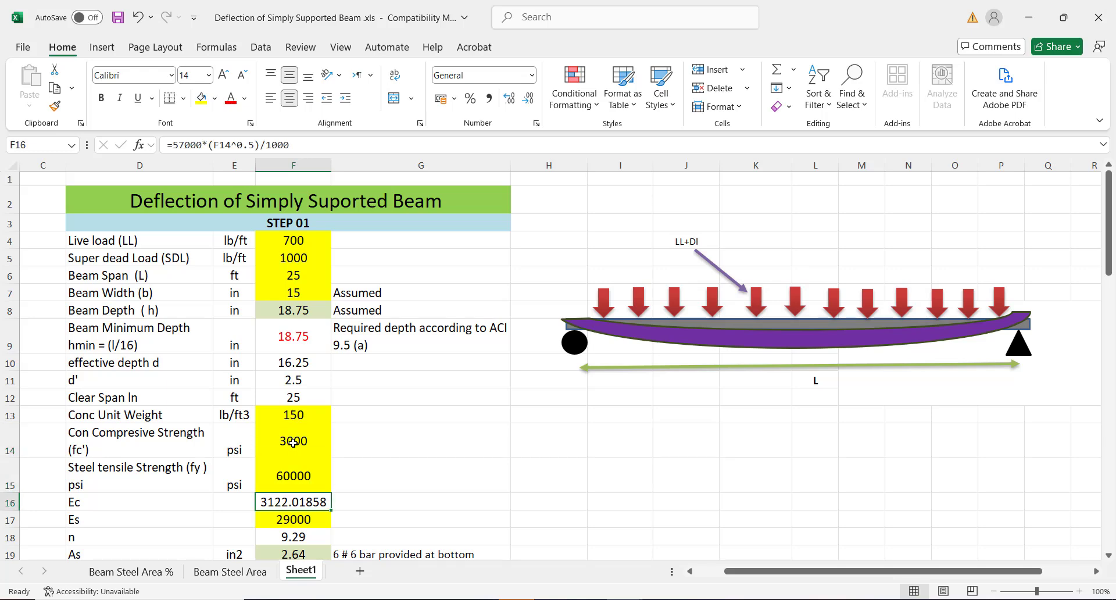
pyautogui.press('Return')
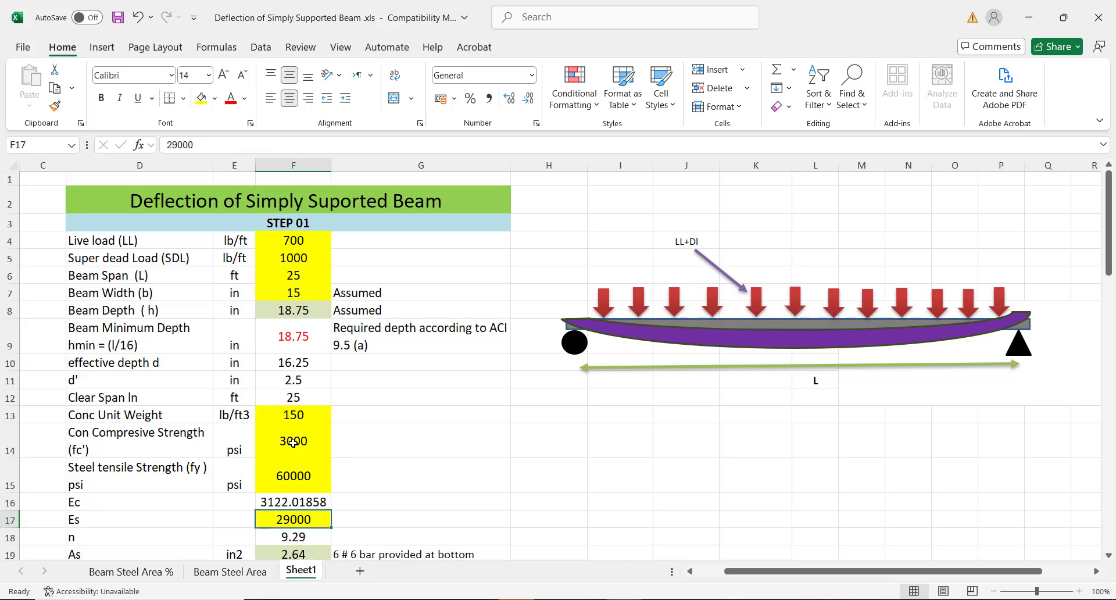
pyautogui.press('Return')
pyautogui.press('Return')
pyautogui.press('Return')
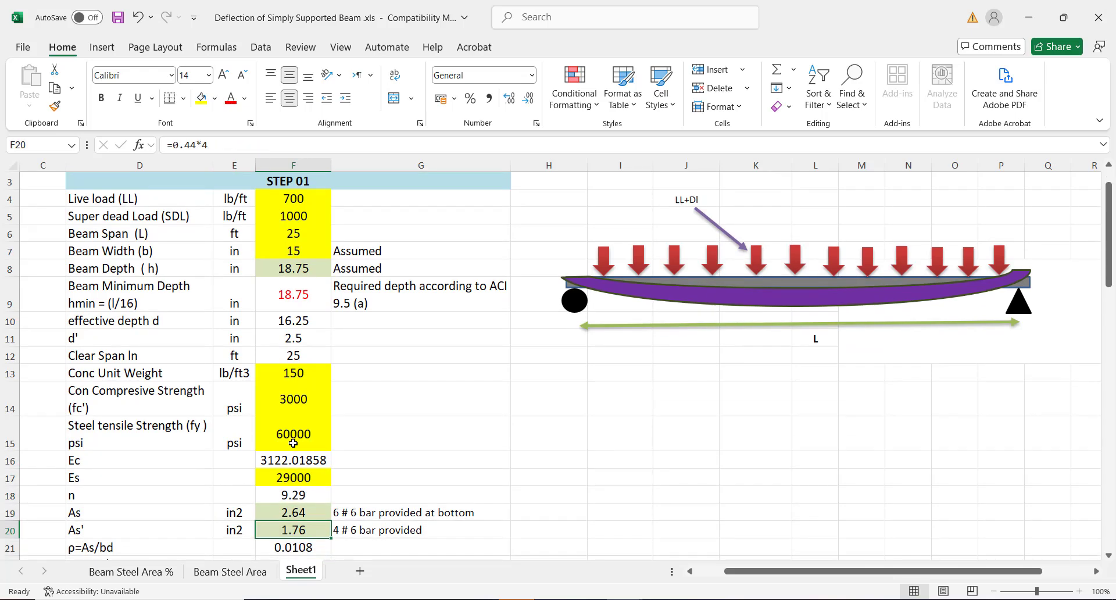
pyautogui.press('Up')
pyautogui.press('Up')
pyautogui.press('Up')
pyautogui.press('Up')
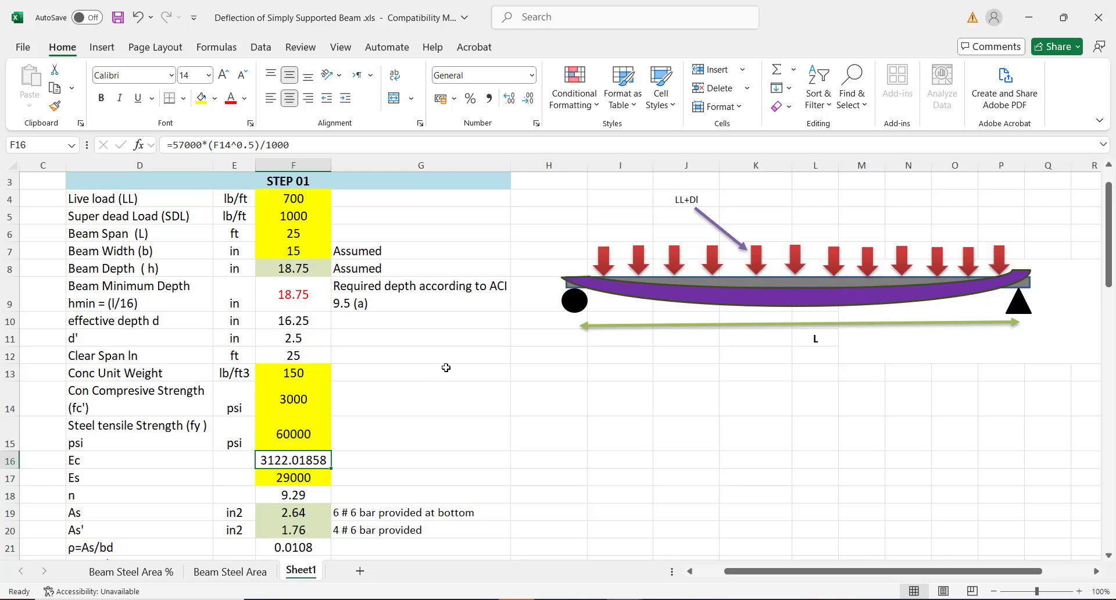
pyautogui.click(297, 478)
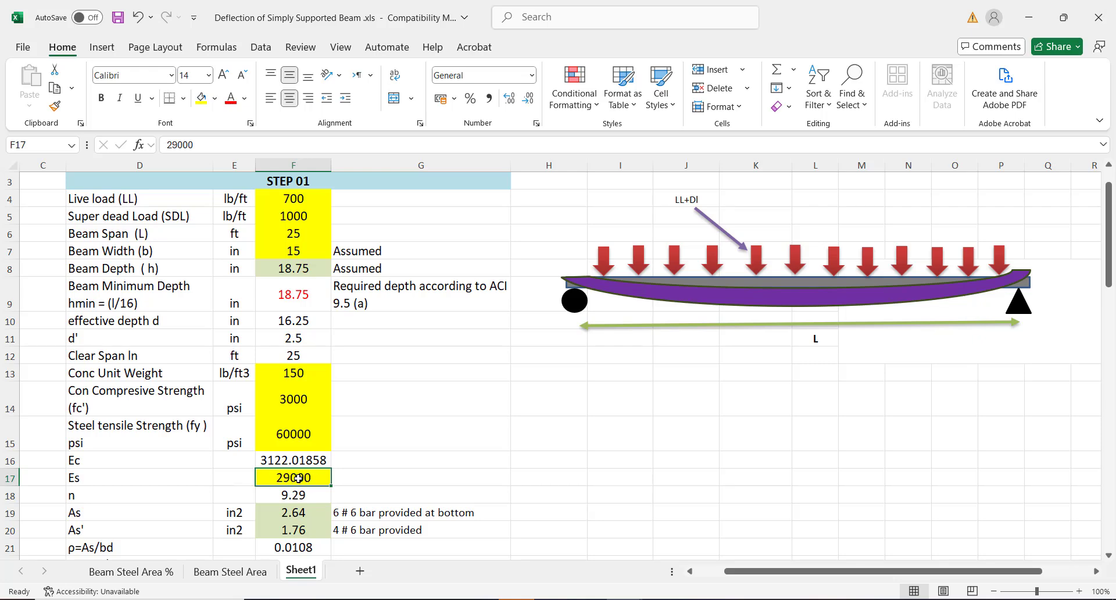
pyautogui.press('Down')
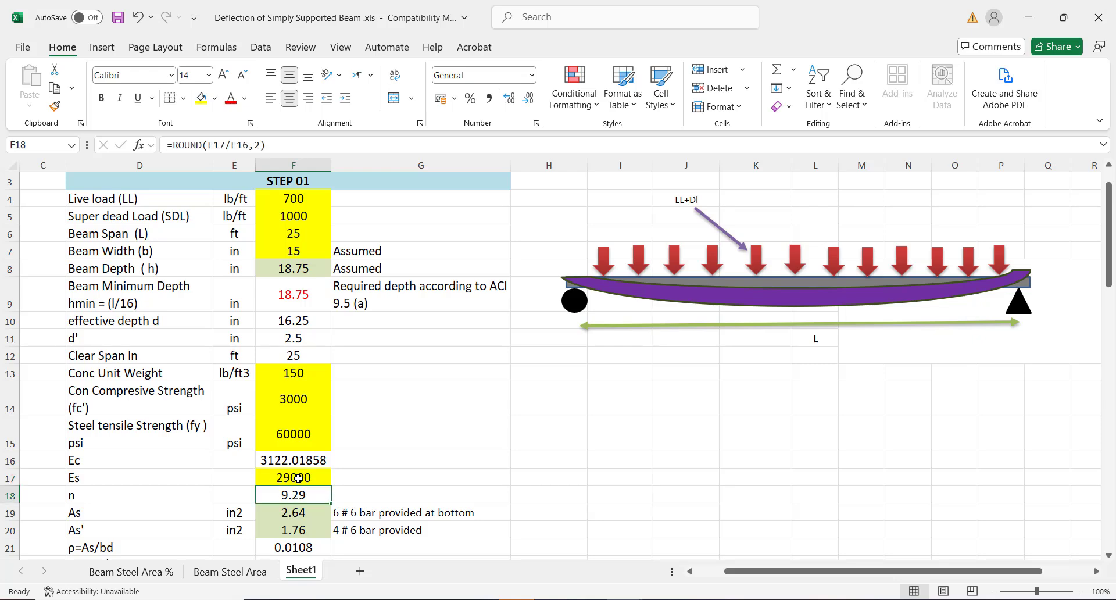
pyautogui.press('Down')
pyautogui.press('Down')
pyautogui.press('Up')
pyautogui.press('Up')
pyautogui.click(120, 491)
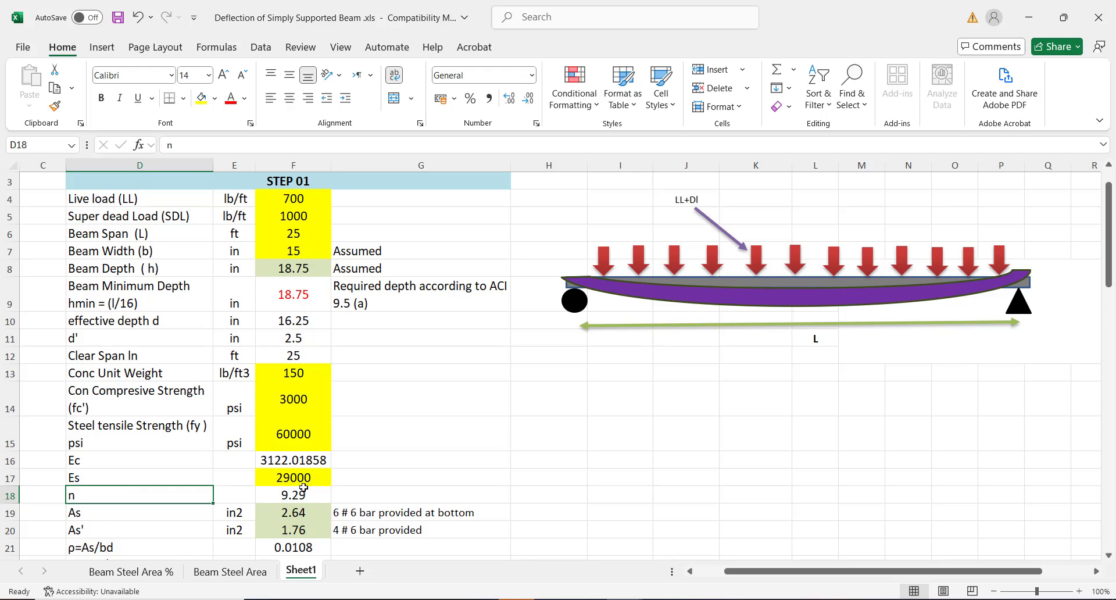
pyautogui.click(287, 494)
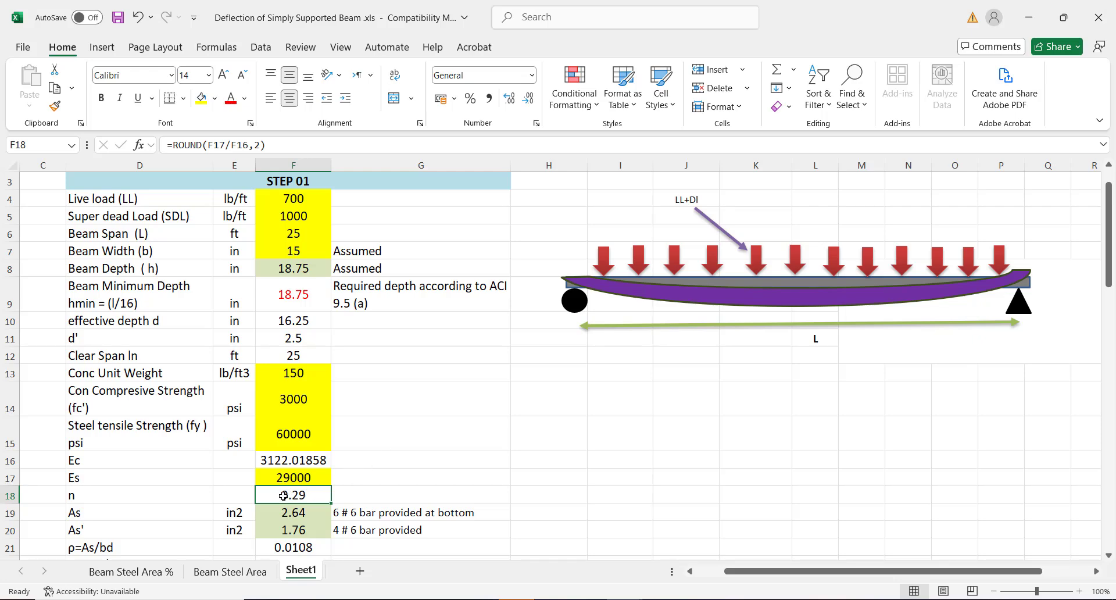
pyautogui.doubleClick(283, 495)
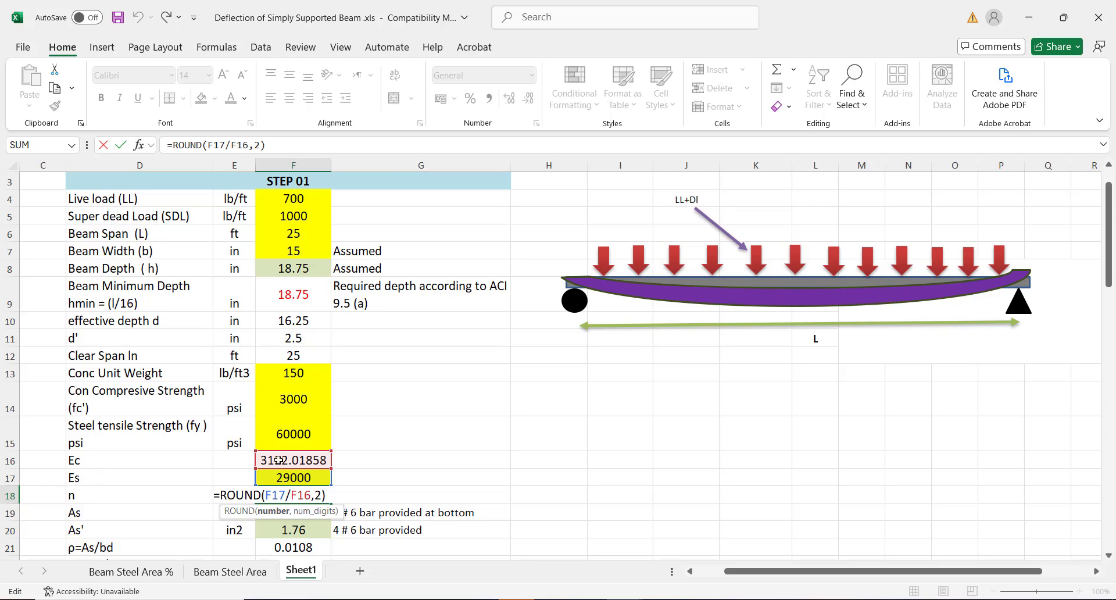
pyautogui.press('Return')
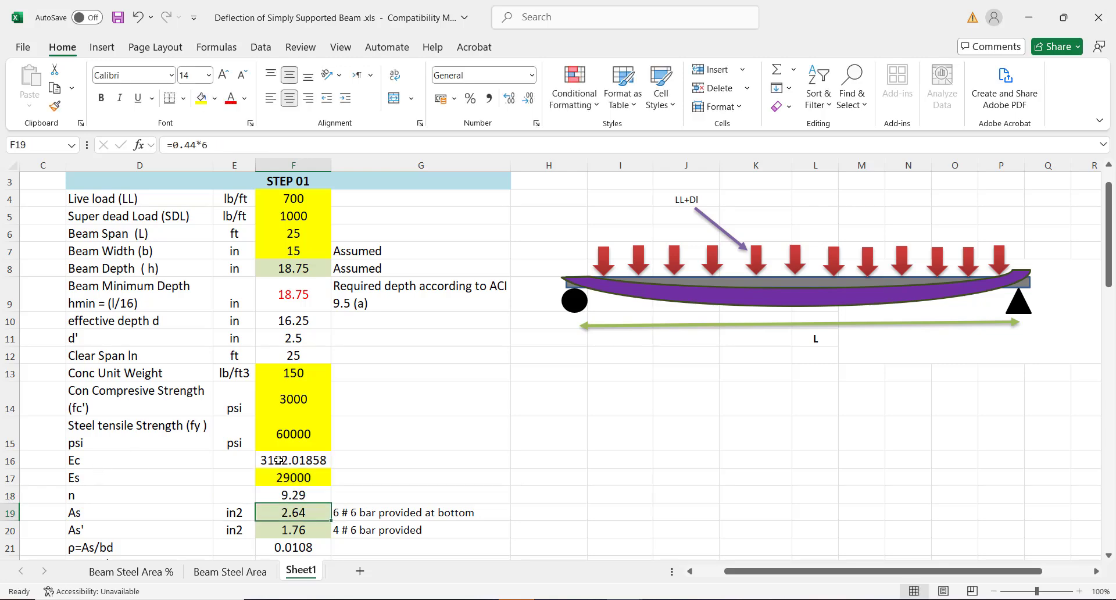
pyautogui.click(295, 493)
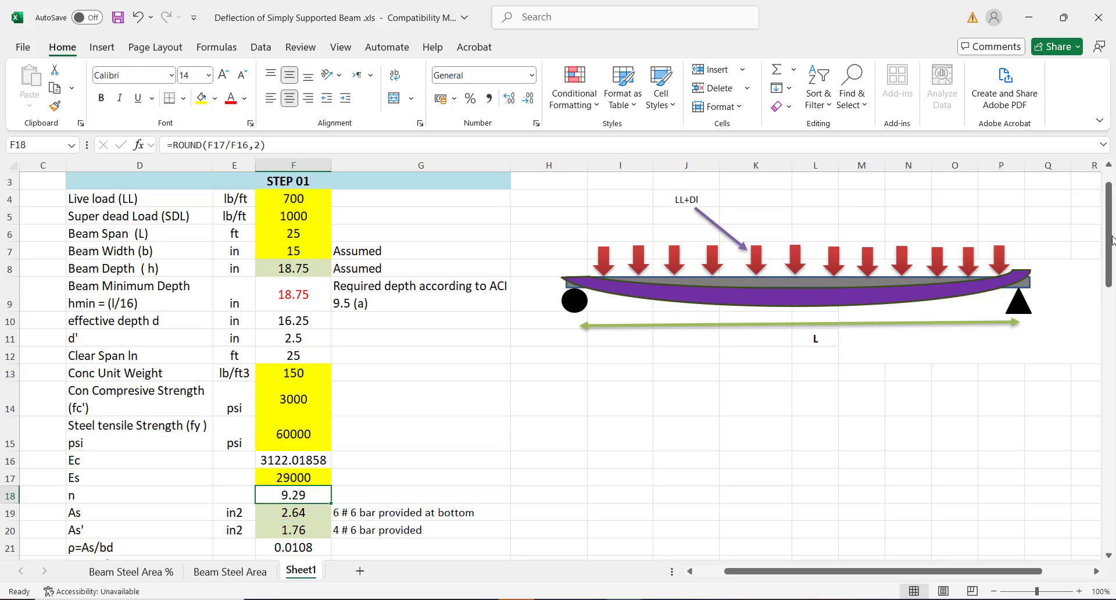
pyautogui.moveTo(1111, 239); pyautogui.dragTo(1111, 277)
pyautogui.click(291, 381)
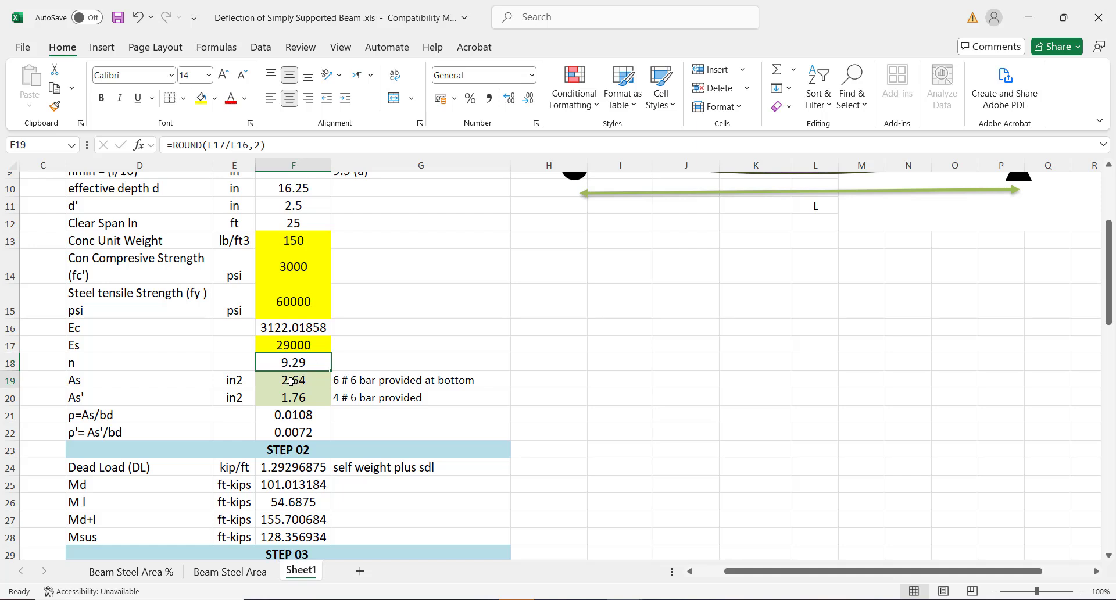
pyautogui.click(378, 381)
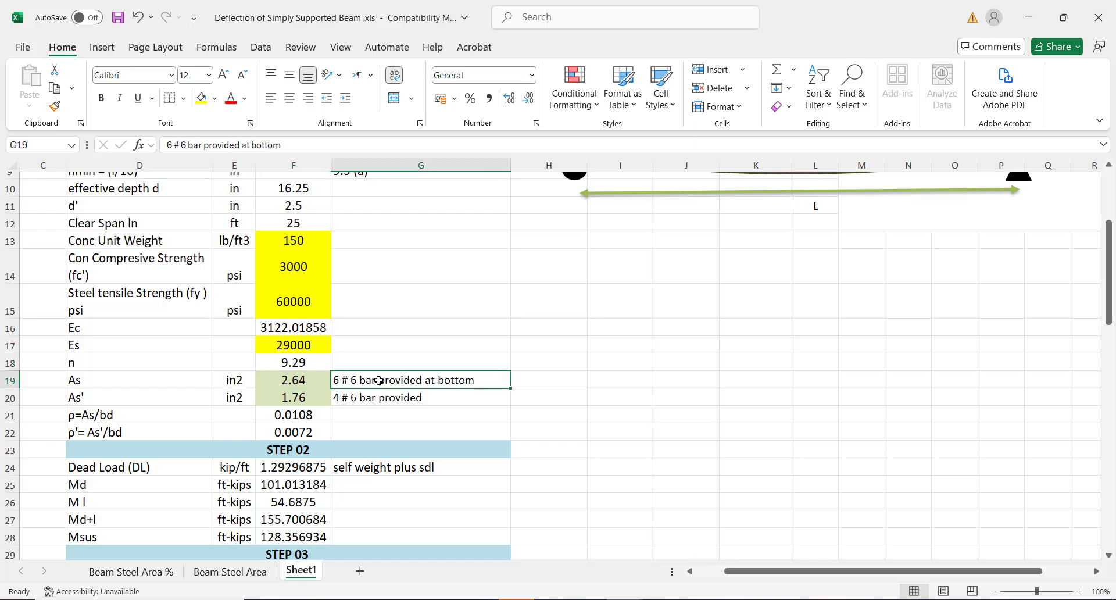
pyautogui.click(300, 393)
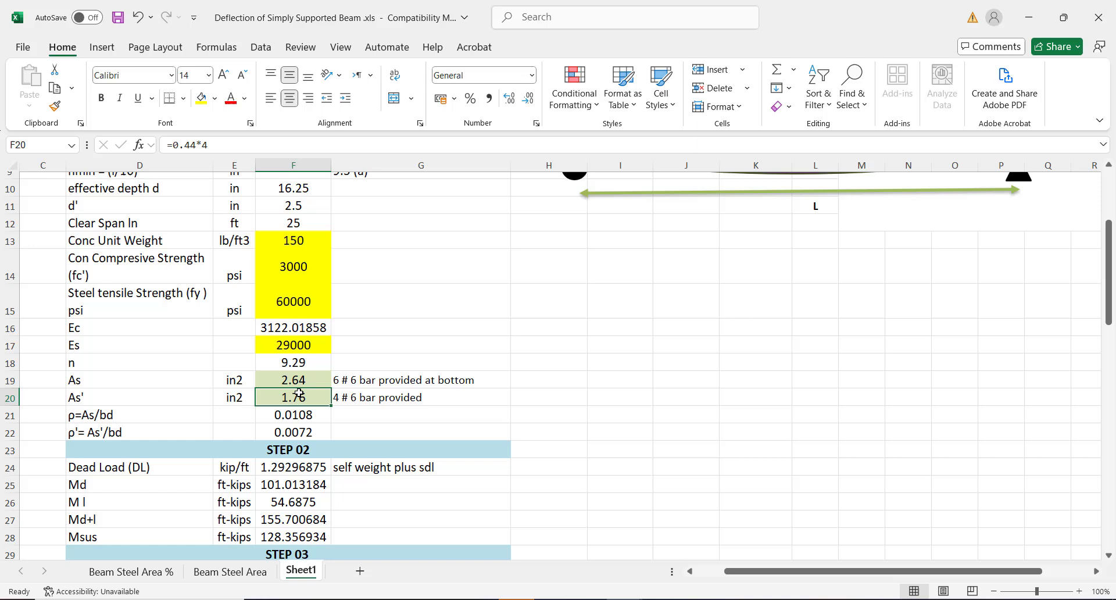
pyautogui.click(381, 397)
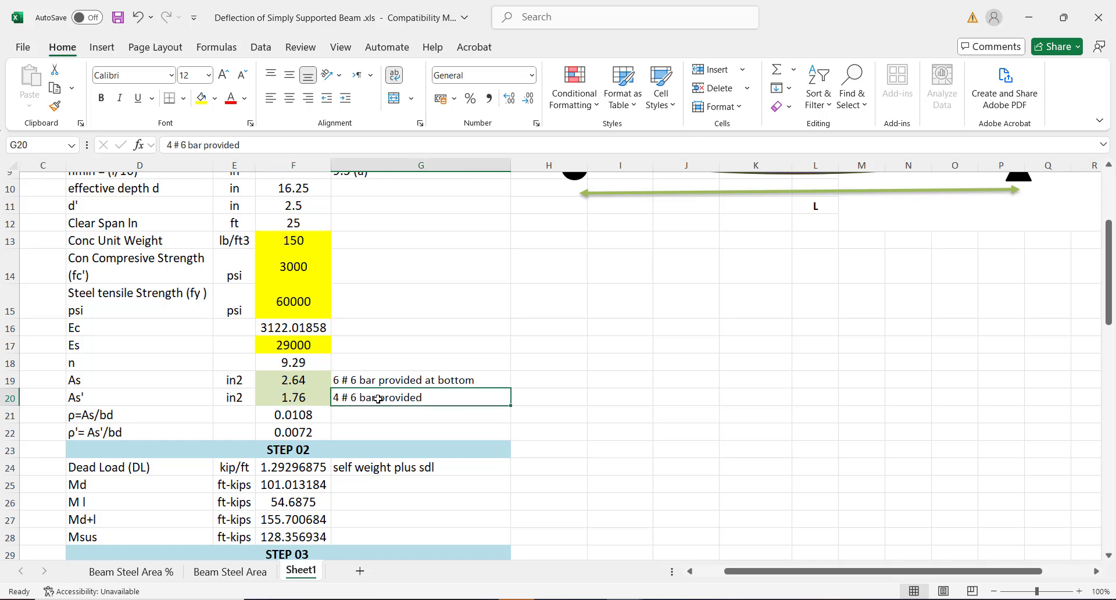
pyautogui.click(283, 396)
pyautogui.click(99, 378)
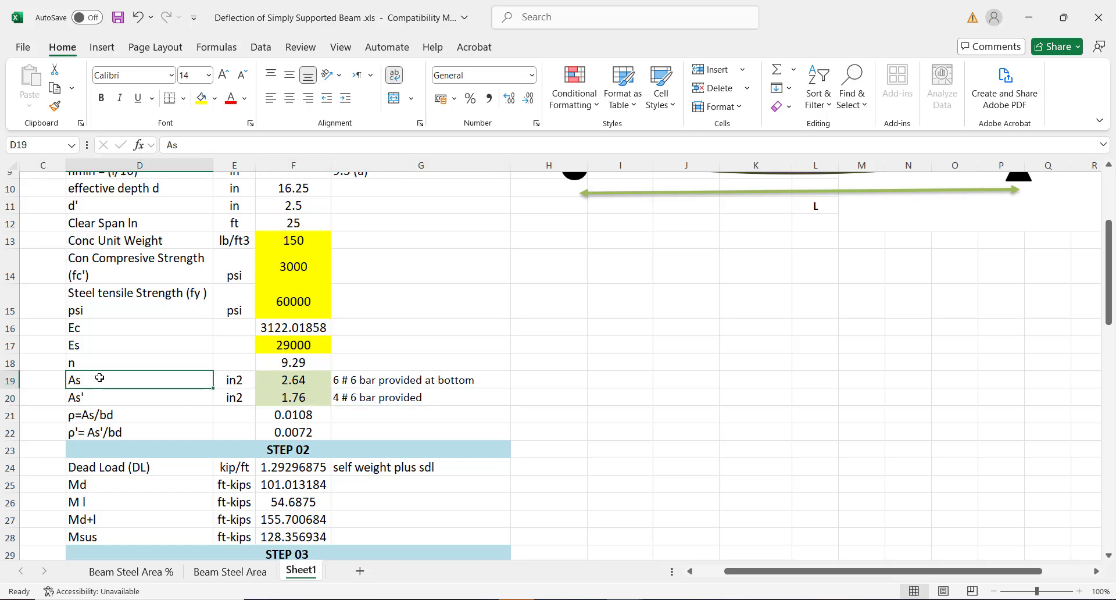
pyautogui.click(103, 397)
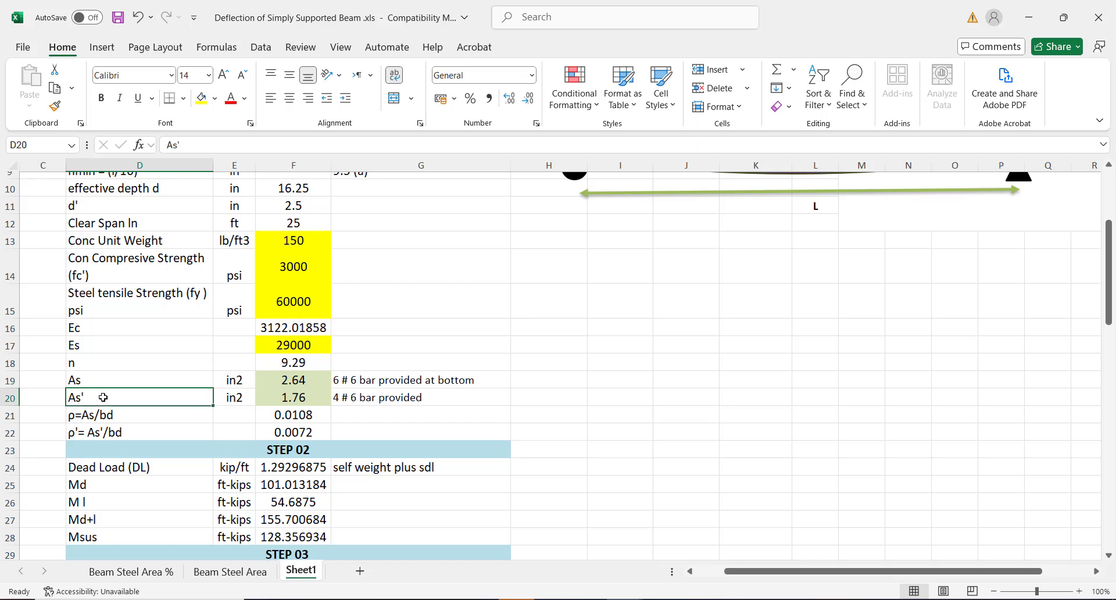
pyautogui.click(157, 415)
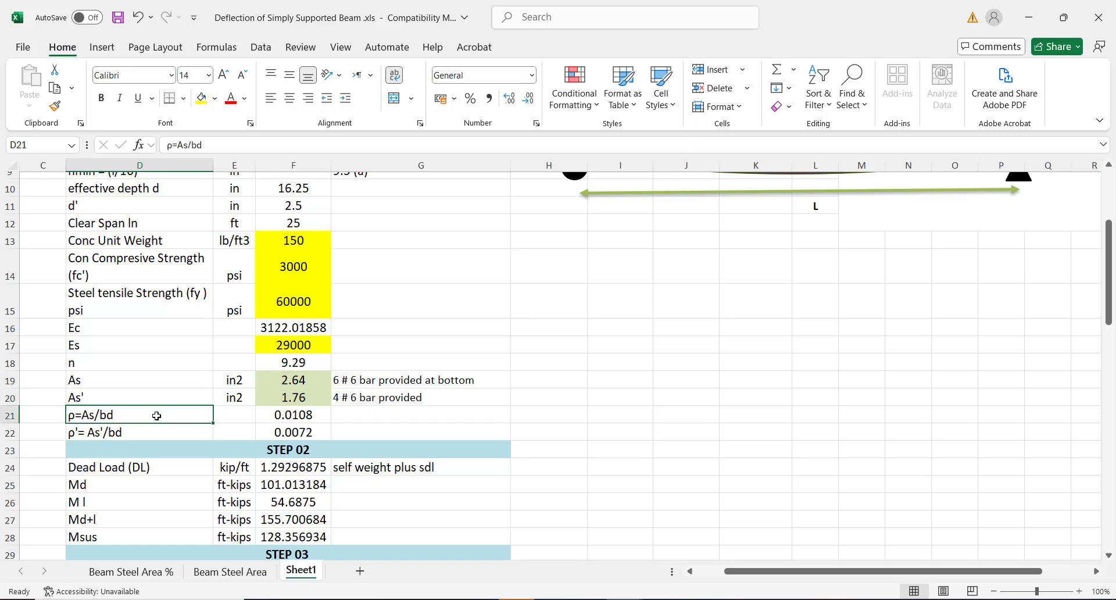
pyautogui.click(272, 416)
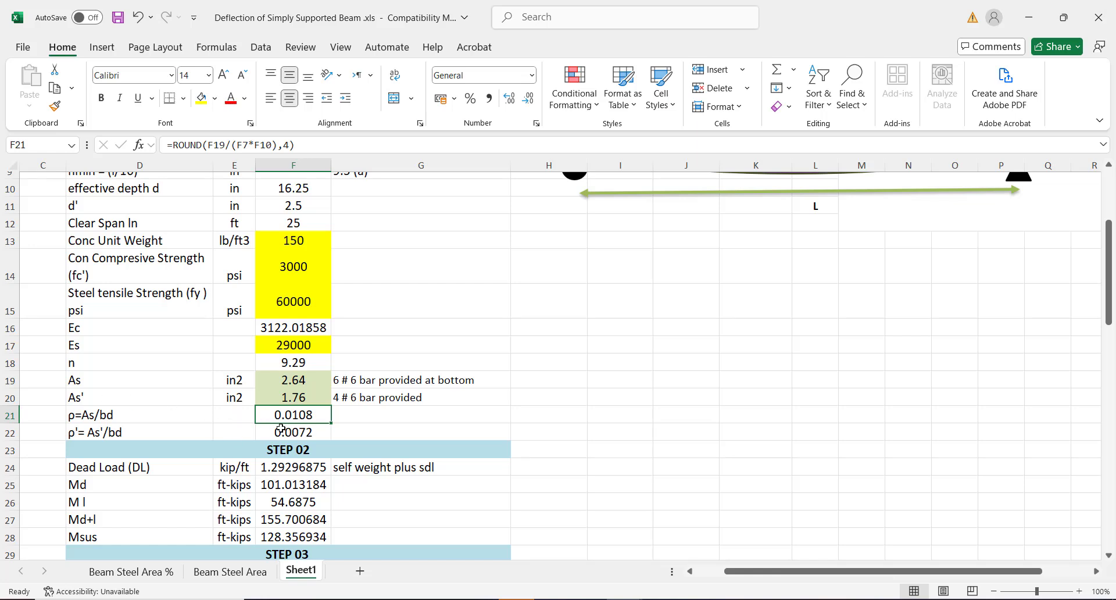
pyautogui.click(281, 430)
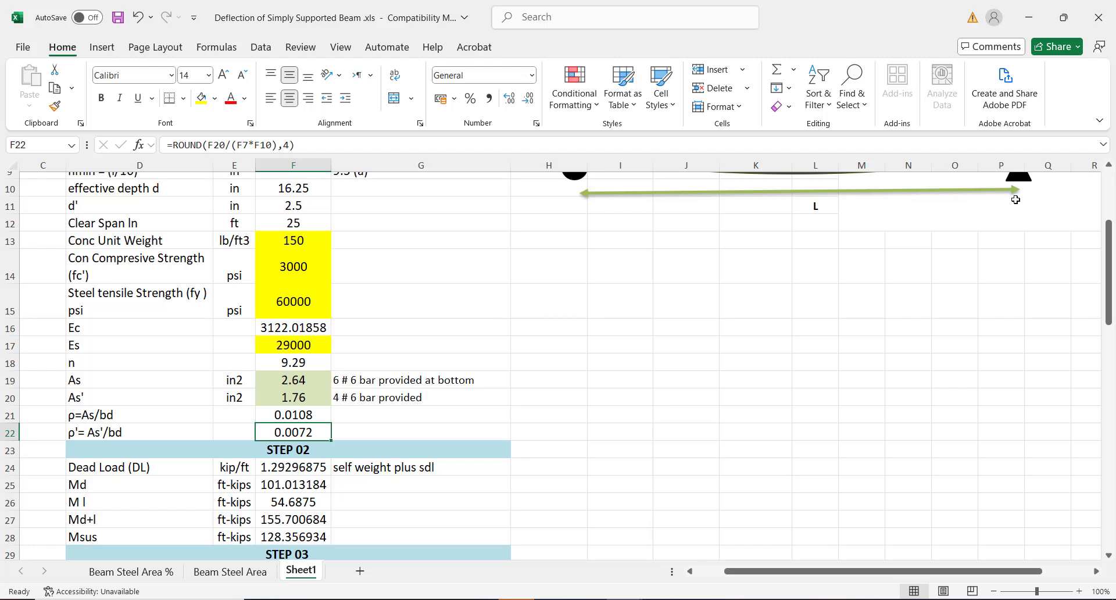
pyautogui.moveTo(1105, 222); pyautogui.dragTo(1080, 183)
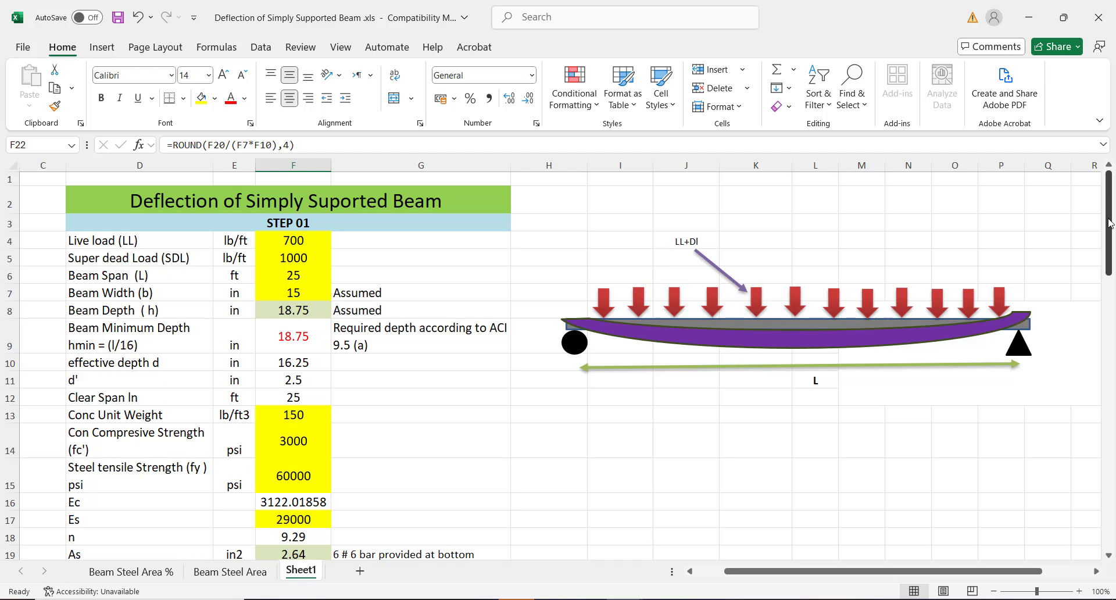
pyautogui.moveTo(1108, 222); pyautogui.dragTo(1058, 302)
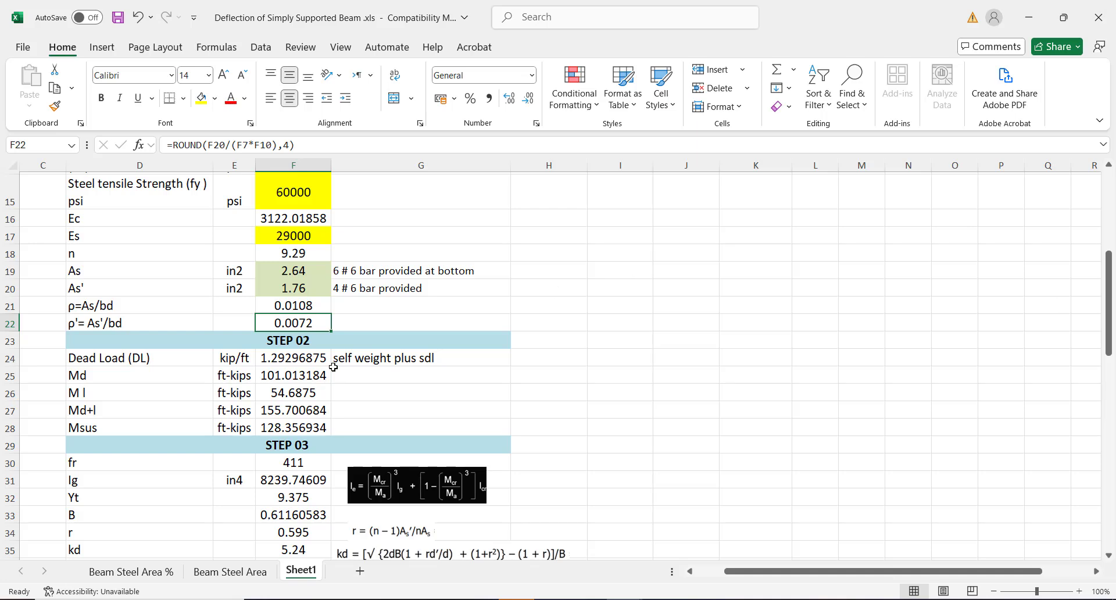
pyautogui.click(280, 361)
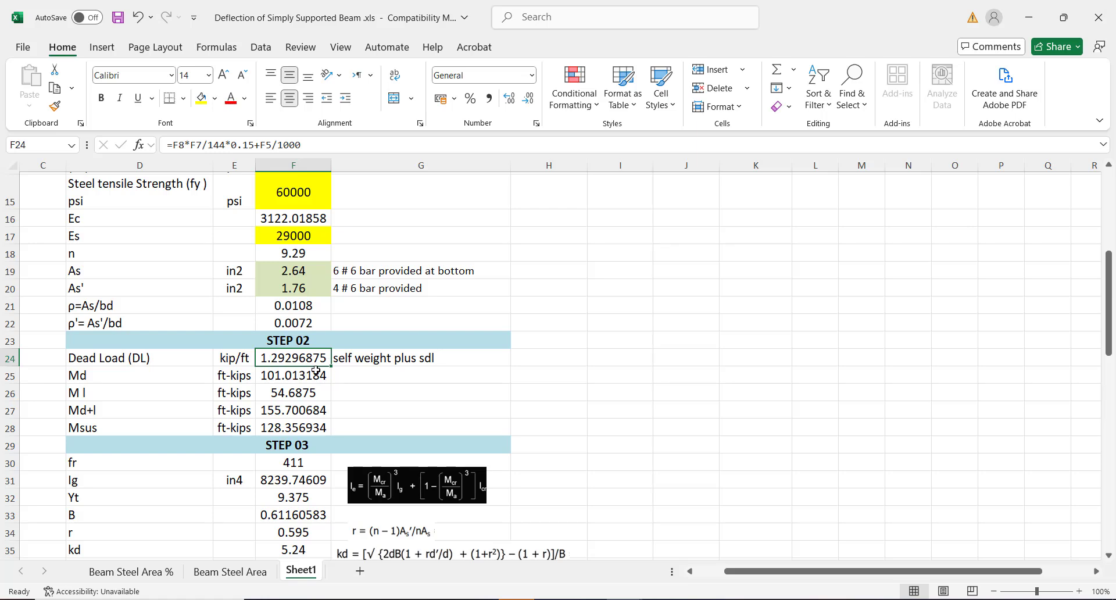
pyautogui.click(295, 375)
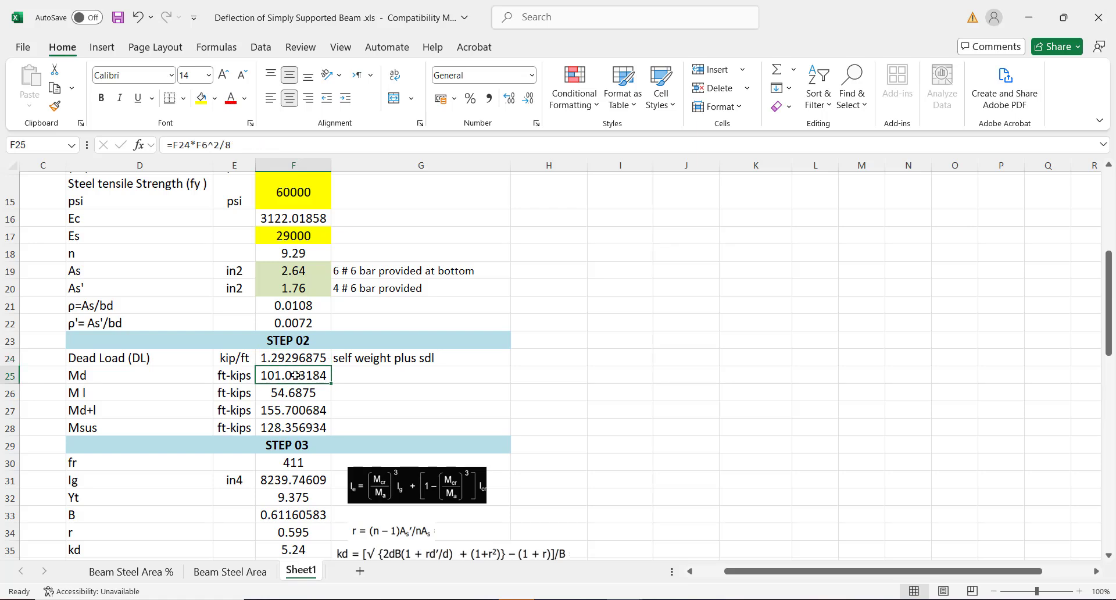
pyautogui.click(98, 373)
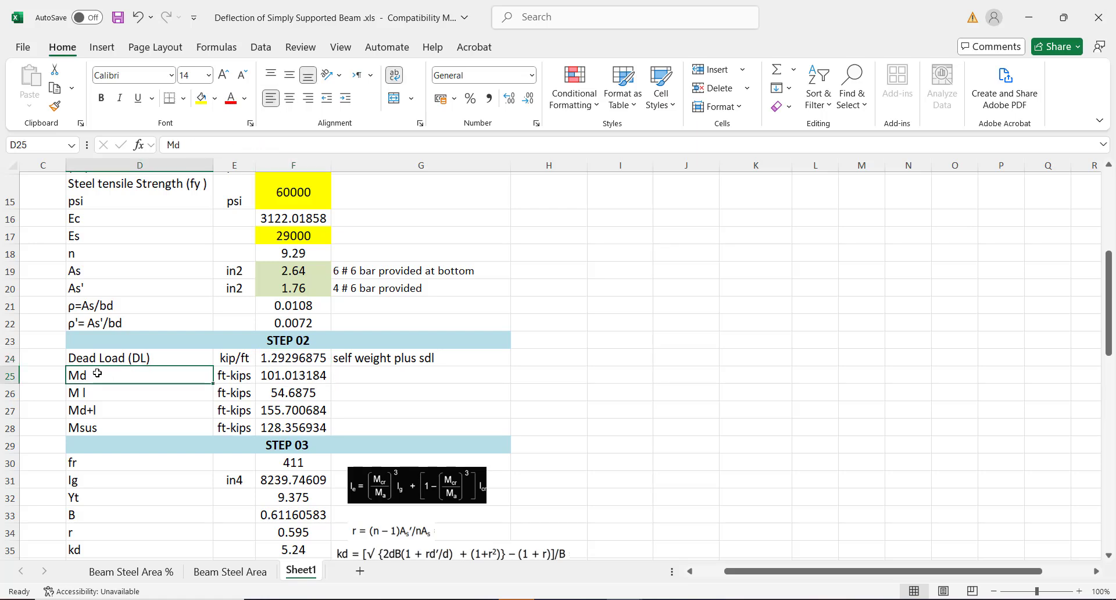
pyautogui.click(307, 371)
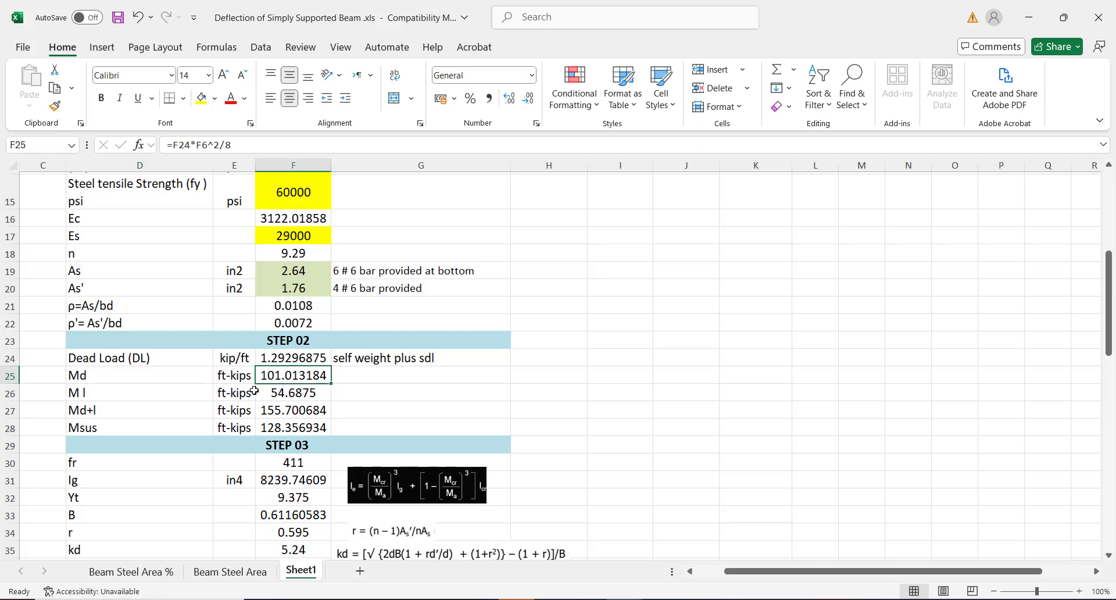
pyautogui.click(291, 397)
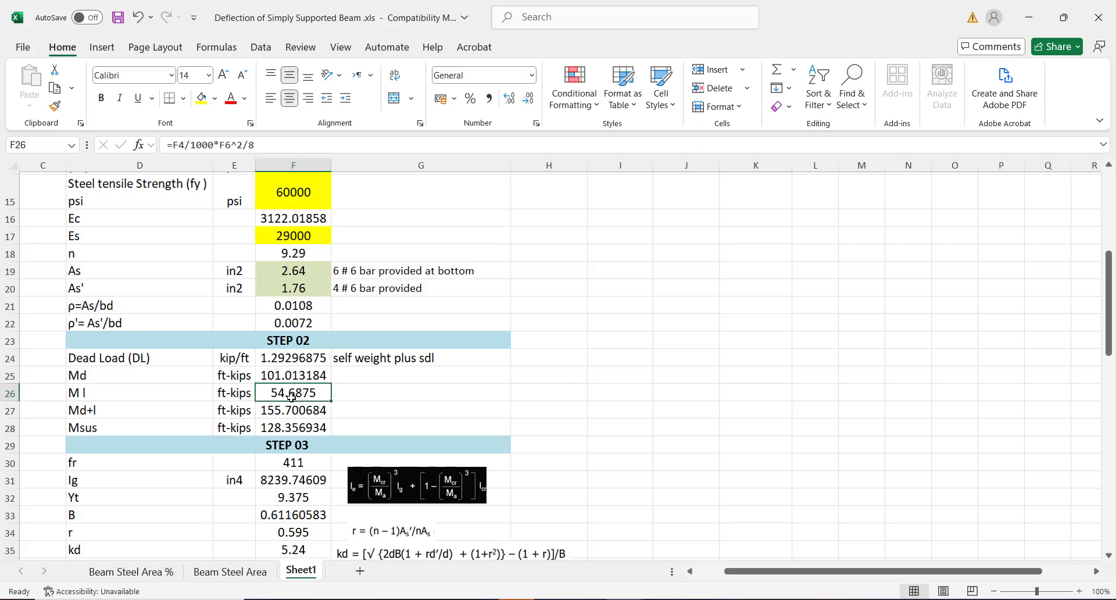
pyautogui.click(289, 411)
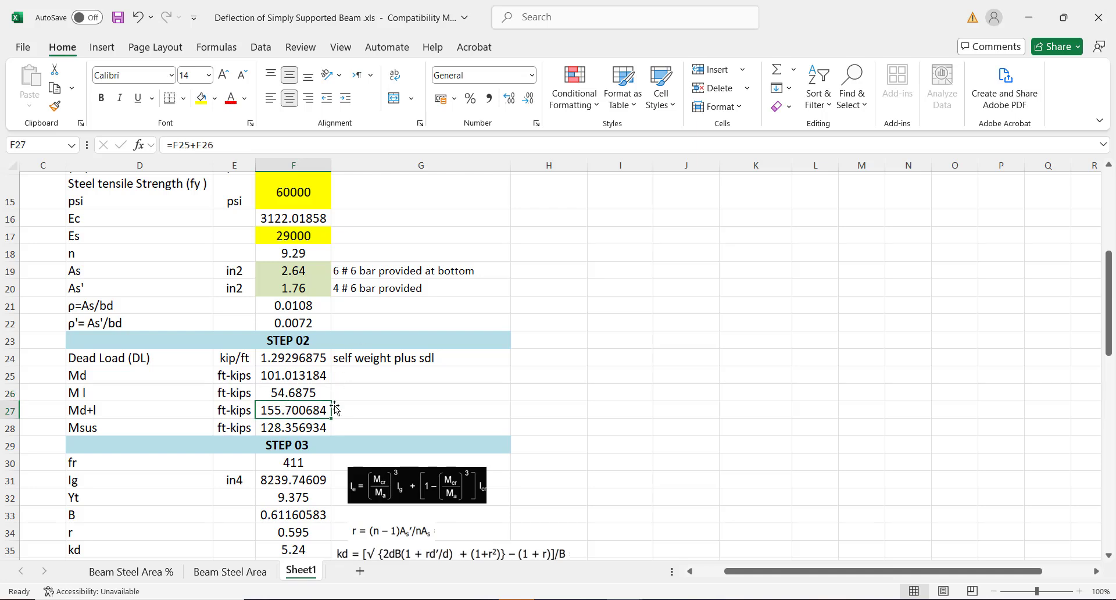
pyautogui.click(280, 428)
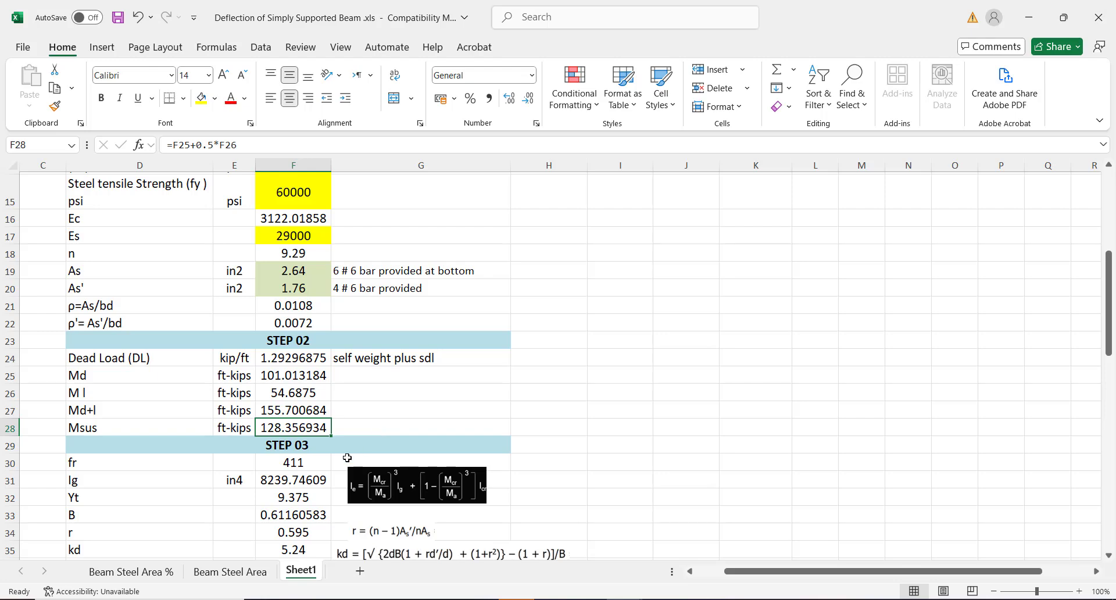
pyautogui.click(284, 447)
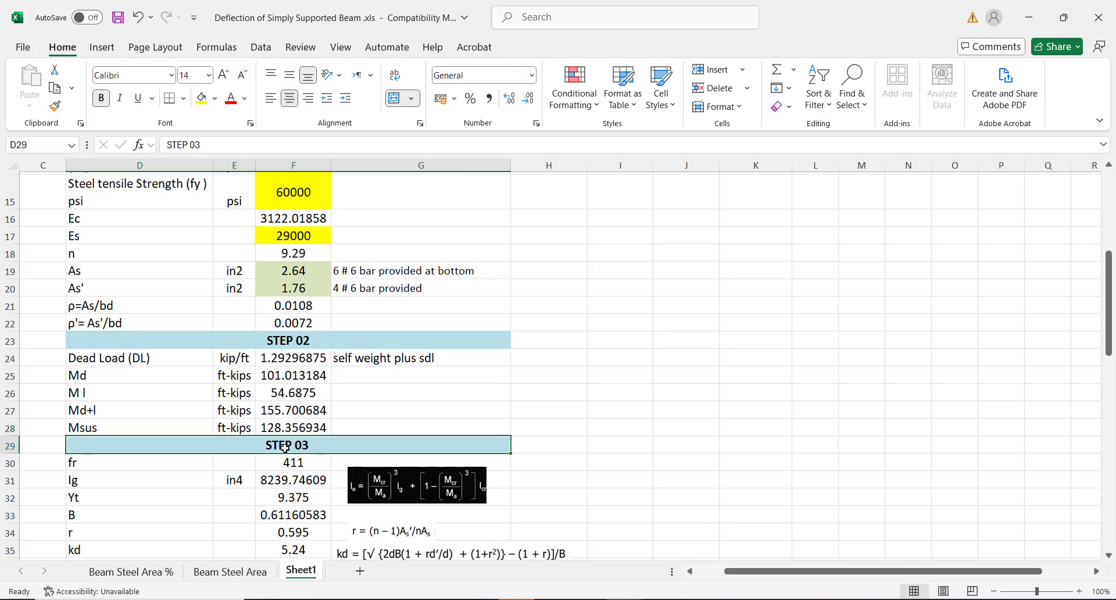
pyautogui.press('Down')
pyautogui.press('Down')
pyautogui.press('Down')
pyautogui.press('Down')
pyautogui.press('Down')
pyautogui.press('Down')
pyautogui.press('Down')
pyautogui.press('Down')
pyautogui.press('Down')
pyautogui.press('Down')
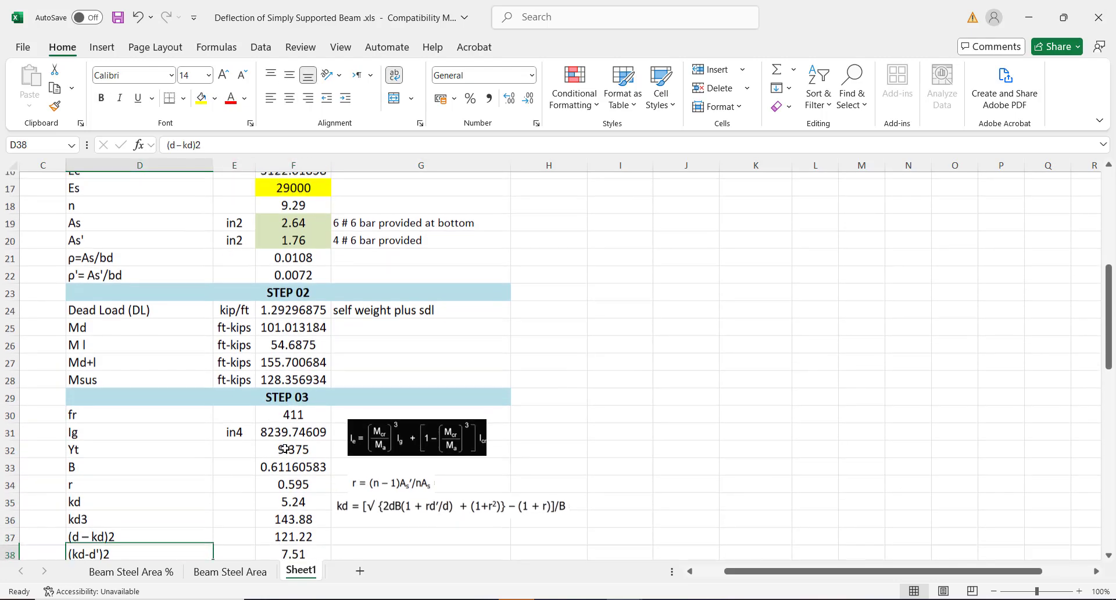
pyautogui.press('Down')
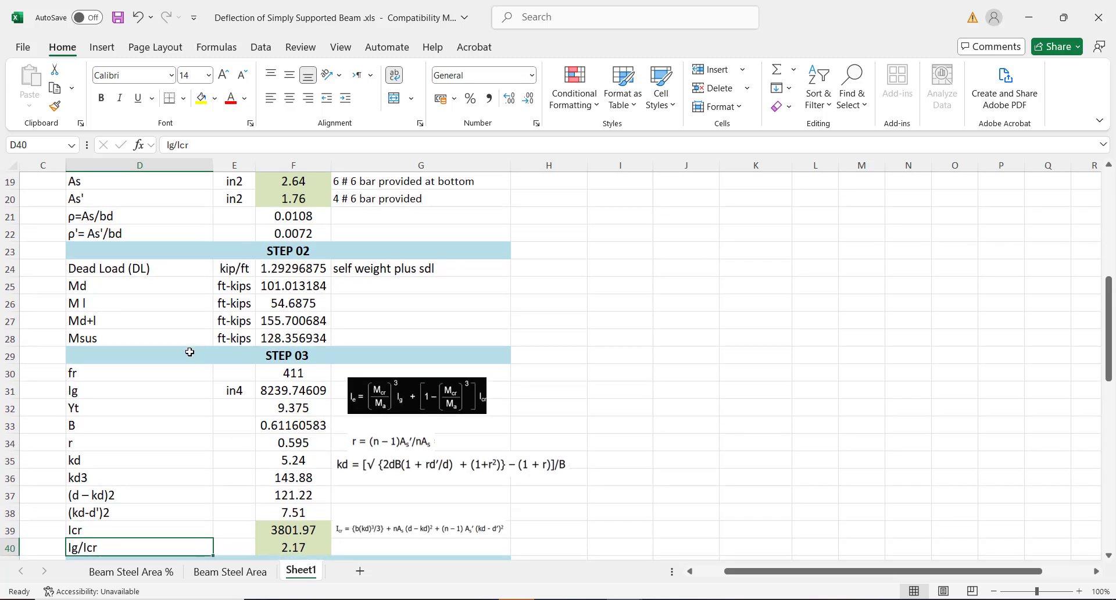
pyautogui.click(118, 373)
pyautogui.click(294, 372)
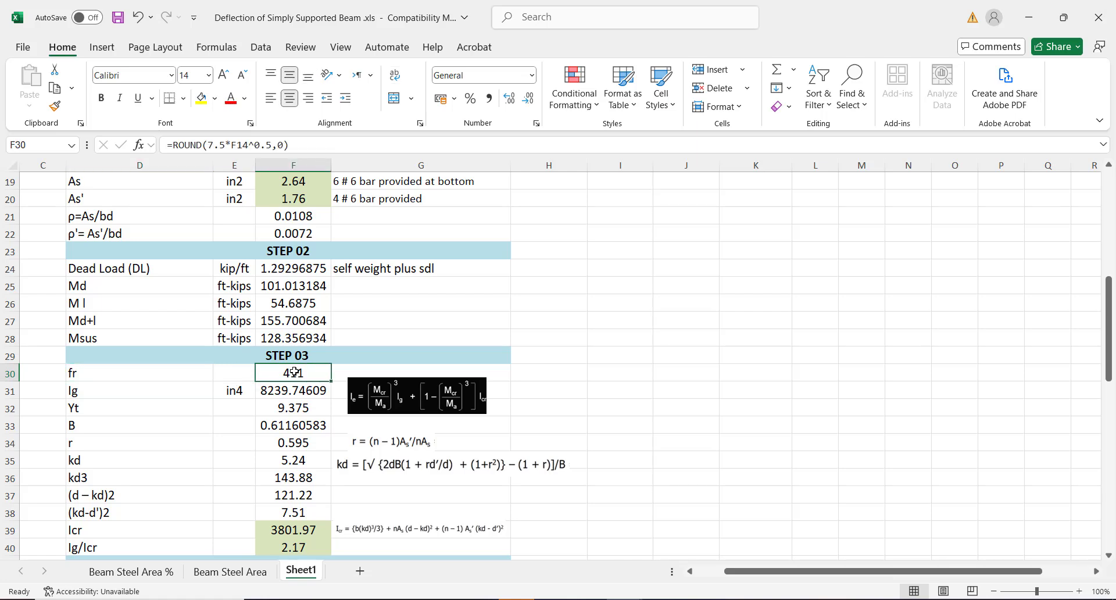
pyautogui.doubleClick(293, 373)
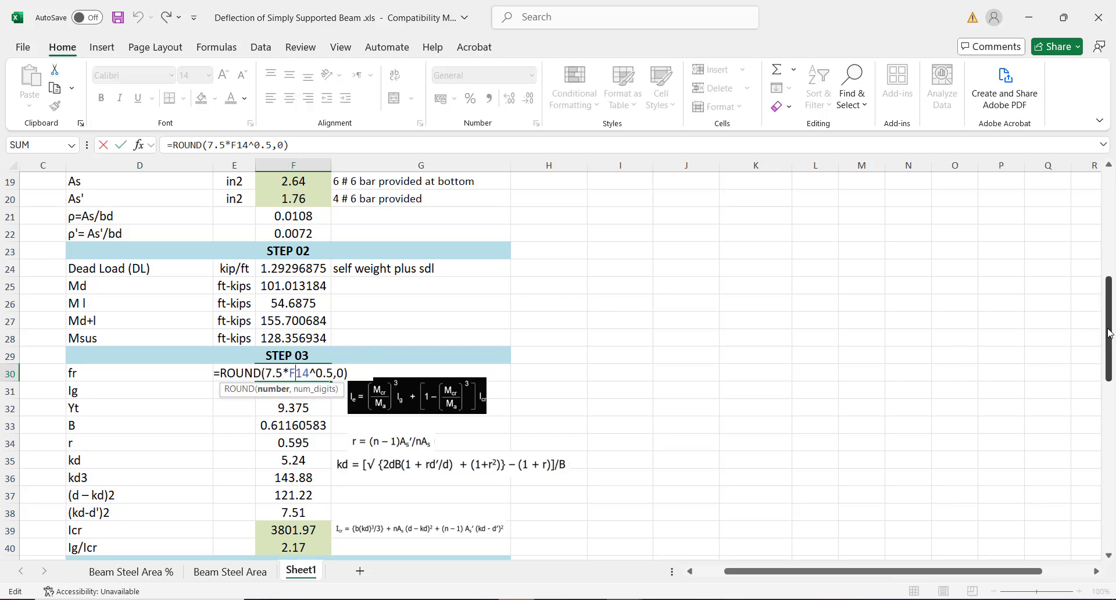
pyautogui.moveTo(1108, 333)
pyautogui.mouseDown()
pyautogui.moveTo(1104, 280)
pyautogui.moveTo(1104, 345)
pyautogui.mouseUp()
pyautogui.press('Return')
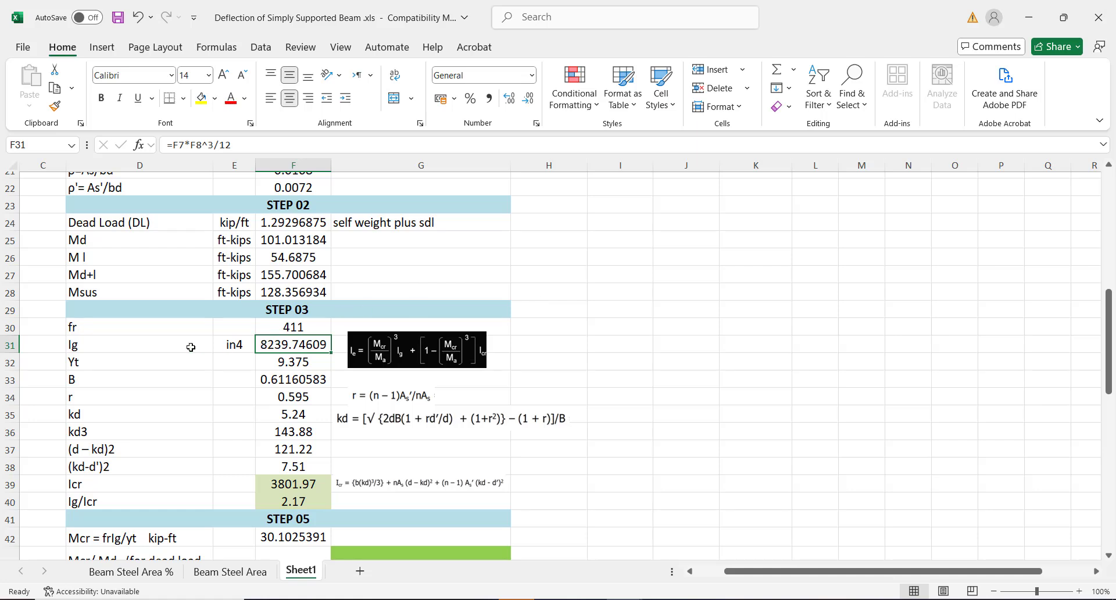
pyautogui.click(160, 343)
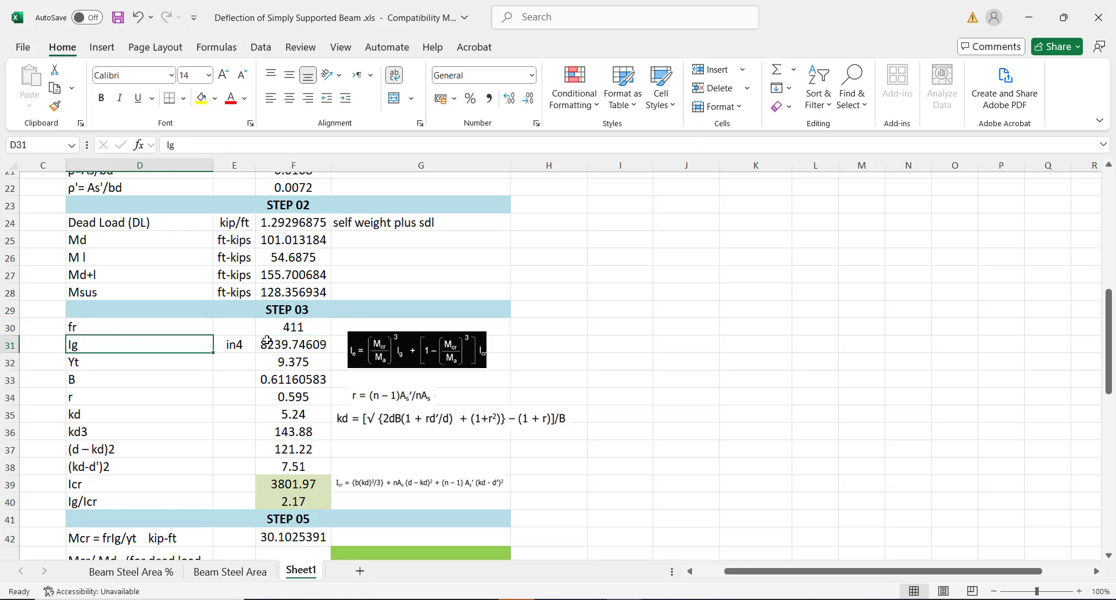
pyautogui.click(287, 343)
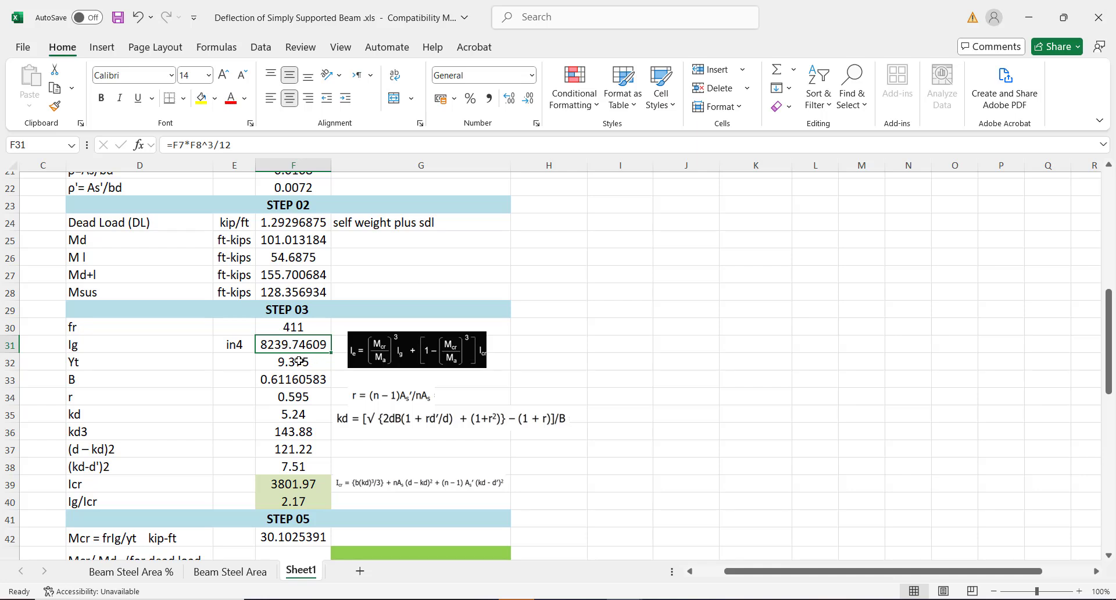
pyautogui.click(88, 362)
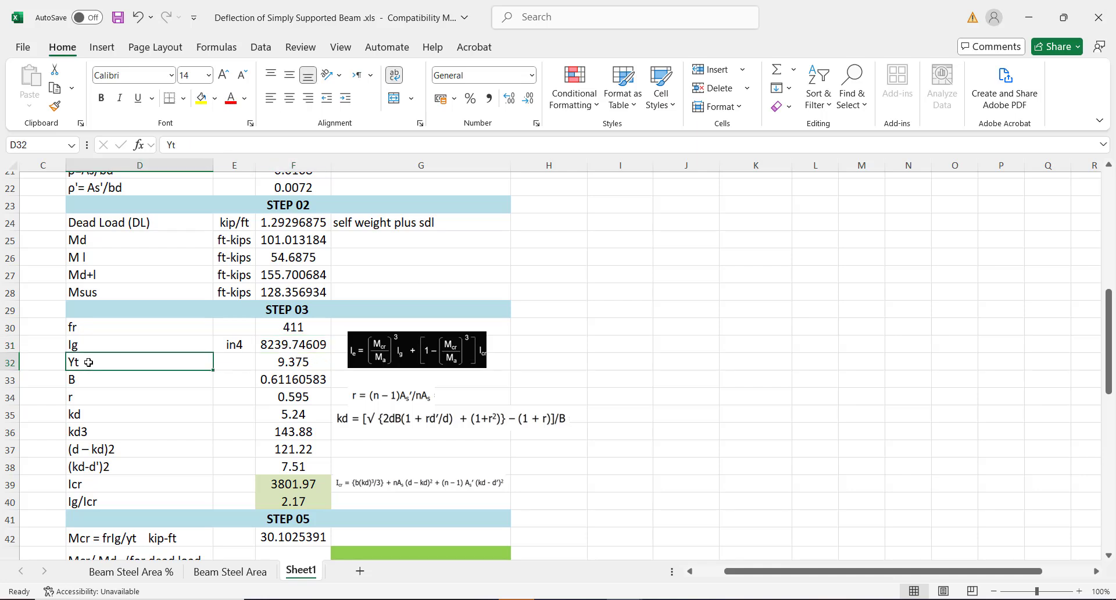
pyautogui.click(277, 366)
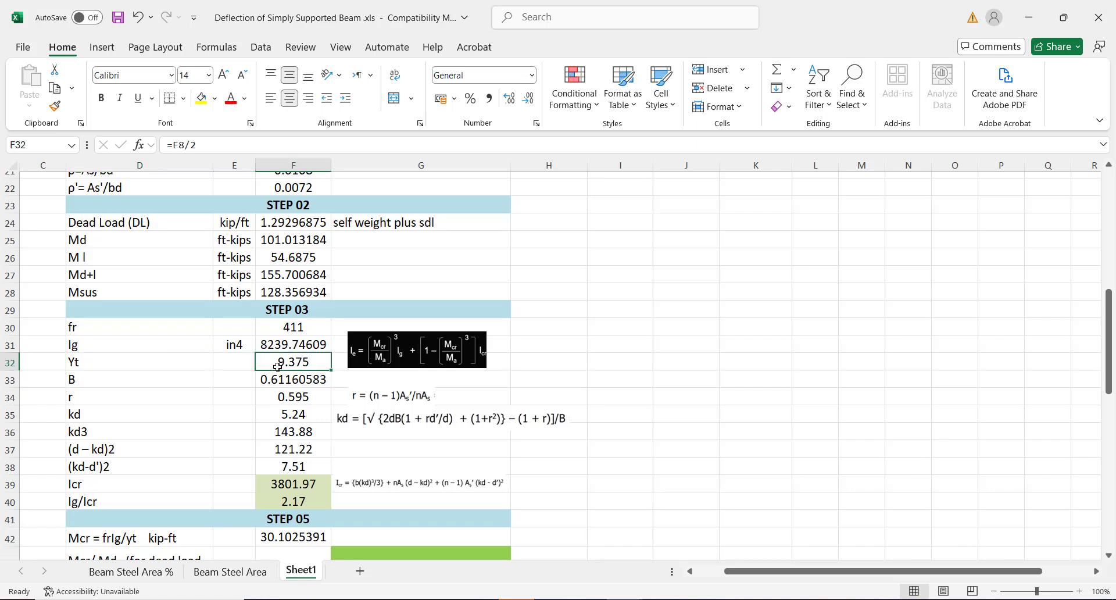
pyautogui.click(104, 381)
pyautogui.click(290, 379)
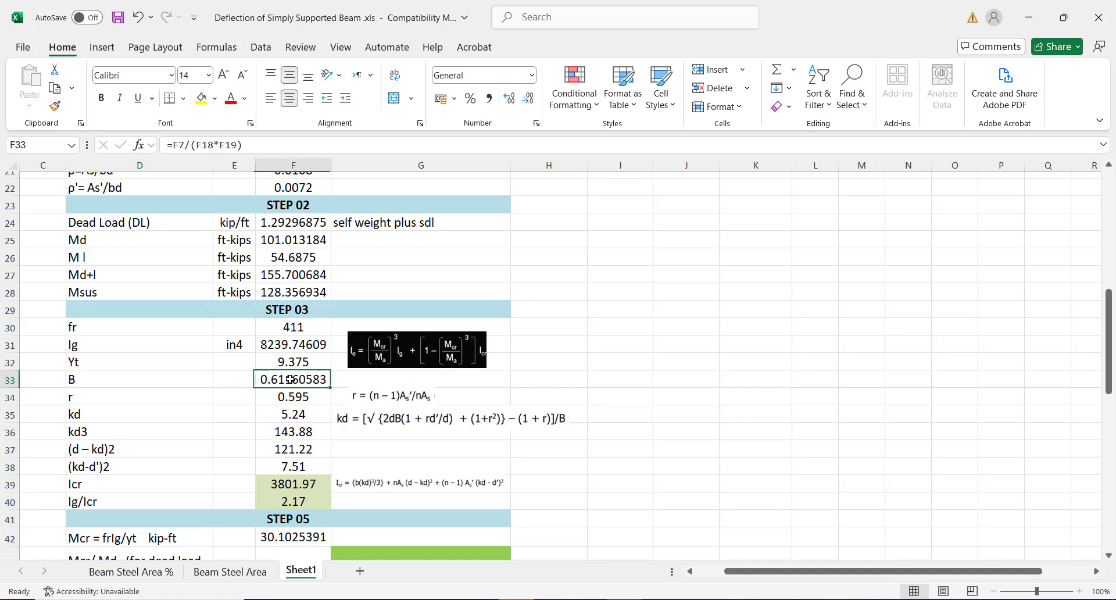
pyautogui.click(137, 397)
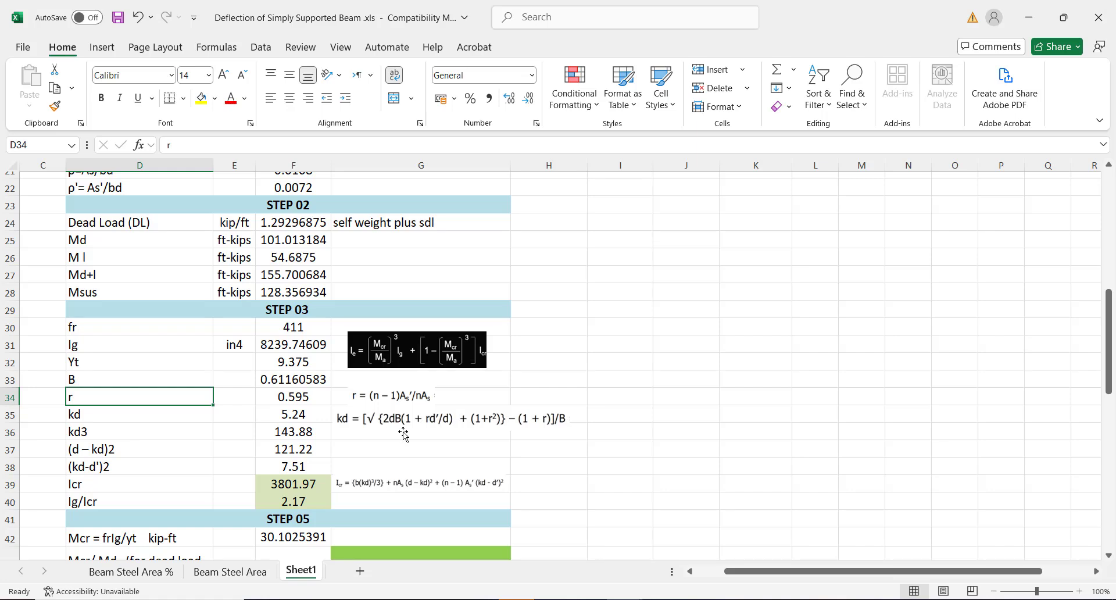
pyautogui.click(426, 417)
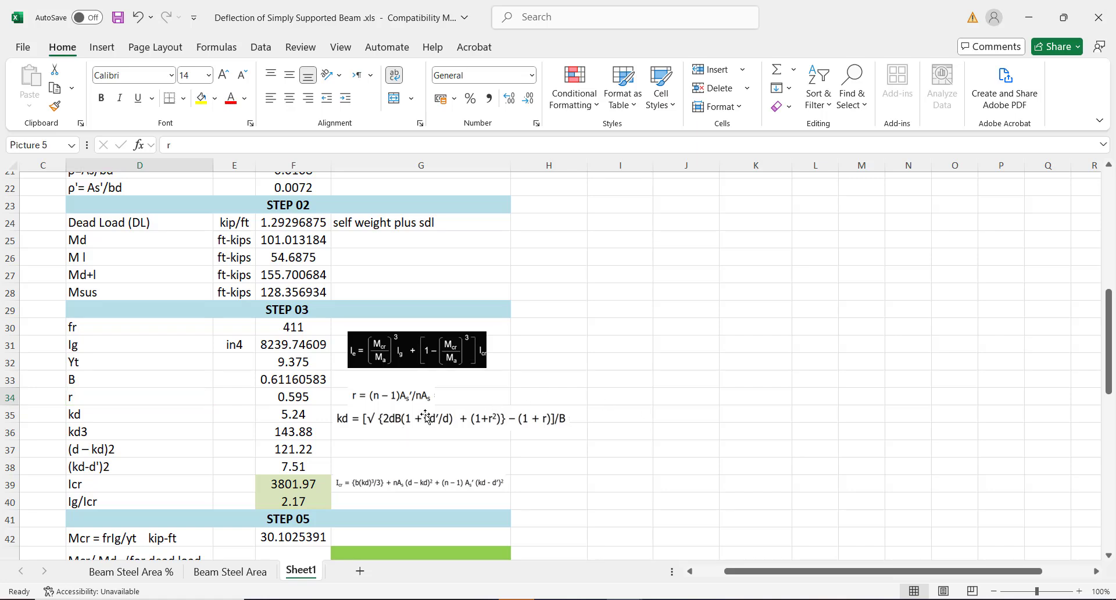
pyautogui.click(480, 443)
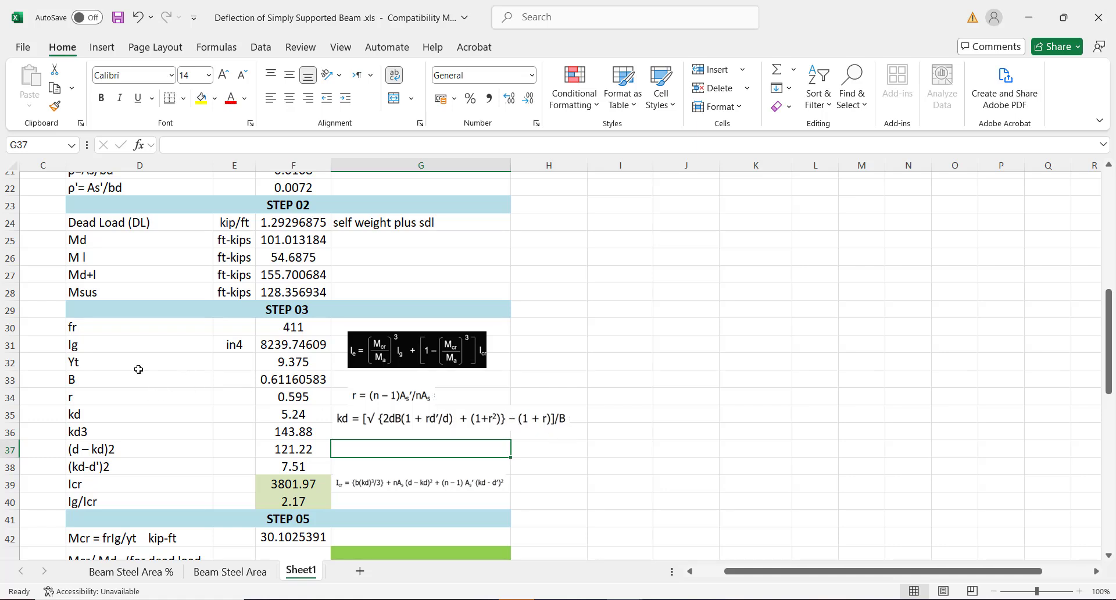
# Open the F33 formula =F7/(F18*F19) and scroll up to its input cells and back
pyautogui.click(122, 379)
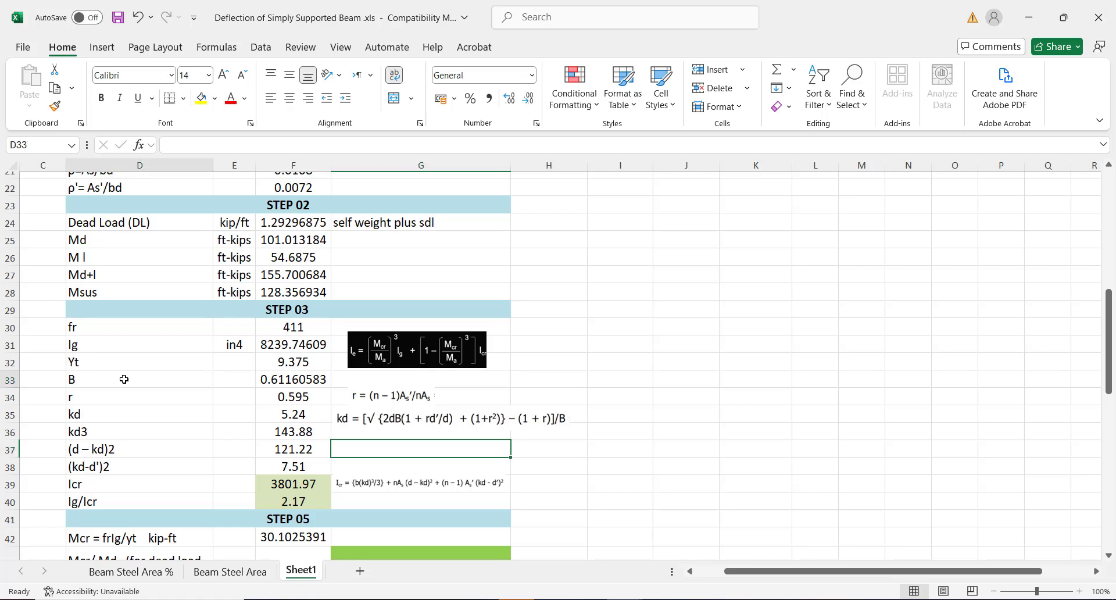
pyautogui.click(275, 379)
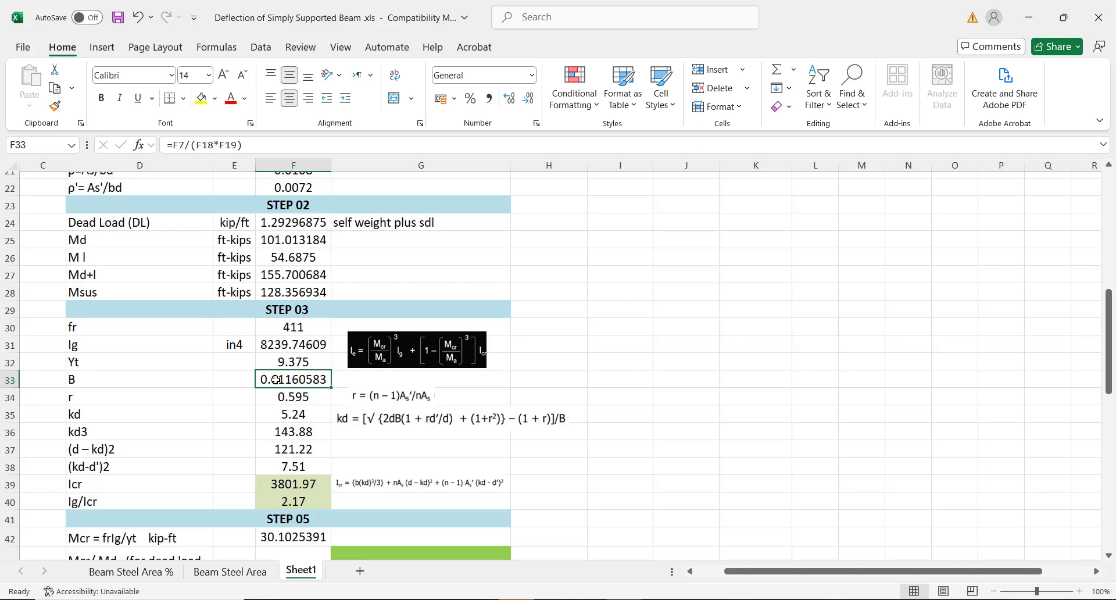
pyautogui.doubleClick(276, 379)
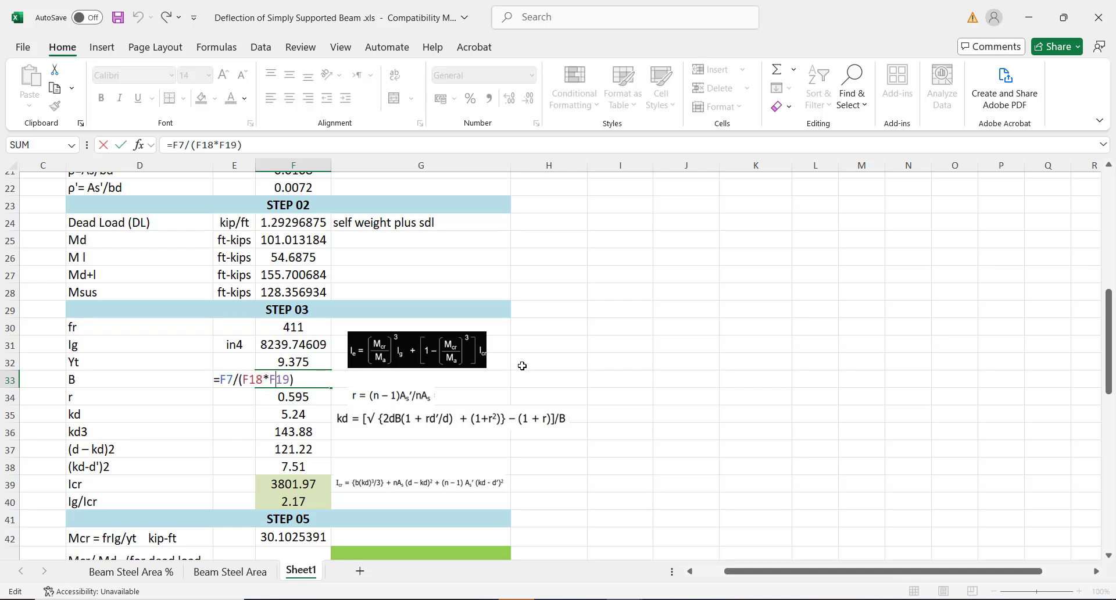
pyautogui.moveTo(1108, 321); pyautogui.dragTo(1106, 289)
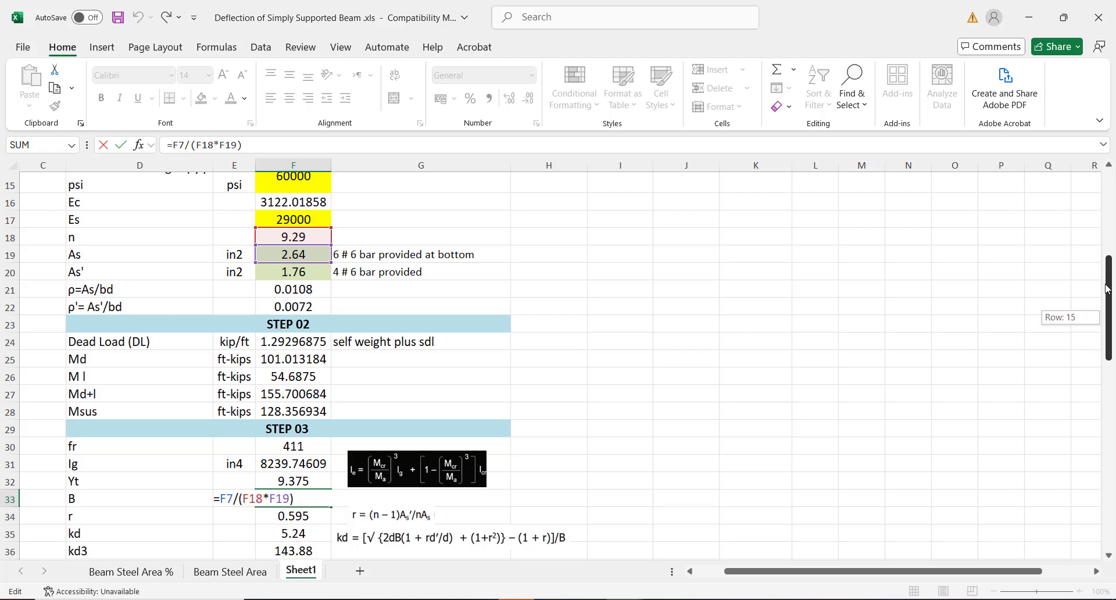
pyautogui.moveTo(1106, 289); pyautogui.dragTo(1088, 219)
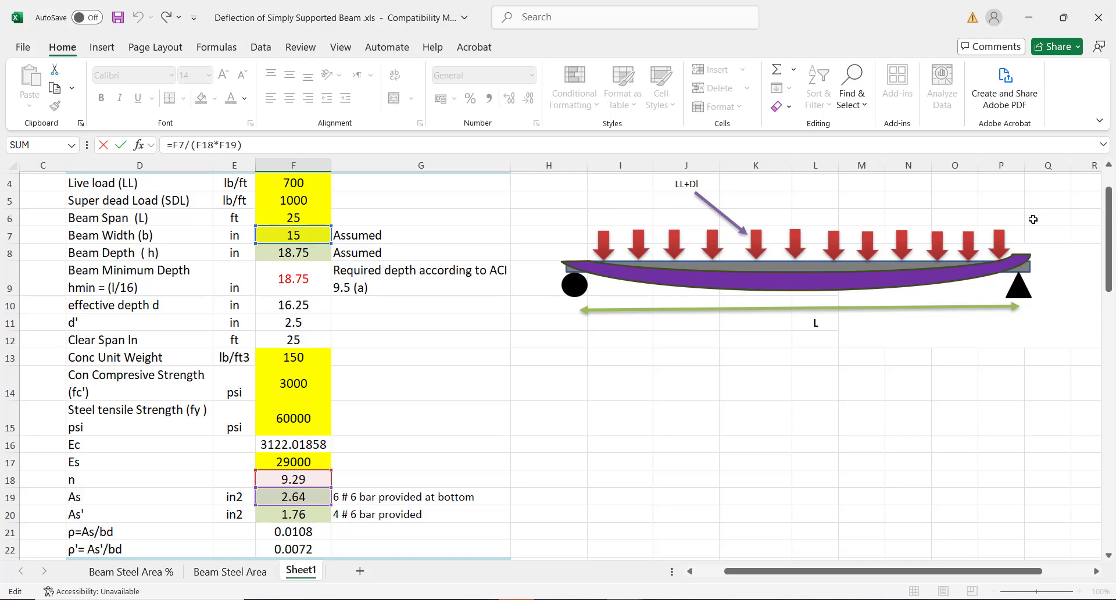
pyautogui.moveTo(1109, 211); pyautogui.dragTo(1110, 290)
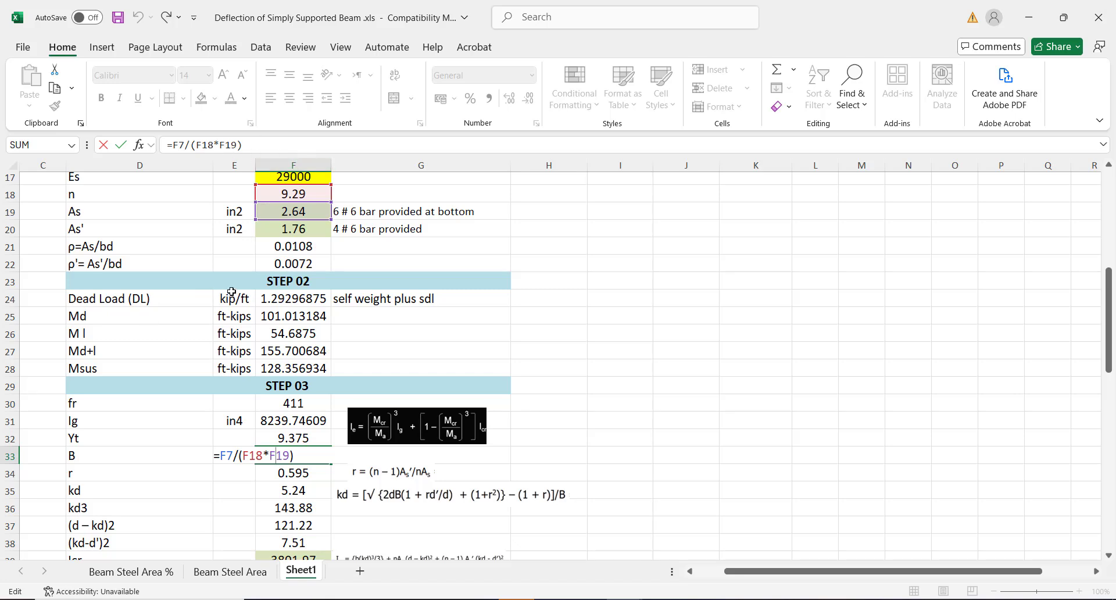
pyautogui.click(112, 193)
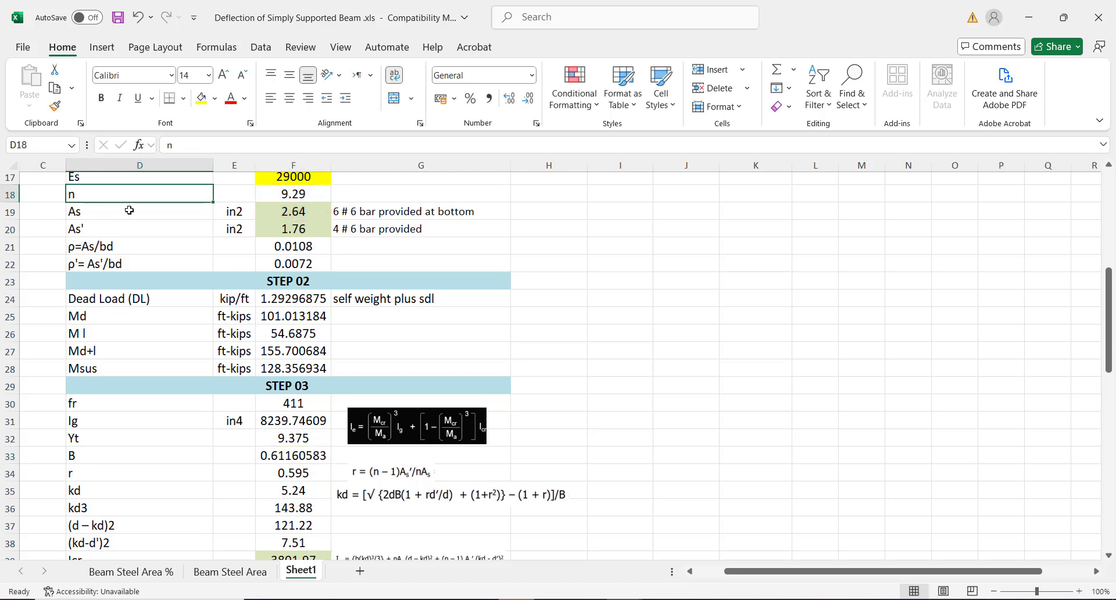
pyautogui.click(301, 211)
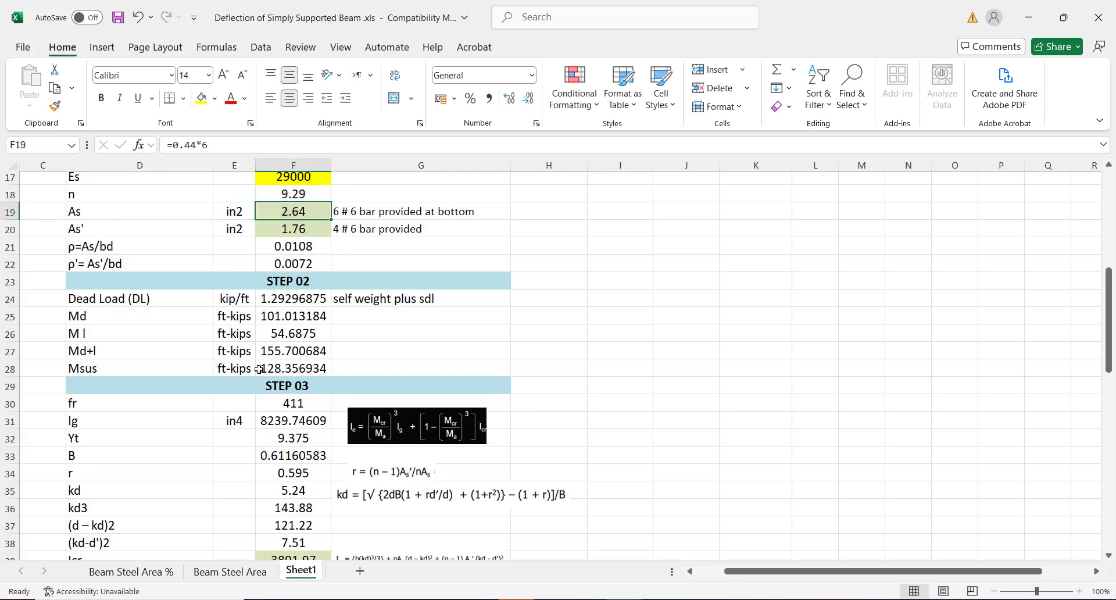
pyautogui.click(297, 436)
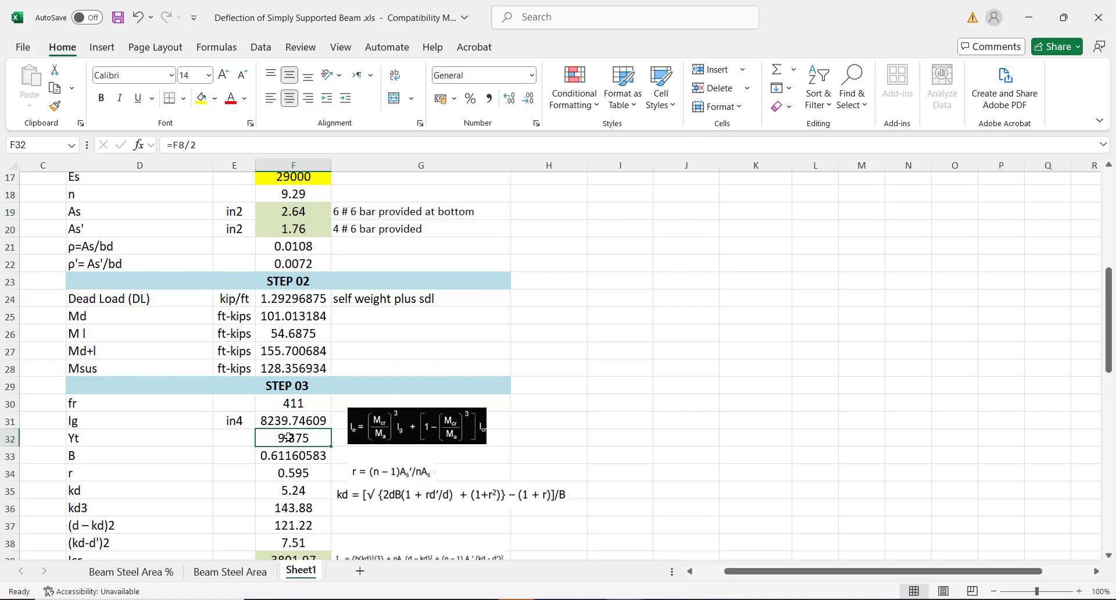
pyautogui.click(299, 458)
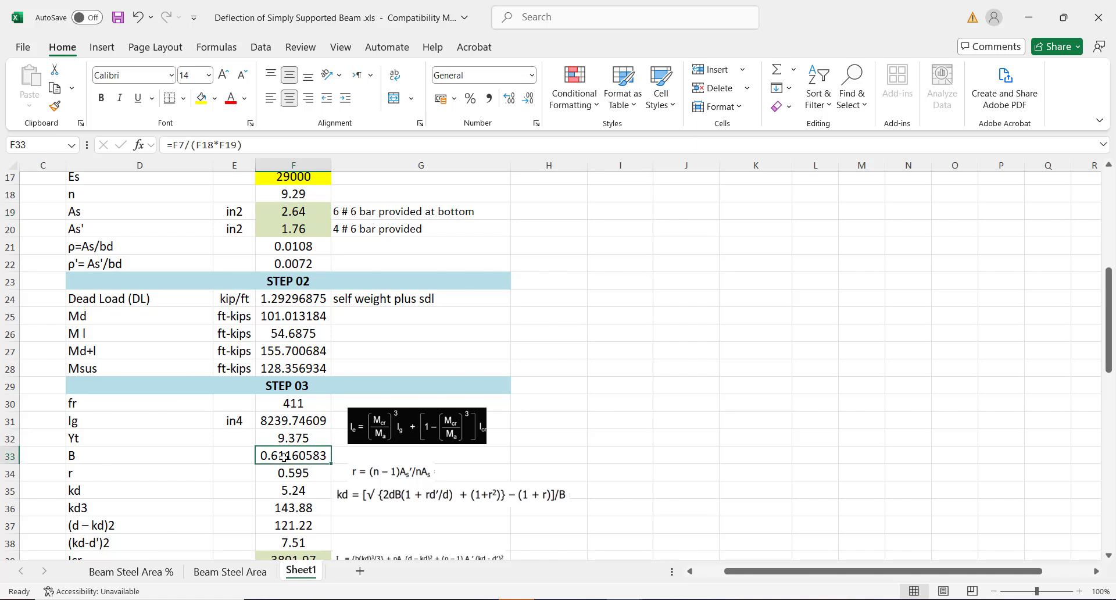
pyautogui.click(279, 473)
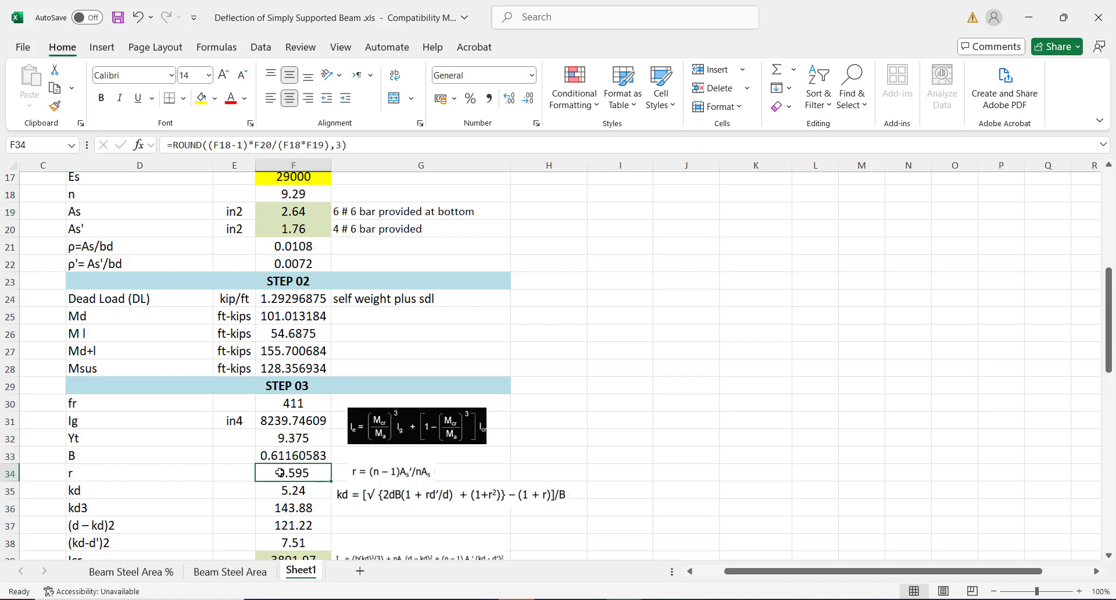
pyautogui.doubleClick(279, 472)
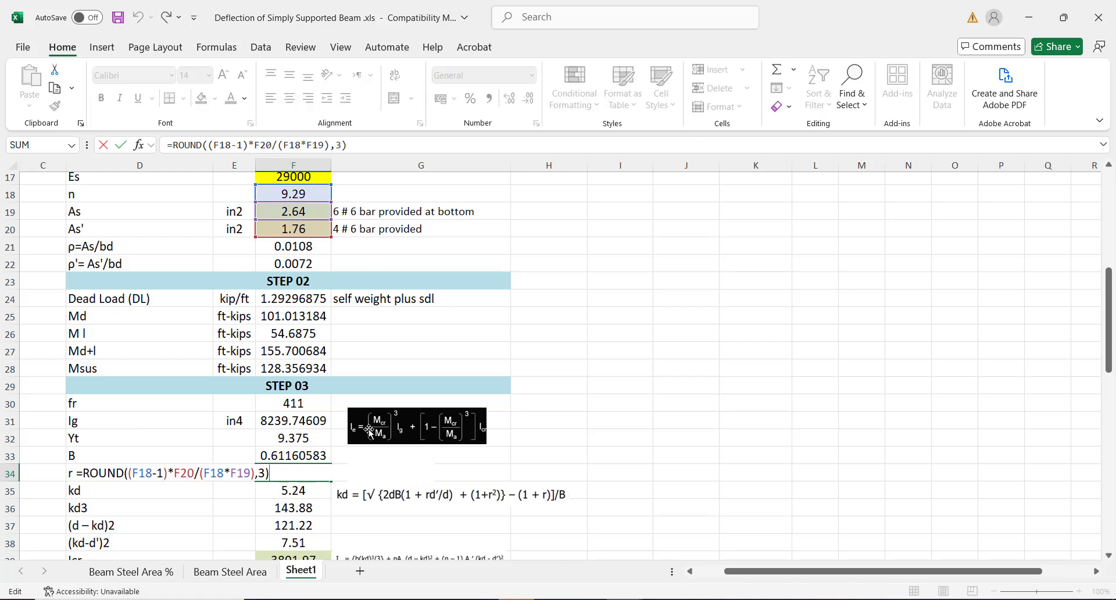
pyautogui.press('Return')
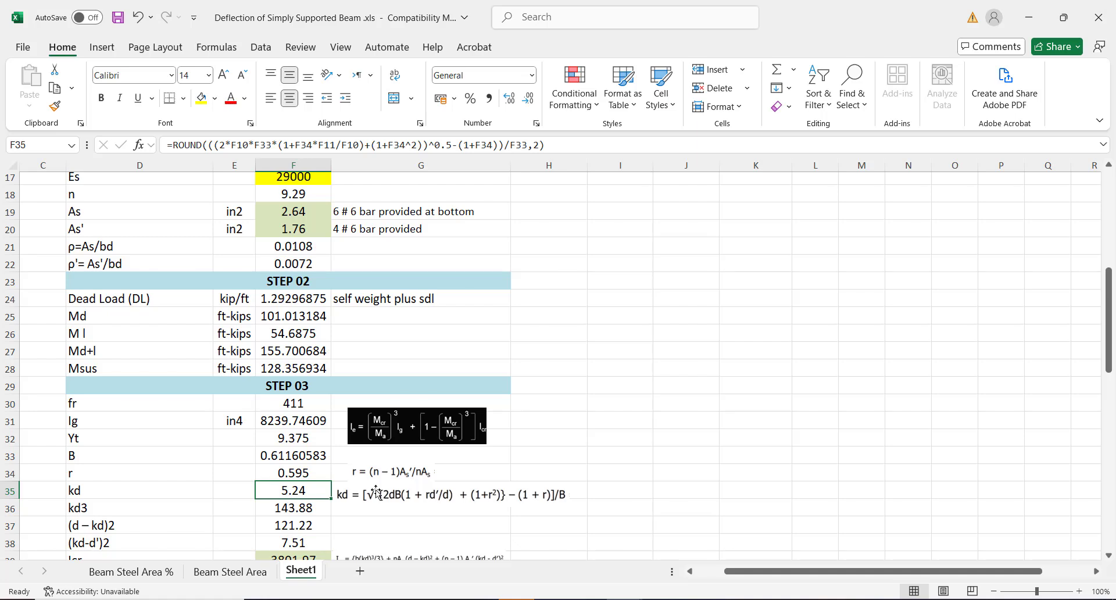
pyautogui.doubleClick(304, 490)
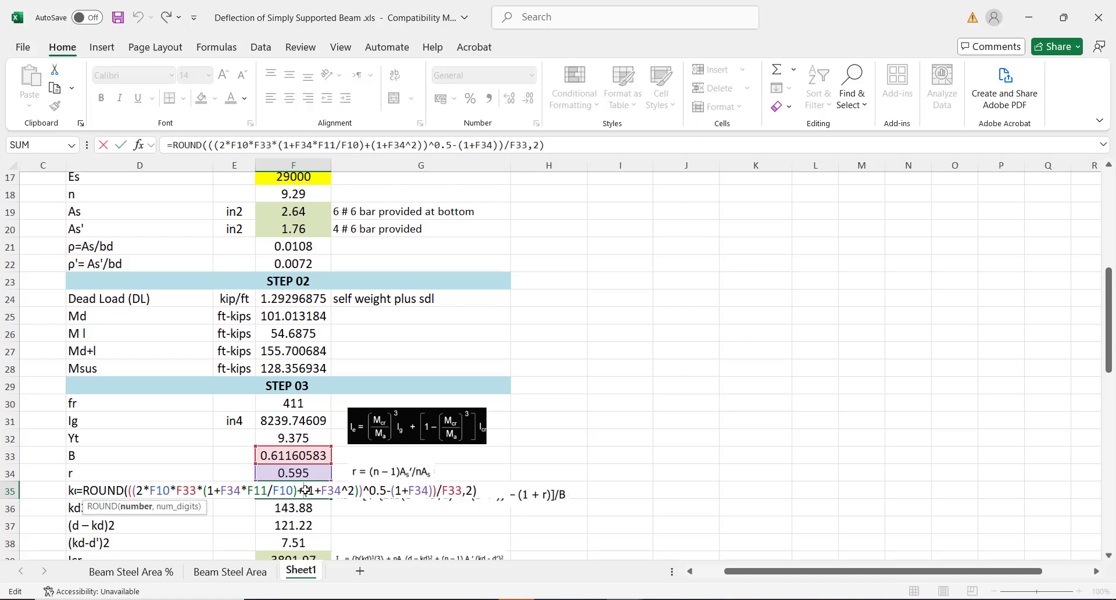
pyautogui.press('Return')
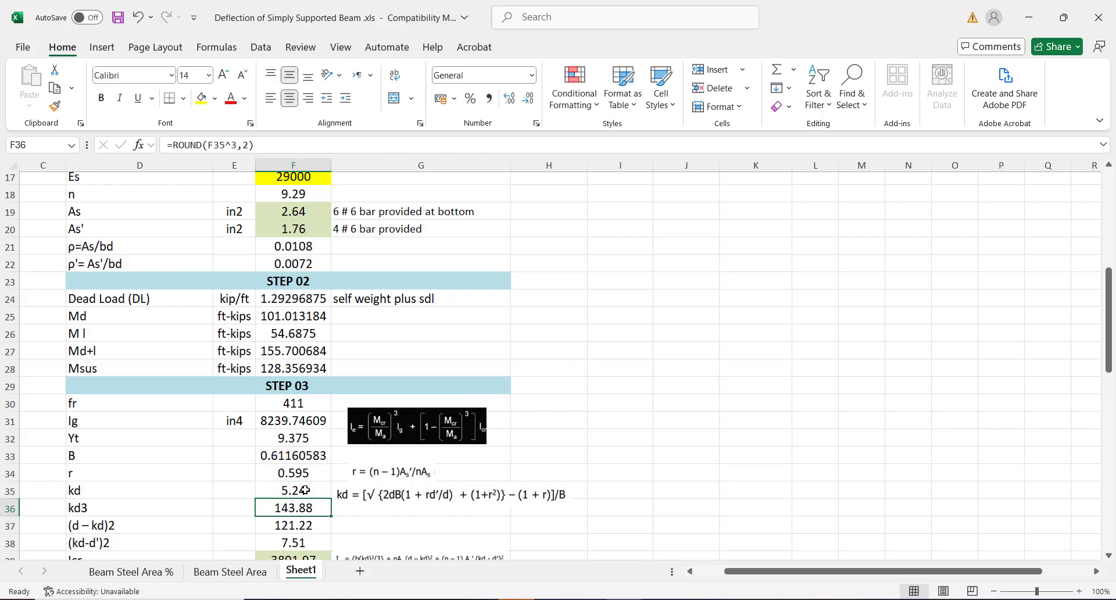
pyautogui.click(272, 491)
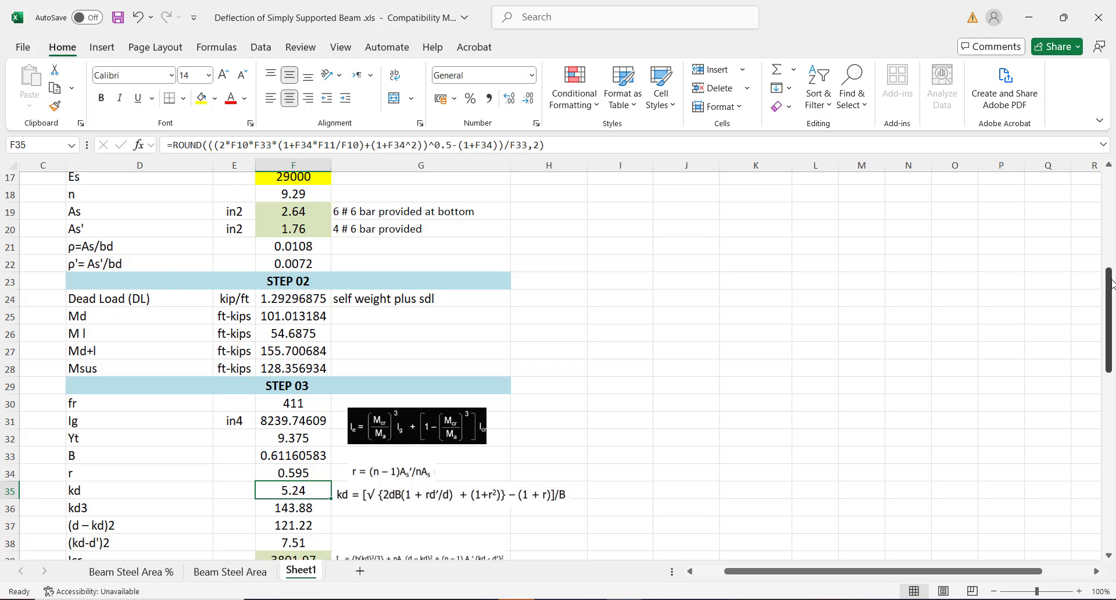
pyautogui.moveTo(1111, 284); pyautogui.dragTo(1108, 317)
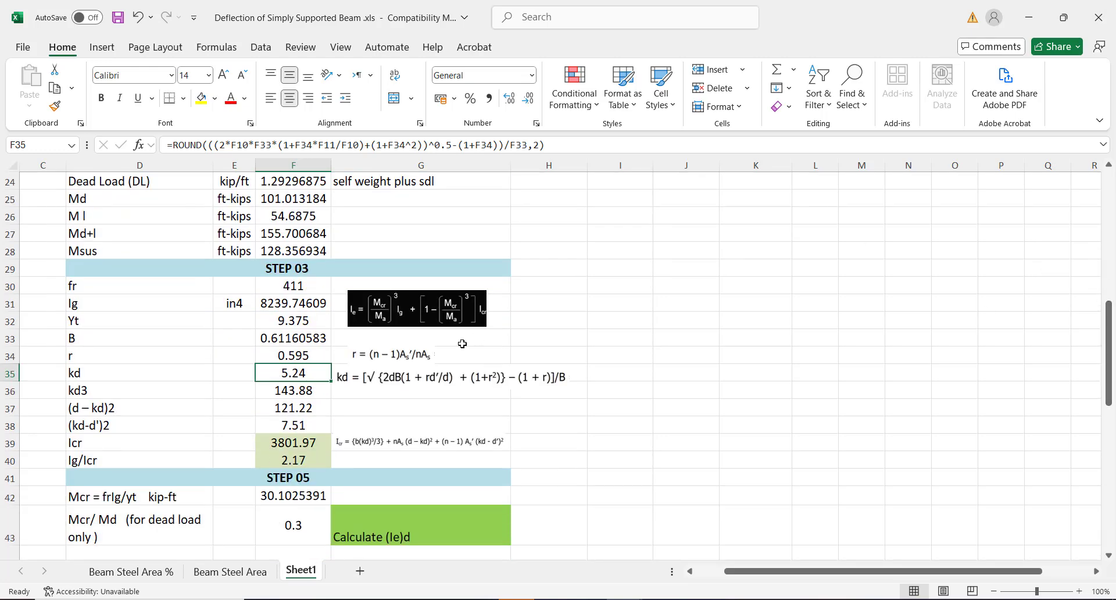
pyautogui.click(286, 390)
pyautogui.press('Down')
pyautogui.press('F2')
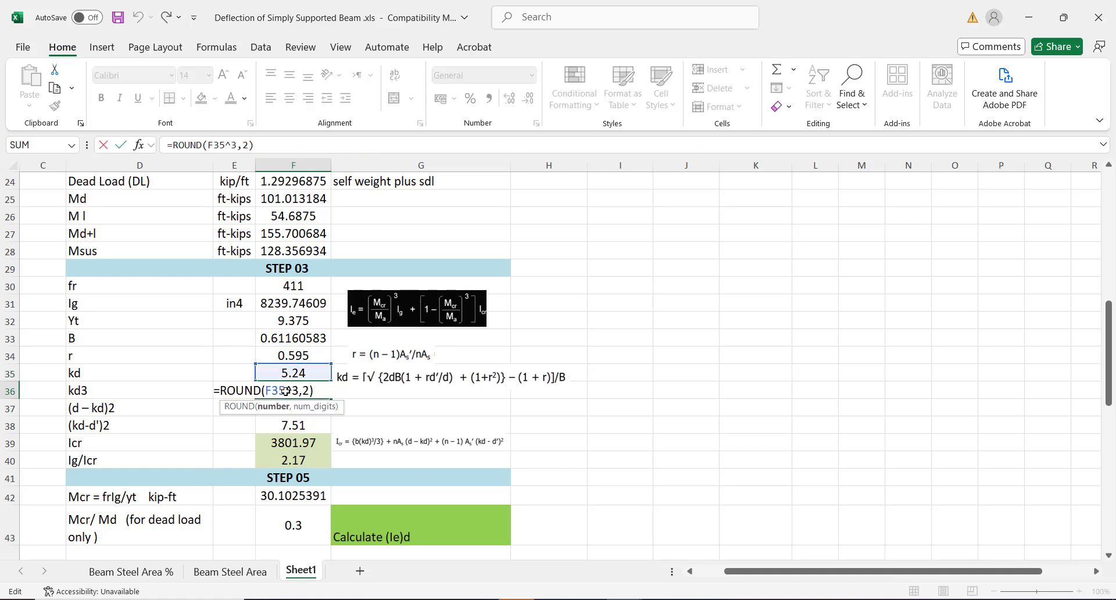
pyautogui.press('Escape')
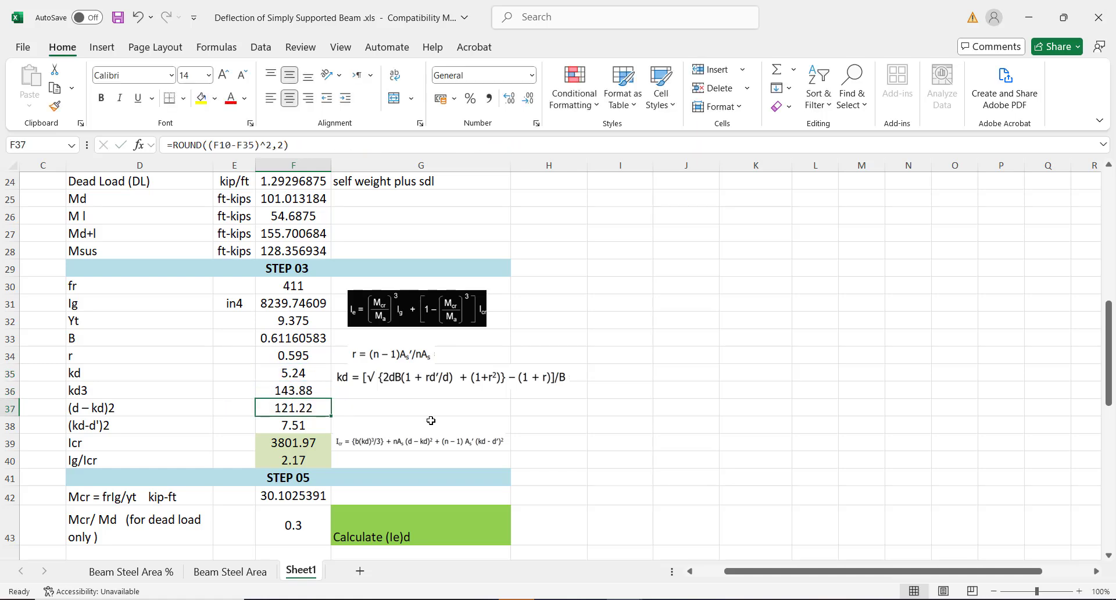
pyautogui.click(389, 440)
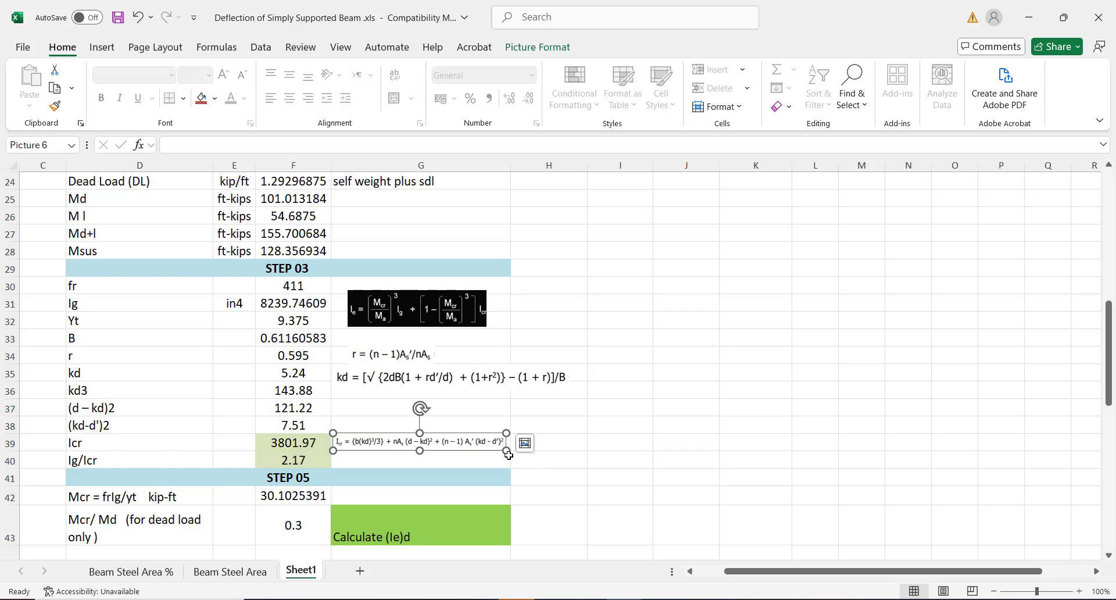
# Enlarge the Icr formula picture beside rows 39–40 to about double size, then deselect it
pyautogui.moveTo(506, 450); pyautogui.dragTo(513, 464)
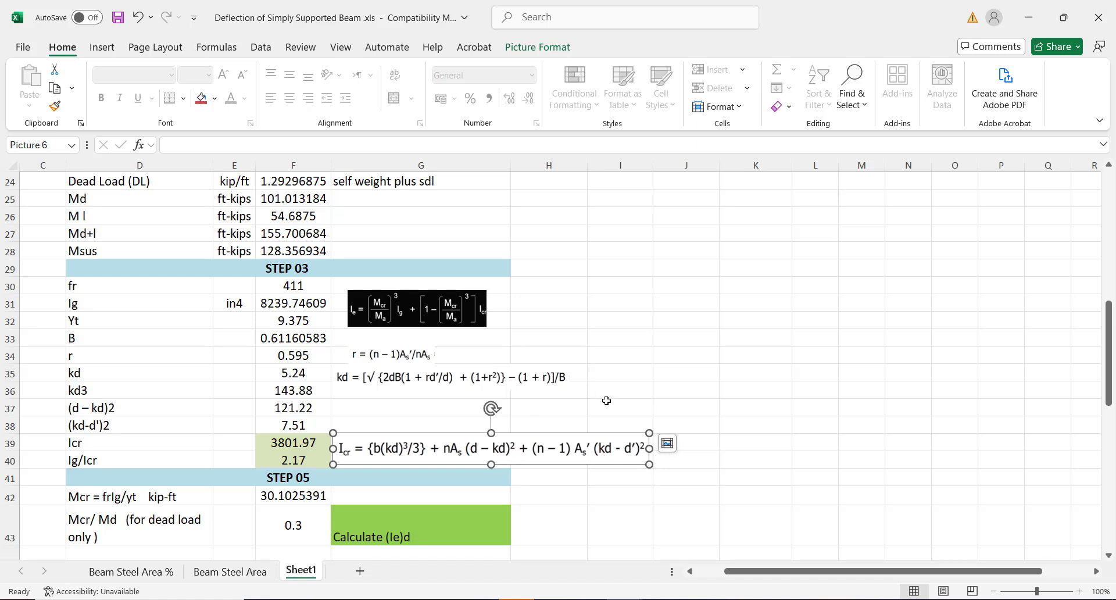
pyautogui.click(676, 382)
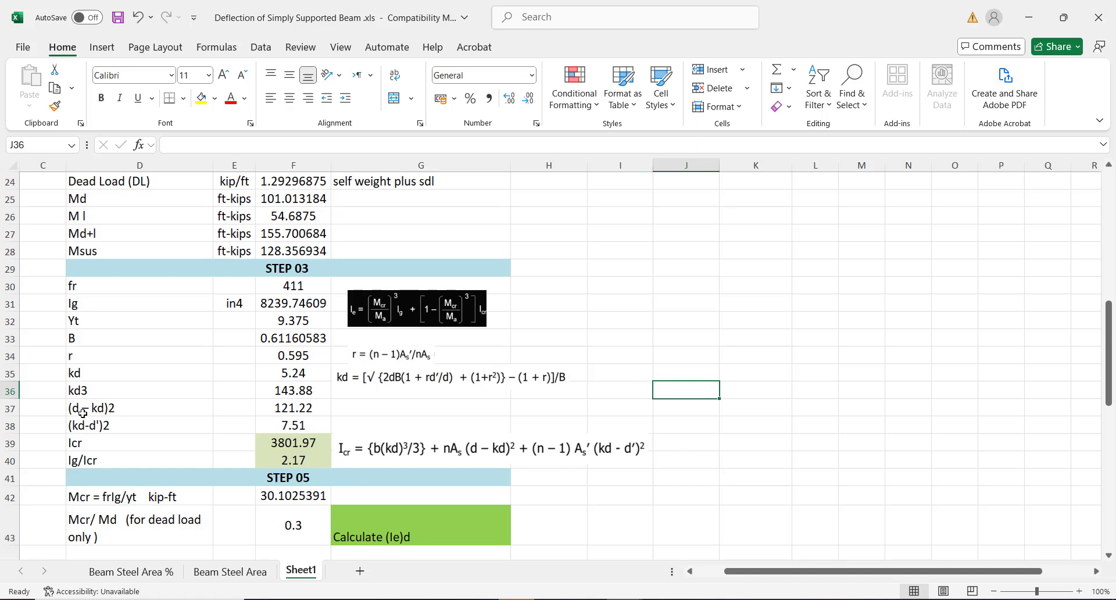
pyautogui.click(124, 409)
pyautogui.click(115, 425)
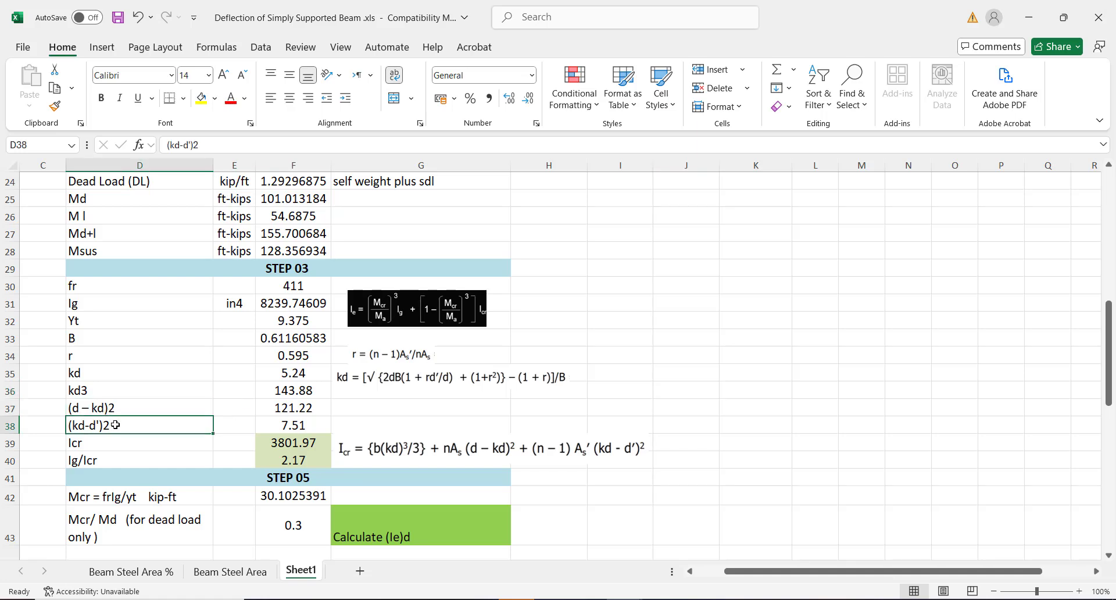
pyautogui.click(102, 444)
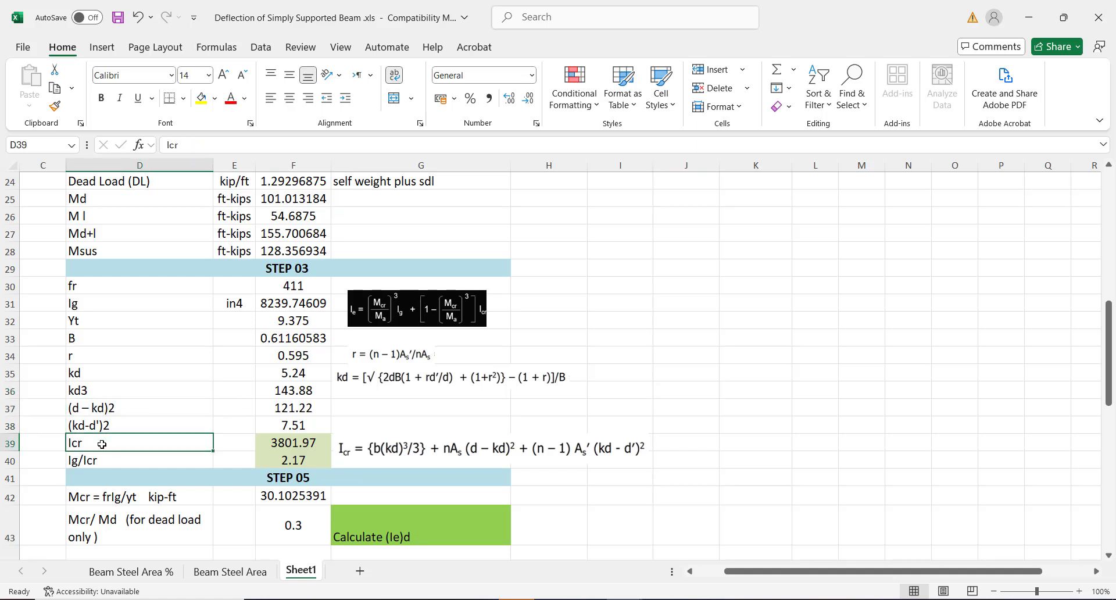
pyautogui.click(276, 443)
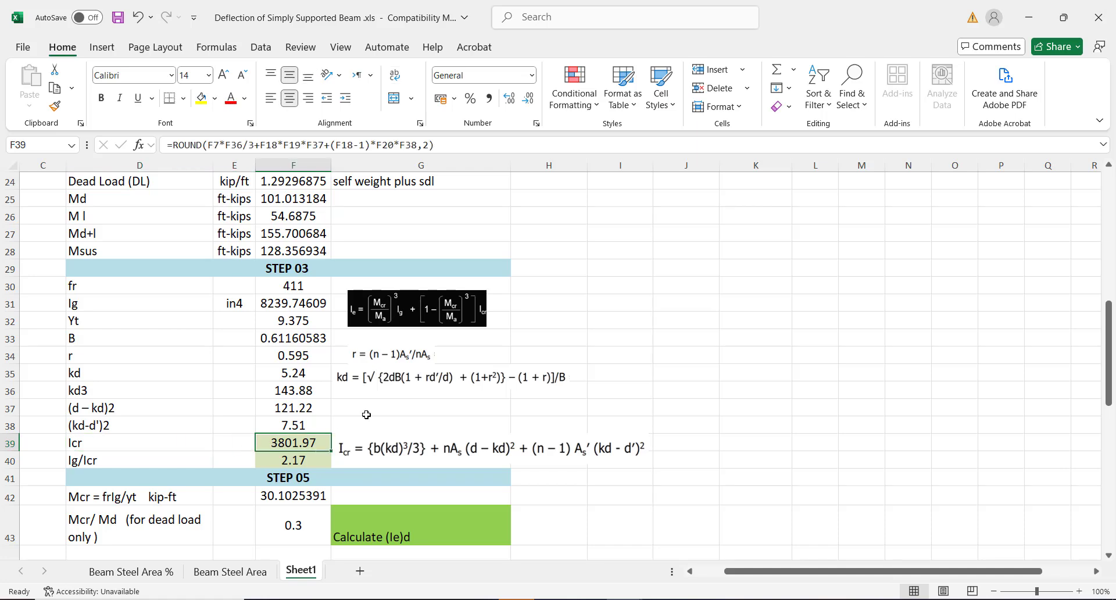
pyautogui.doubleClick(289, 444)
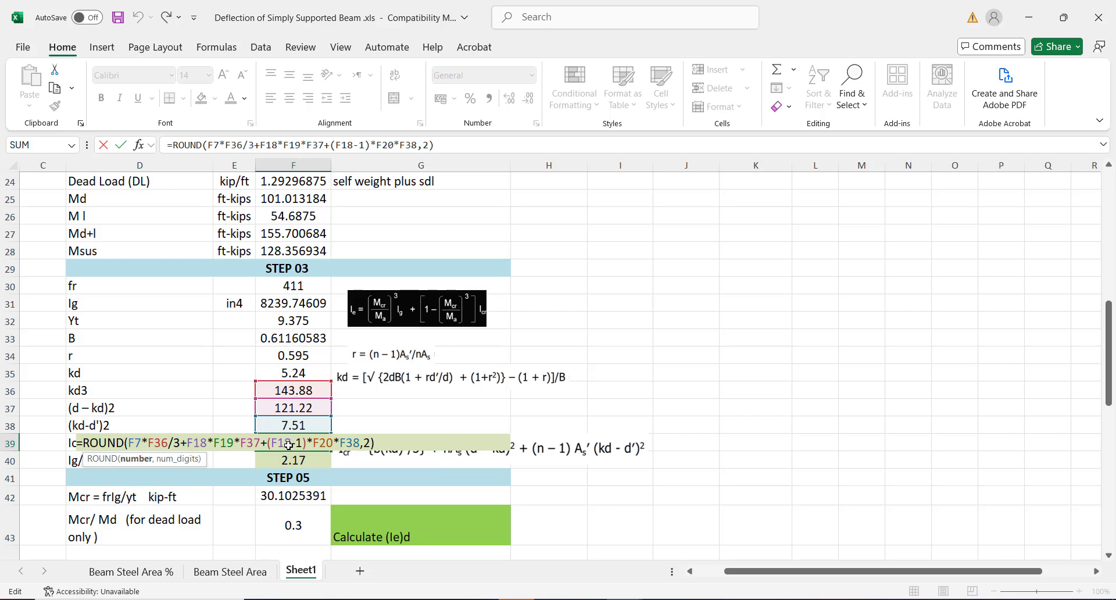
pyautogui.press('Return')
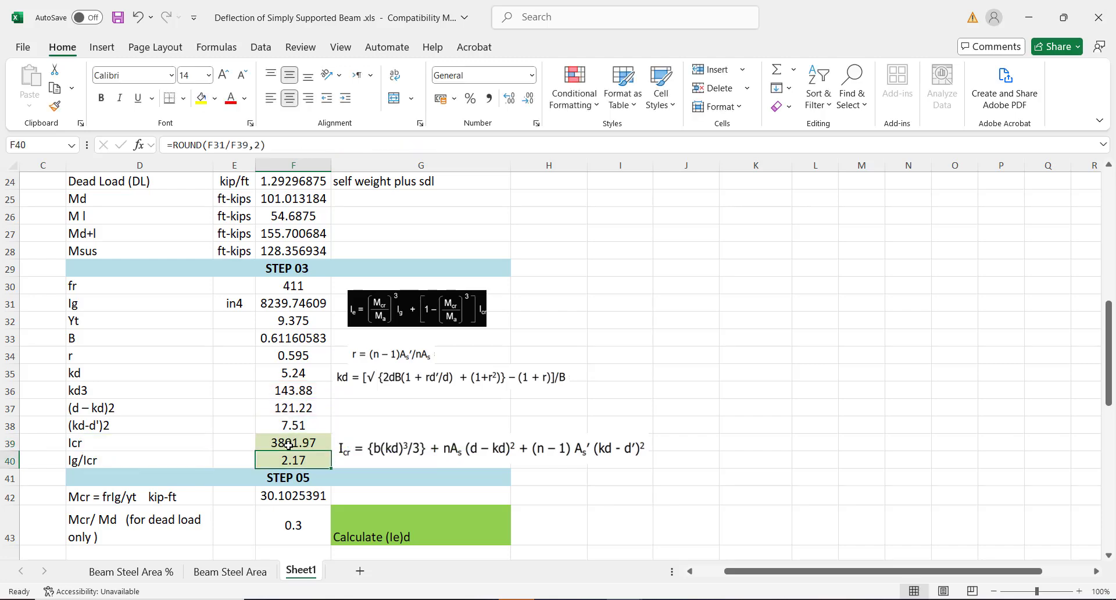
pyautogui.click(282, 442)
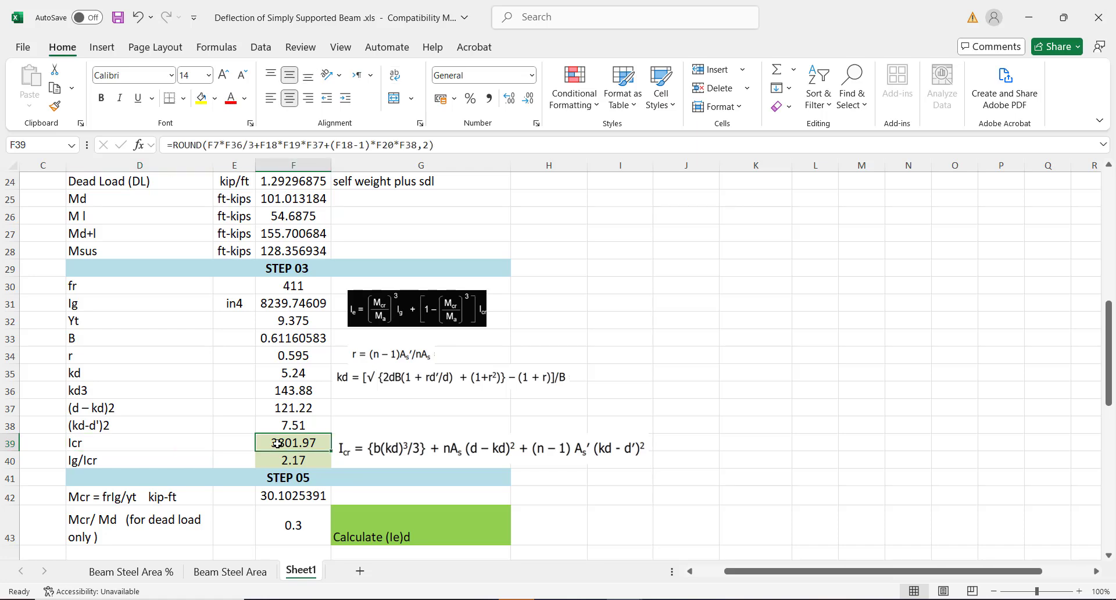
pyautogui.click(116, 459)
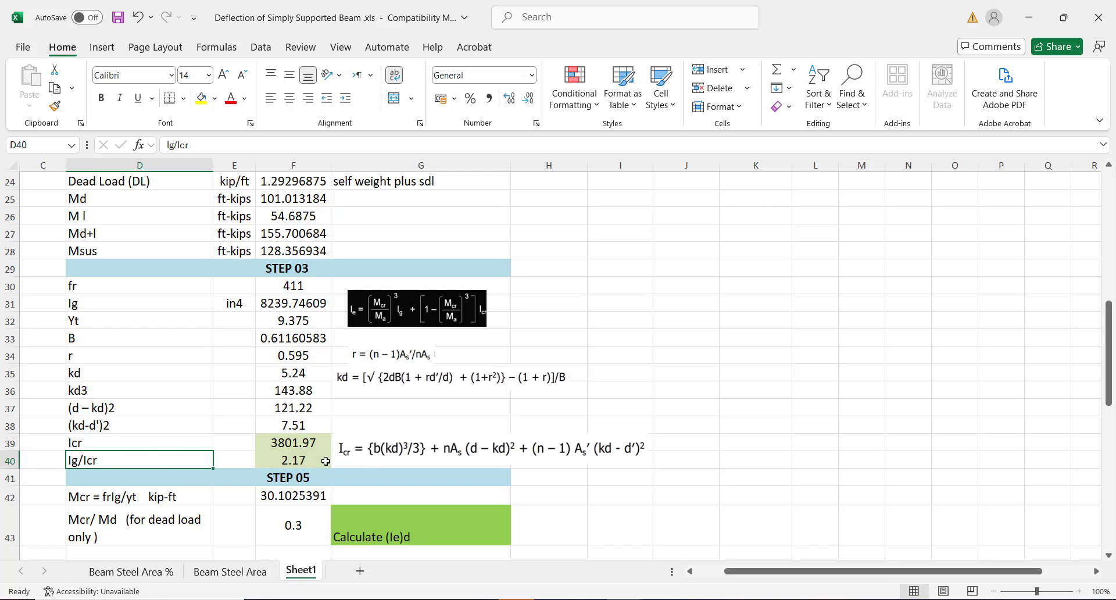
pyautogui.click(308, 458)
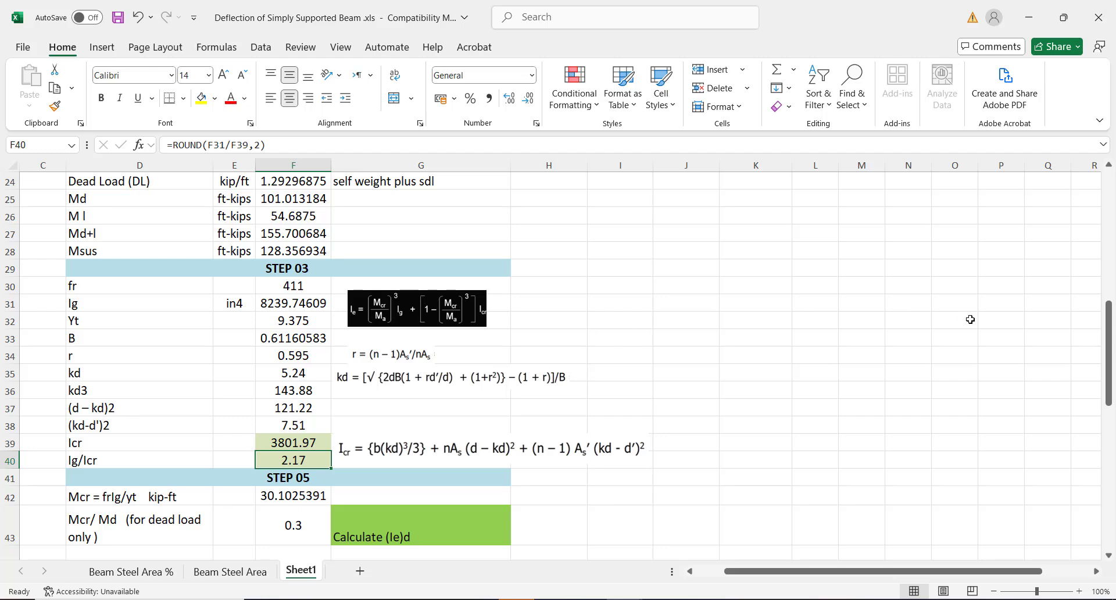
pyautogui.moveTo(1108, 313); pyautogui.dragTo(1106, 433)
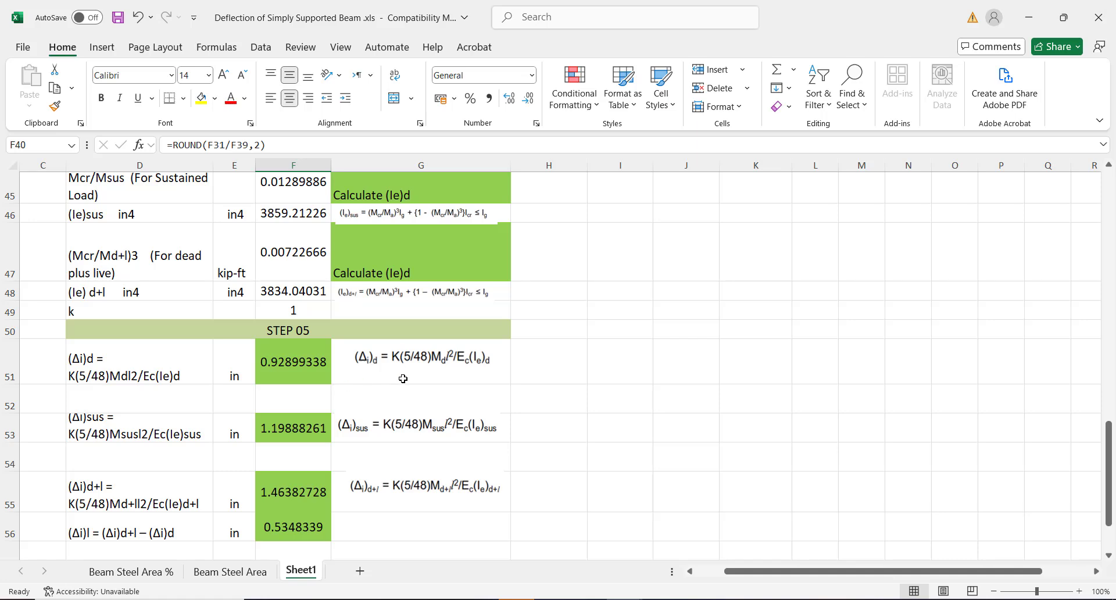
pyautogui.click(308, 367)
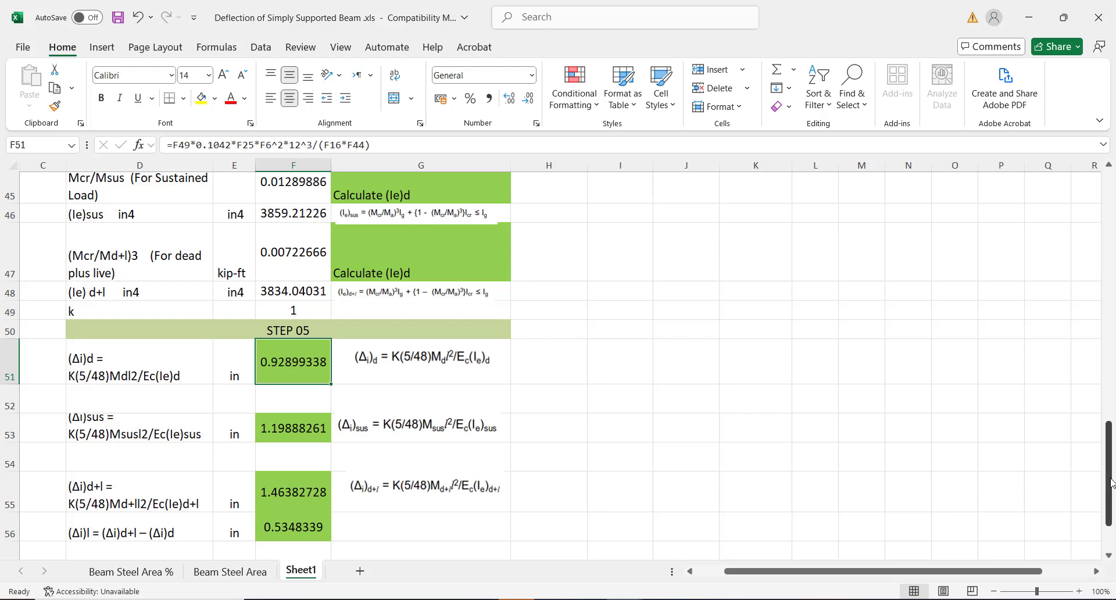
pyautogui.moveTo(1105, 452); pyautogui.dragTo(1092, 420)
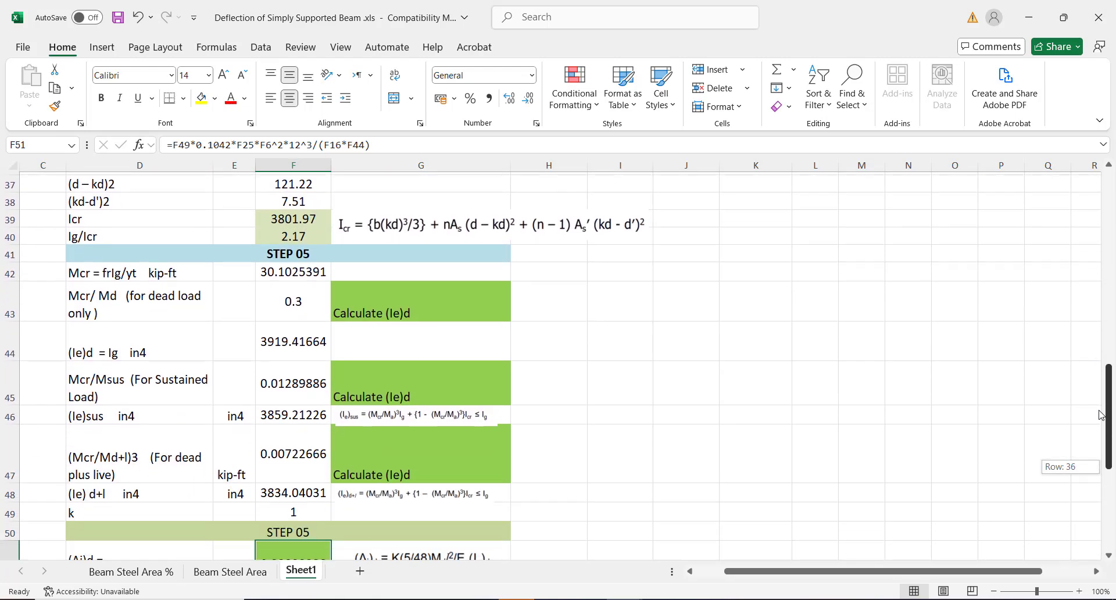
pyautogui.click(93, 270)
pyautogui.click(287, 272)
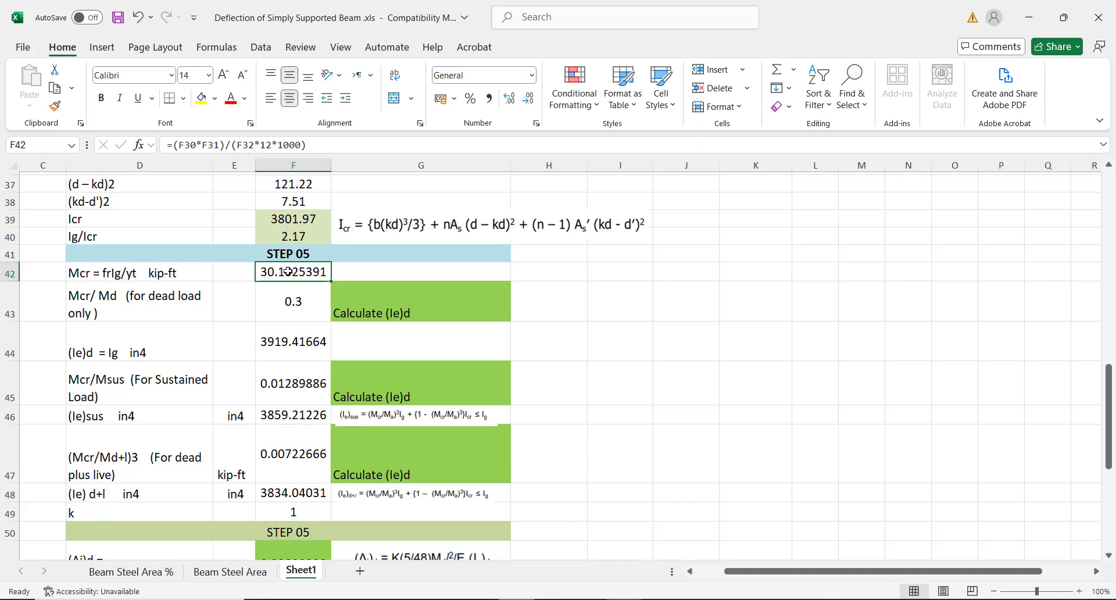
pyautogui.click(148, 300)
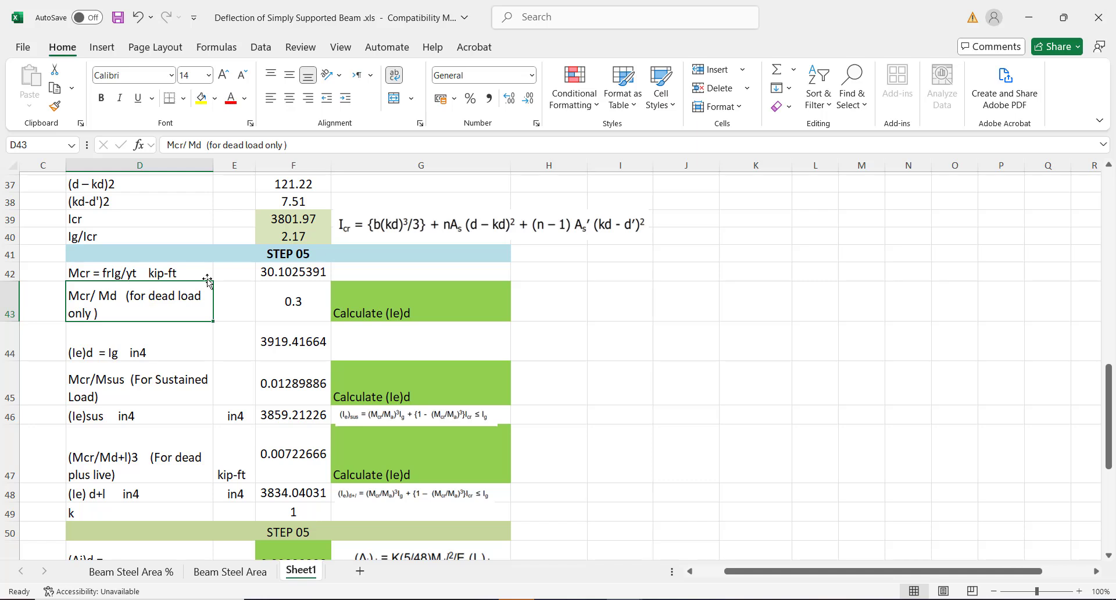
pyautogui.click(310, 306)
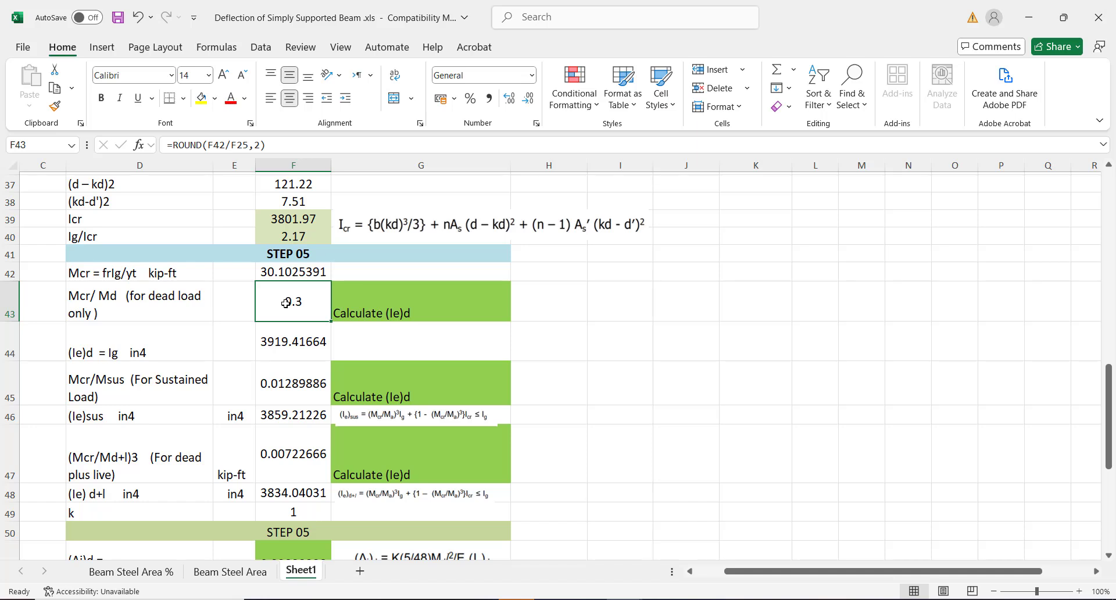
pyautogui.click(392, 307)
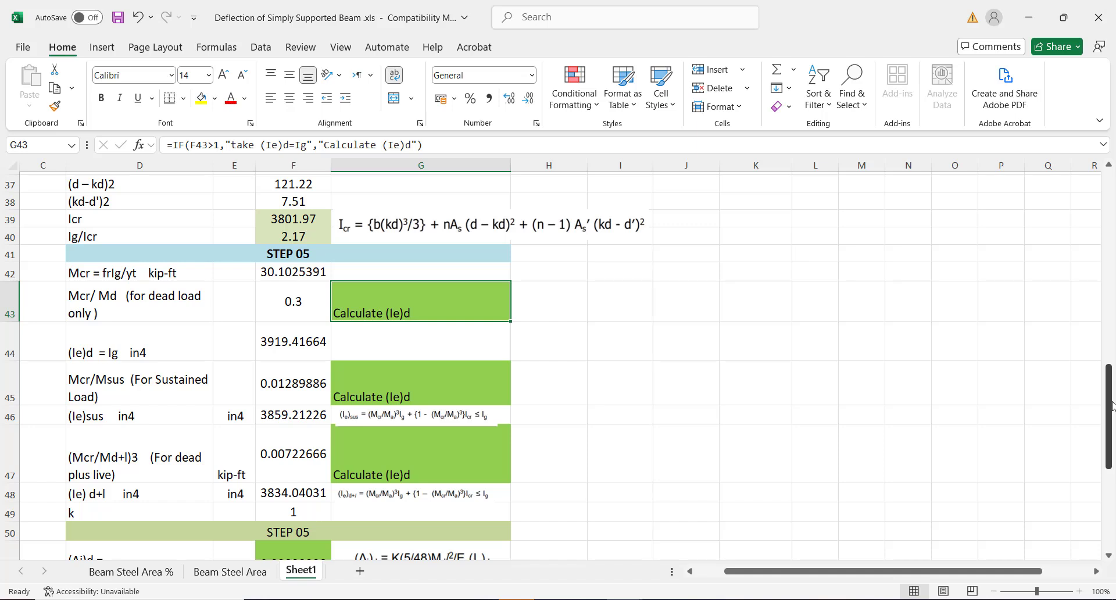
pyautogui.click(303, 304)
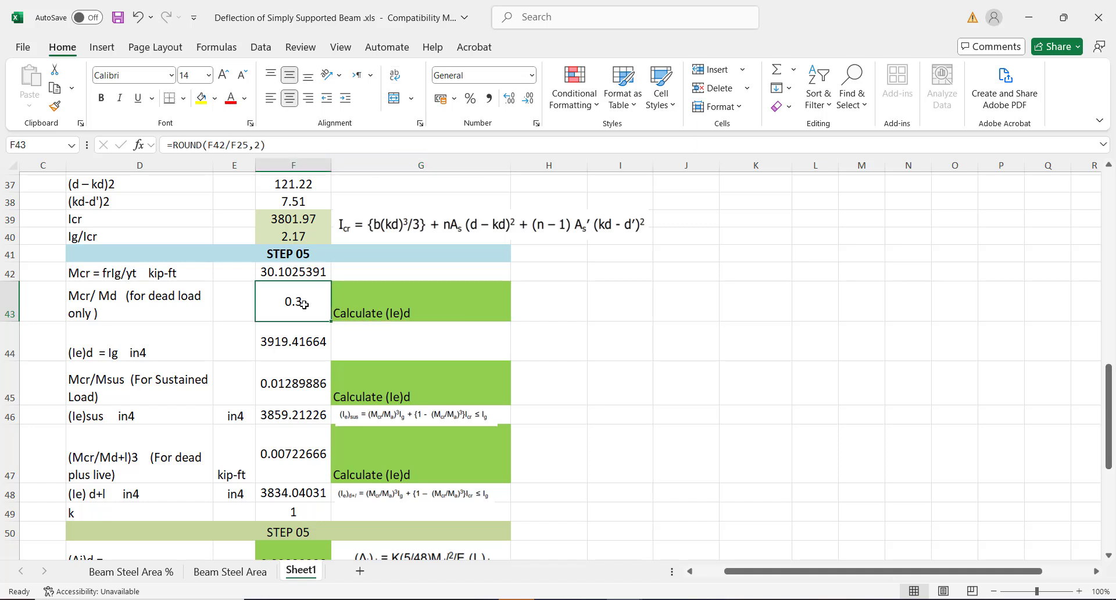
pyautogui.write('2')
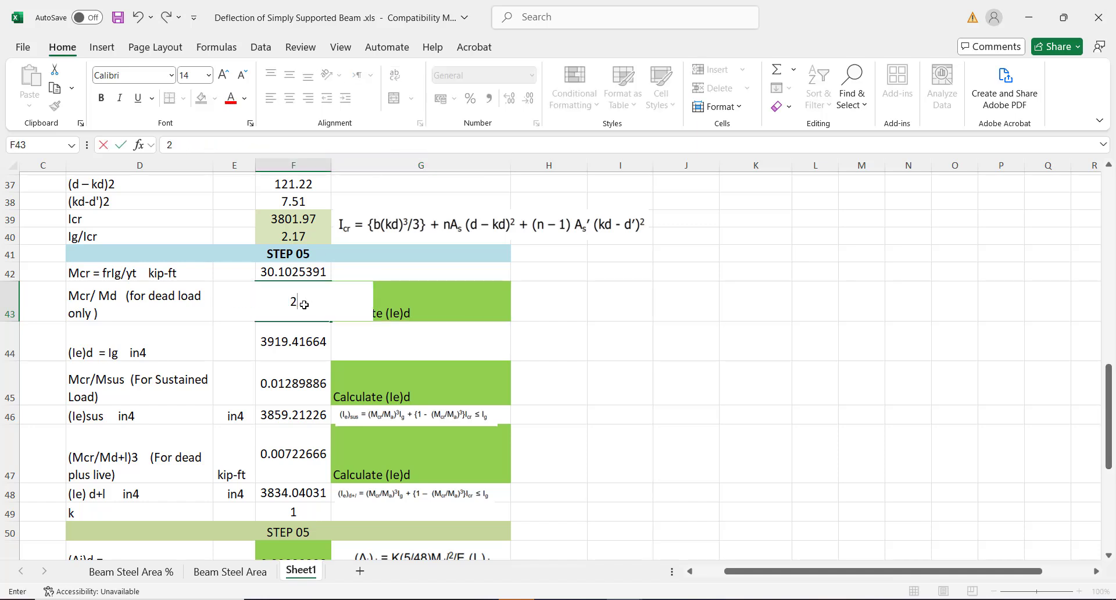
pyautogui.click(652, 319)
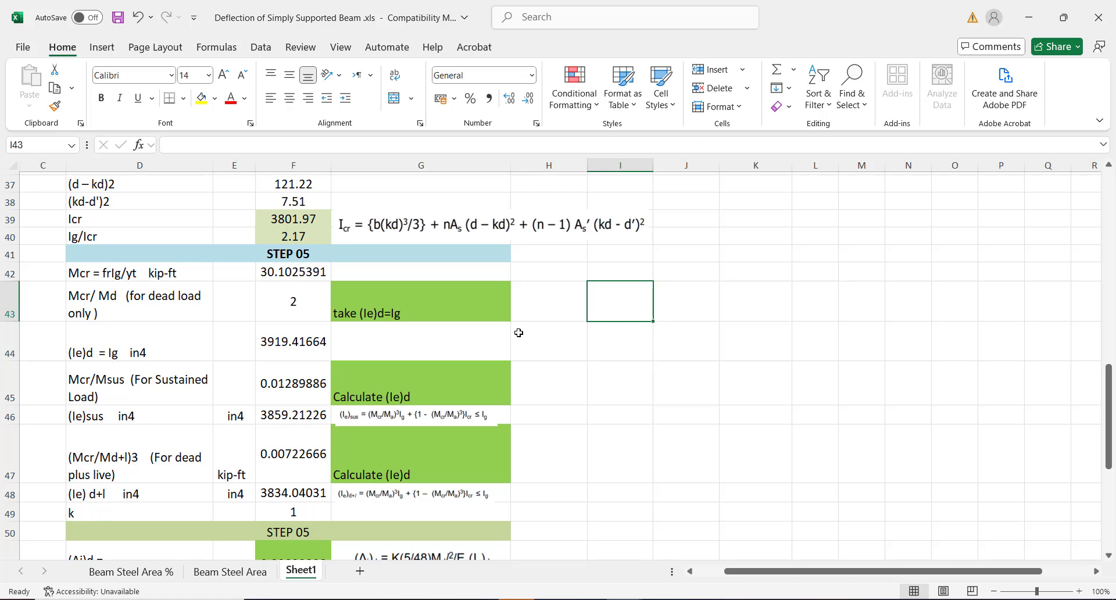
pyautogui.click(285, 346)
pyautogui.press('Down')
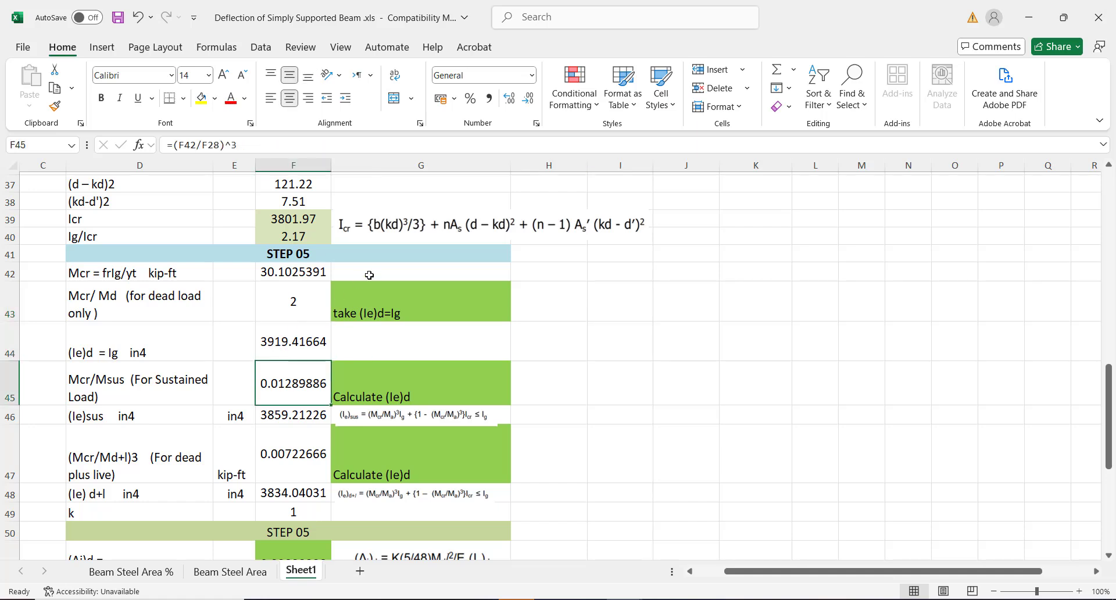
pyautogui.hotkey('ctrl', 'z')
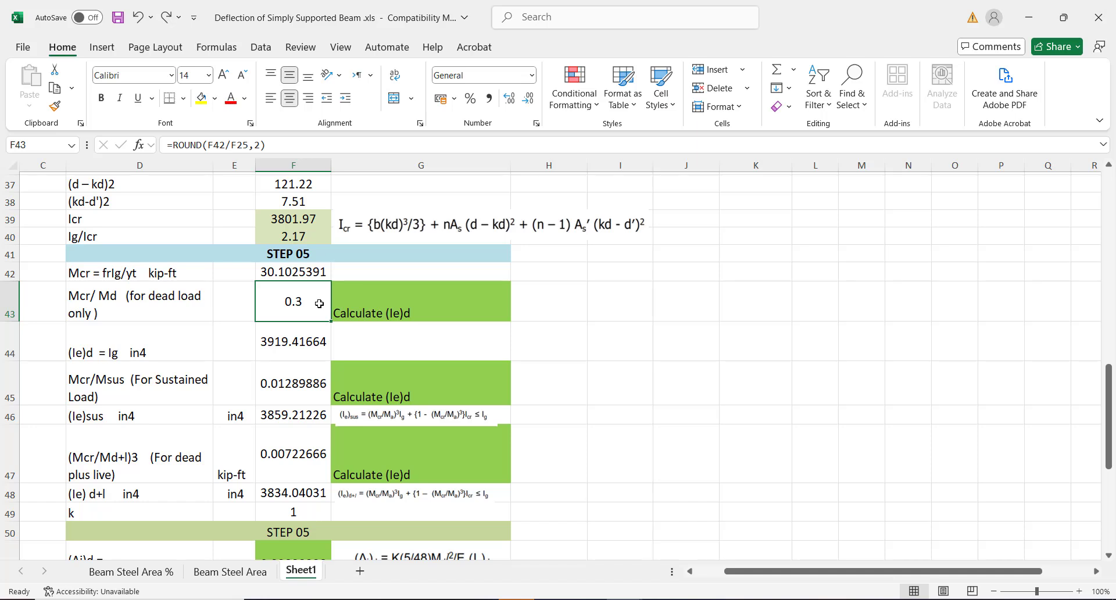
pyautogui.click(296, 341)
pyautogui.click(309, 302)
pyautogui.click(284, 348)
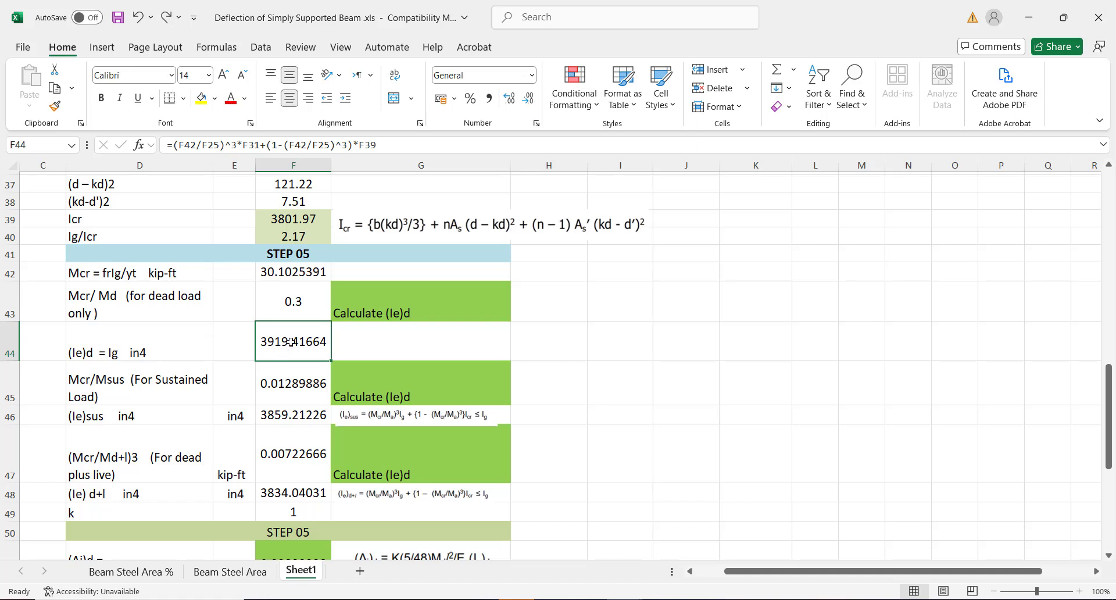
pyautogui.click(353, 345)
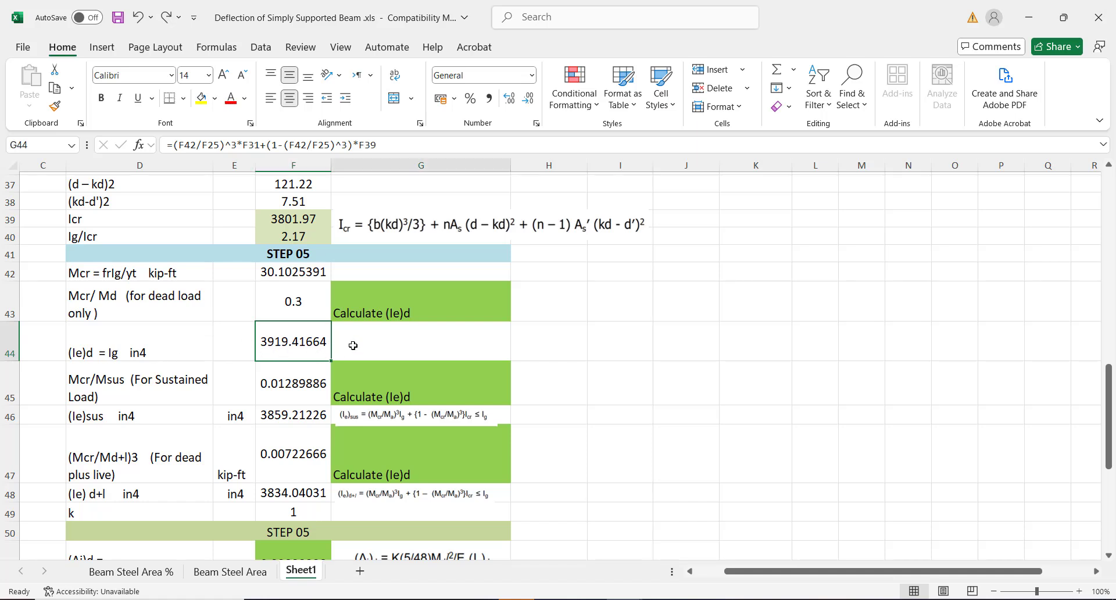
pyautogui.click(287, 383)
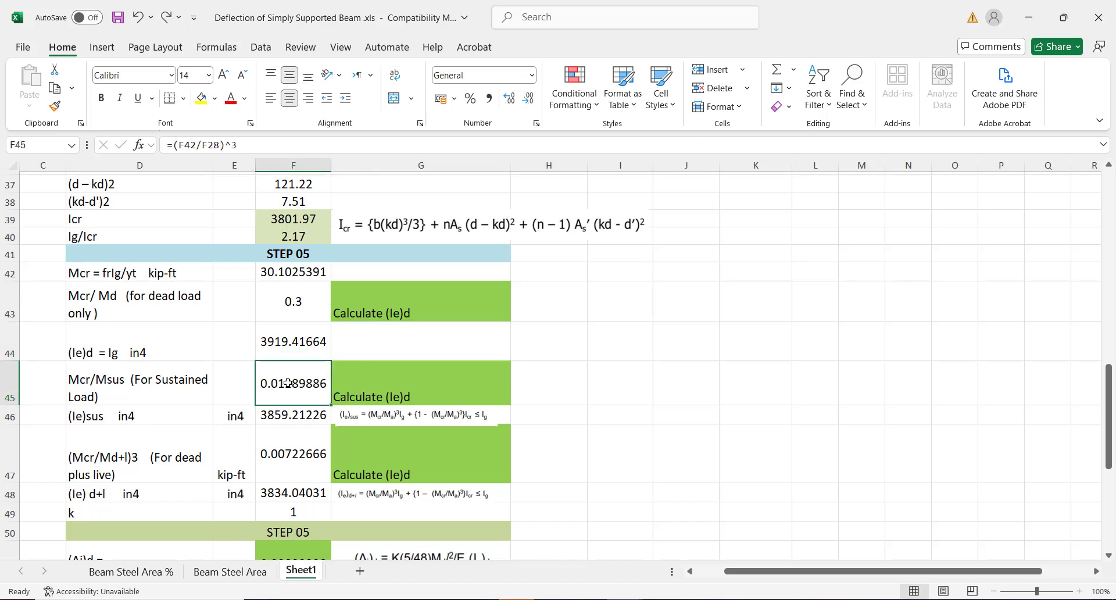
pyautogui.click(163, 401)
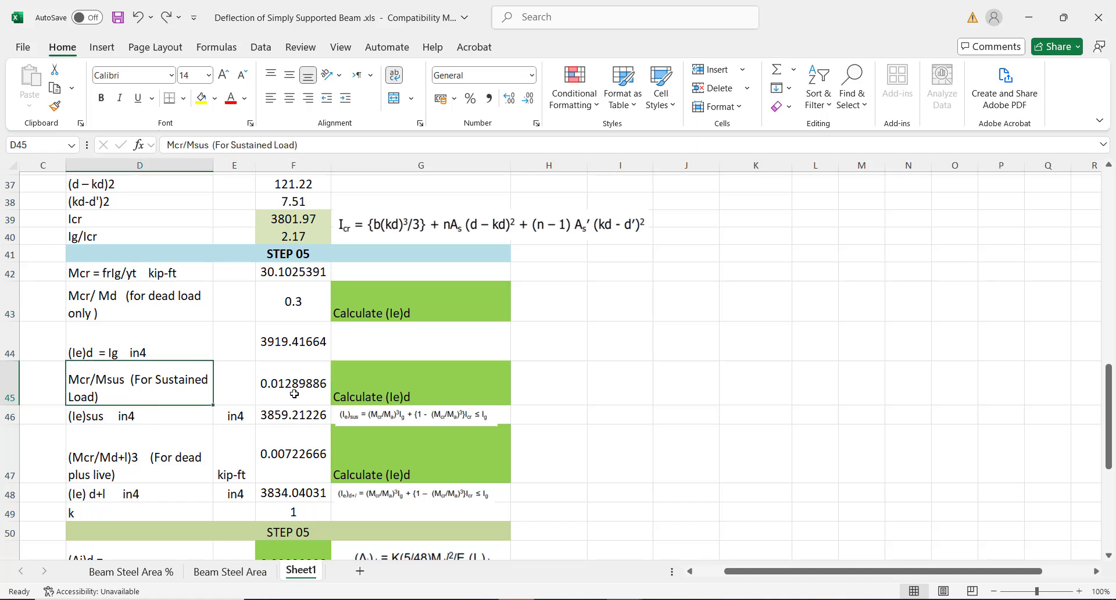
pyautogui.click(295, 394)
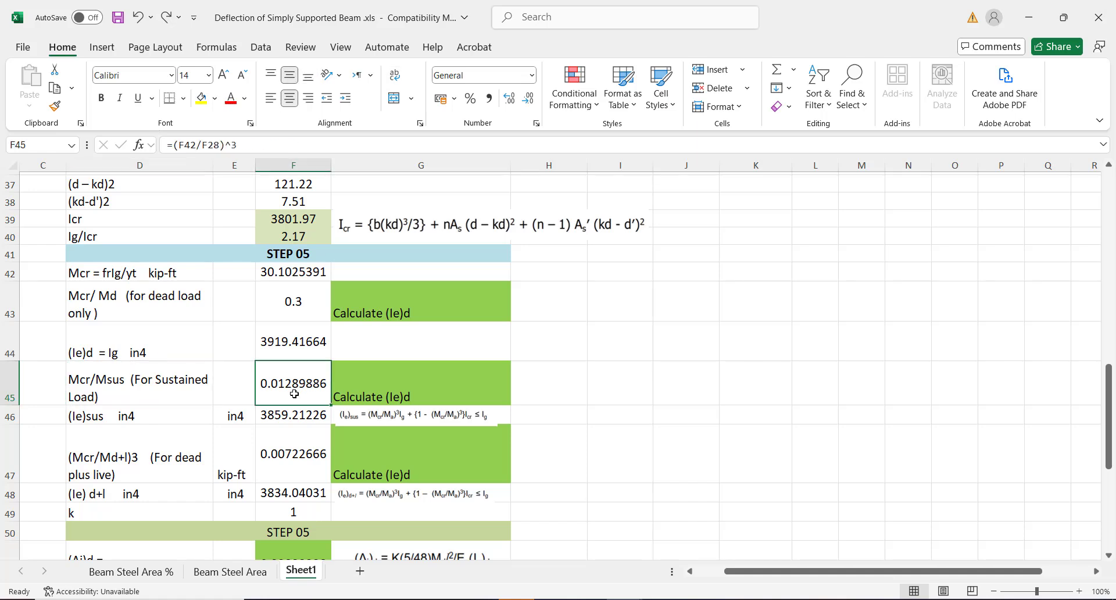
pyautogui.click(131, 412)
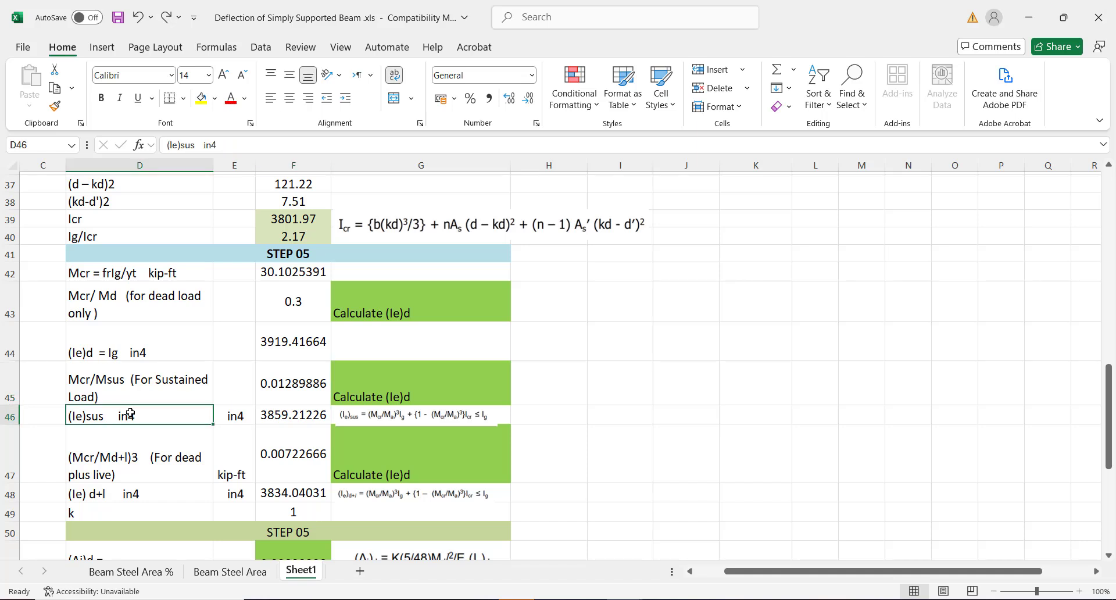
pyautogui.click(294, 414)
pyautogui.click(124, 475)
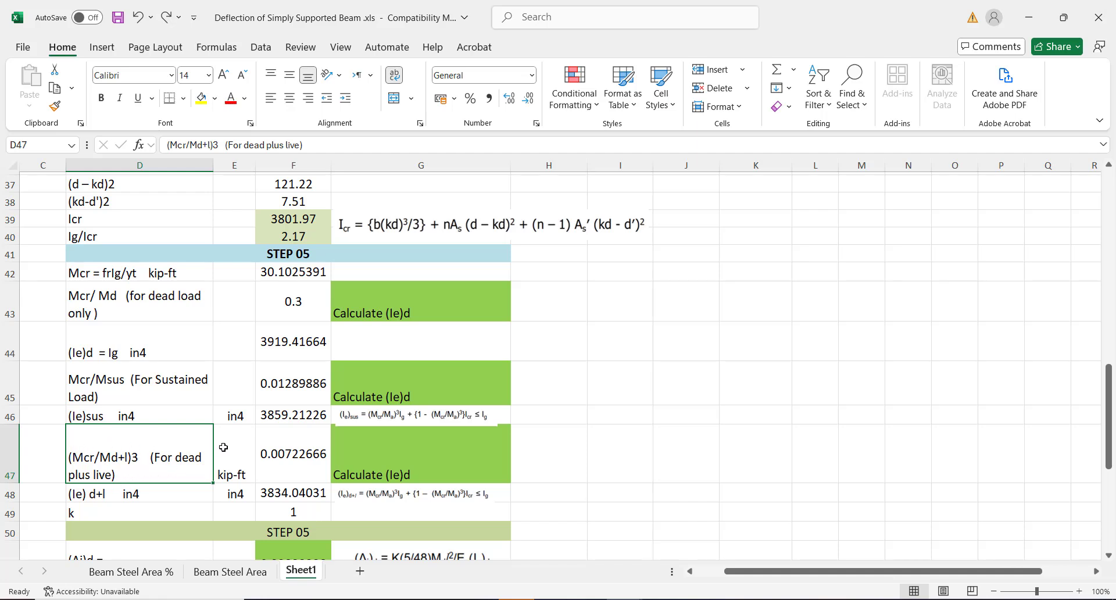
pyautogui.click(293, 464)
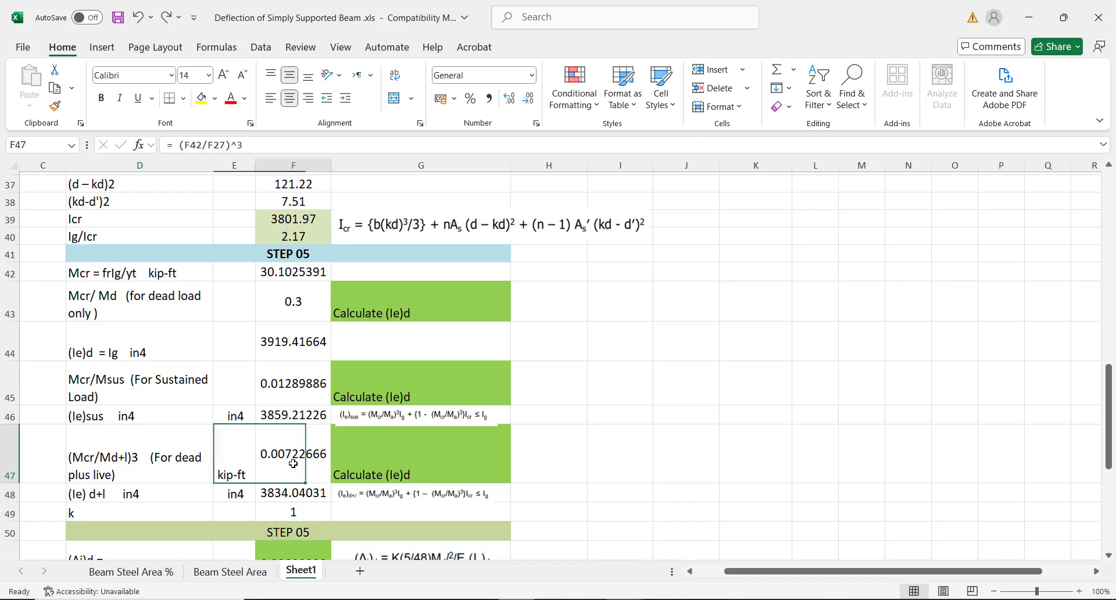
pyautogui.click(279, 493)
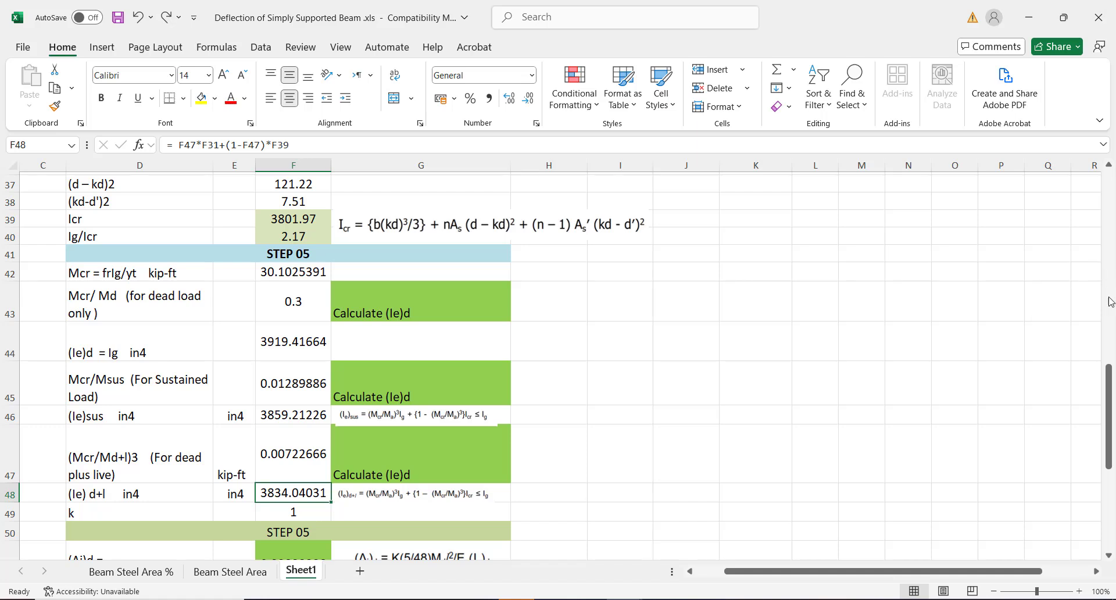
pyautogui.moveTo(1109, 390)
pyautogui.mouseDown()
pyautogui.moveTo(1110, 413)
pyautogui.moveTo(1108, 401)
pyautogui.mouseUp()
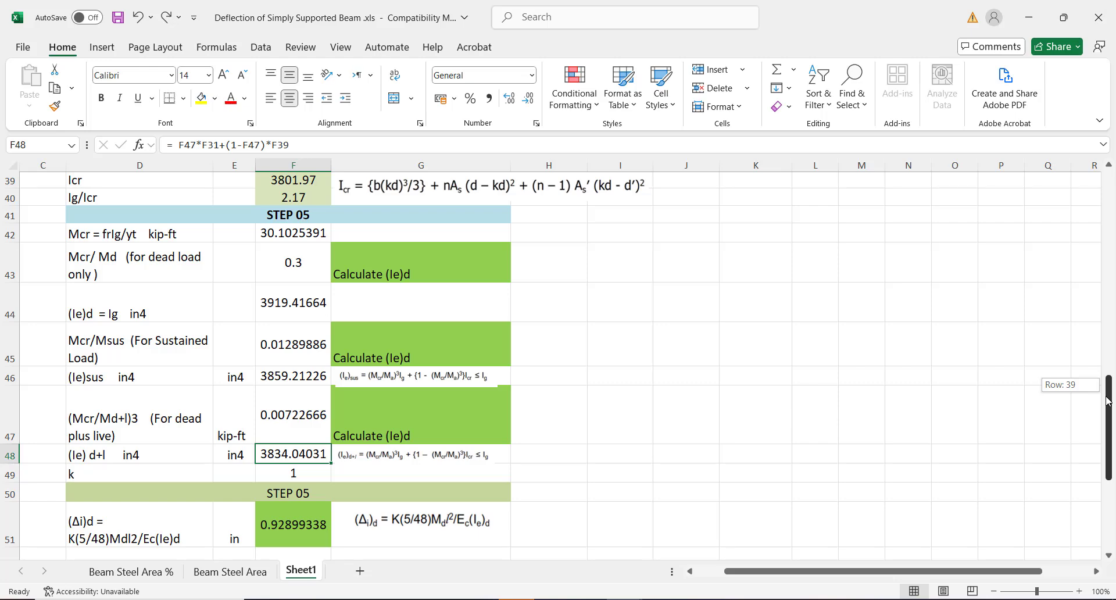
pyautogui.moveTo(1108, 401); pyautogui.dragTo(1105, 458)
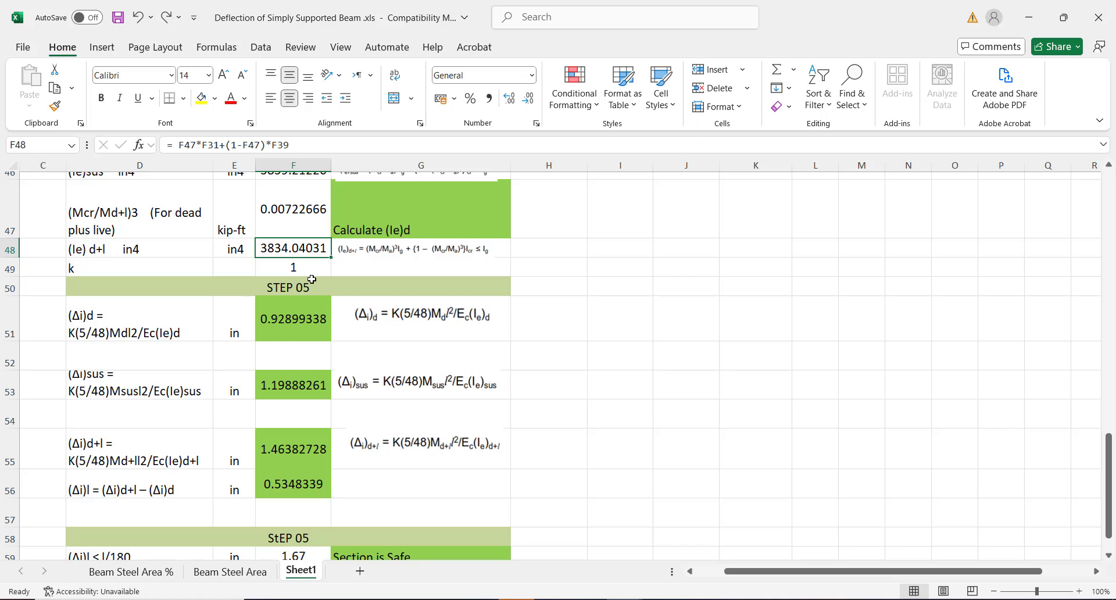
pyautogui.click(133, 318)
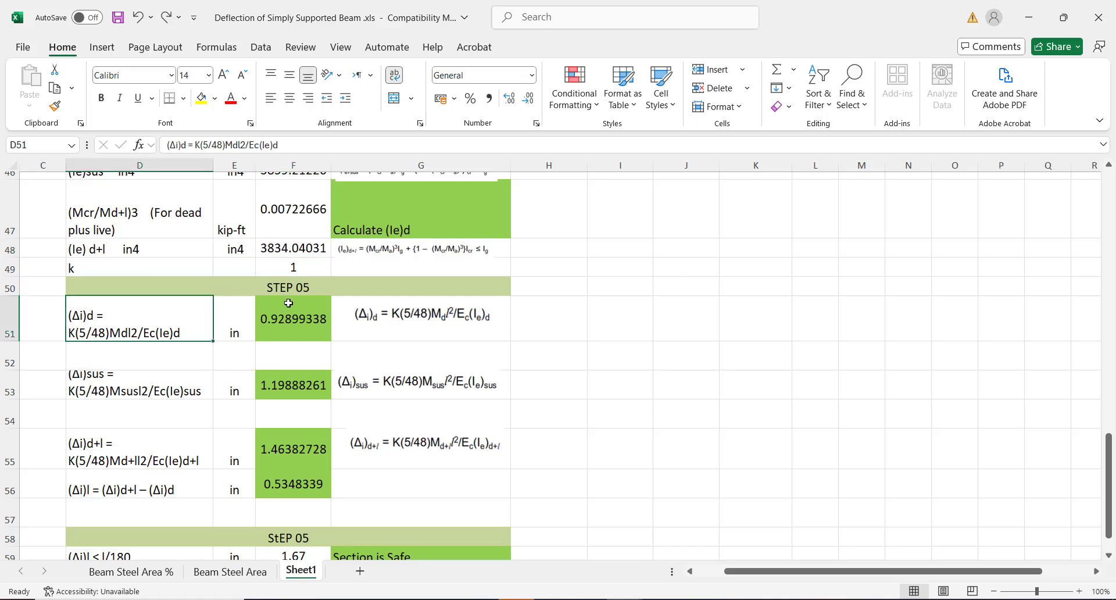
pyautogui.click(321, 312)
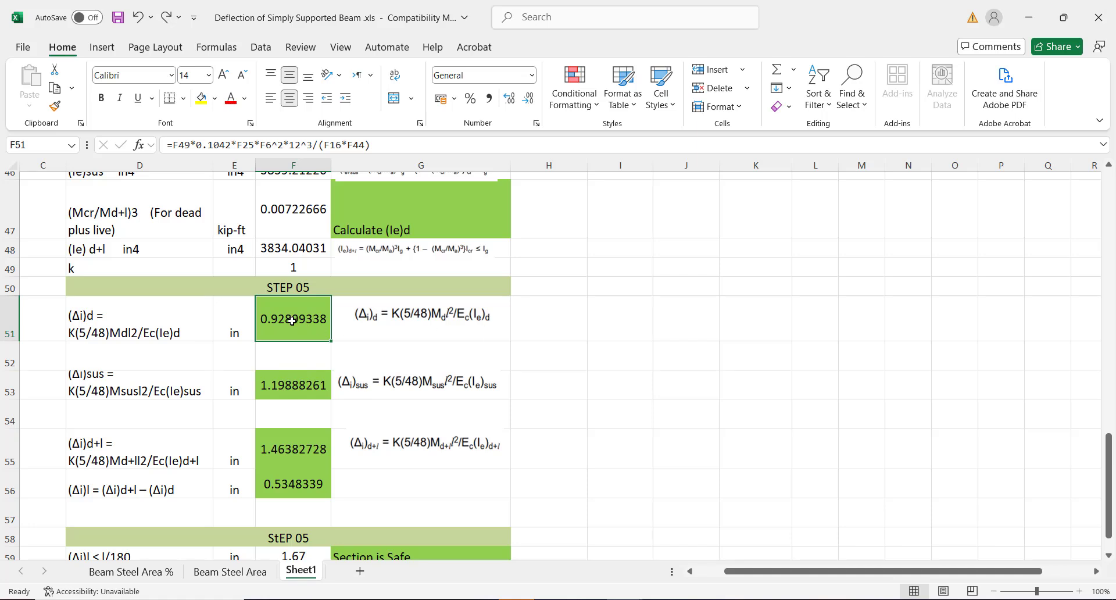
pyautogui.click(153, 324)
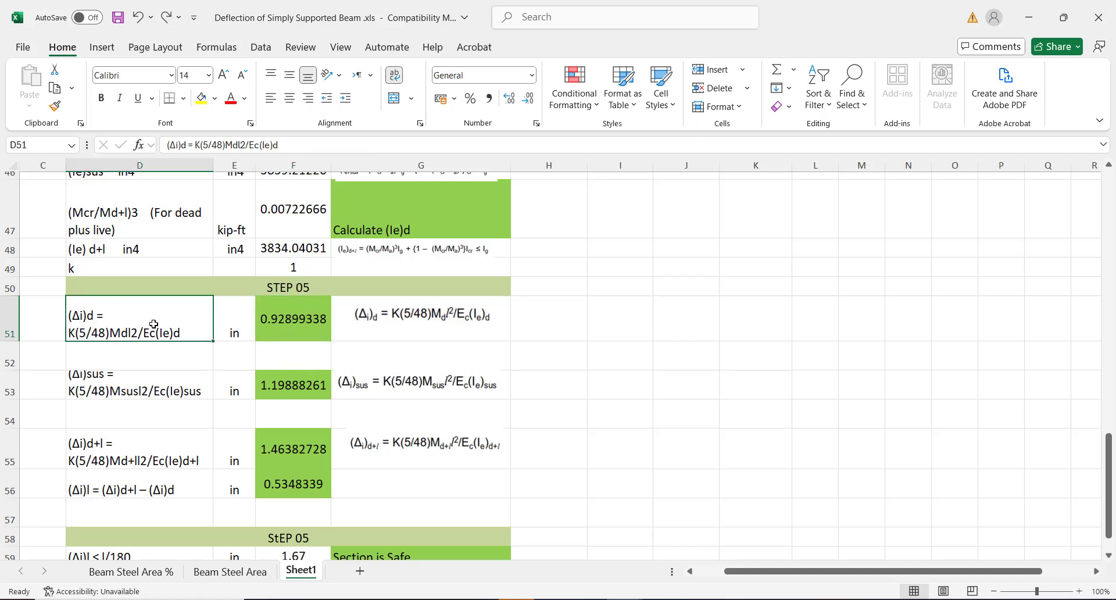
pyautogui.click(291, 319)
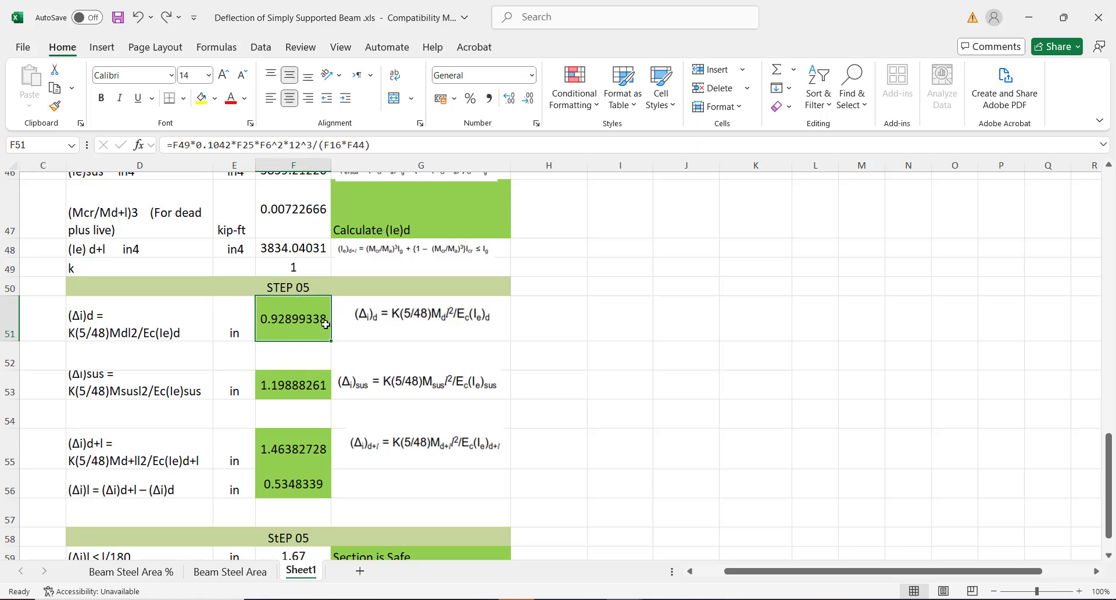
pyautogui.click(147, 387)
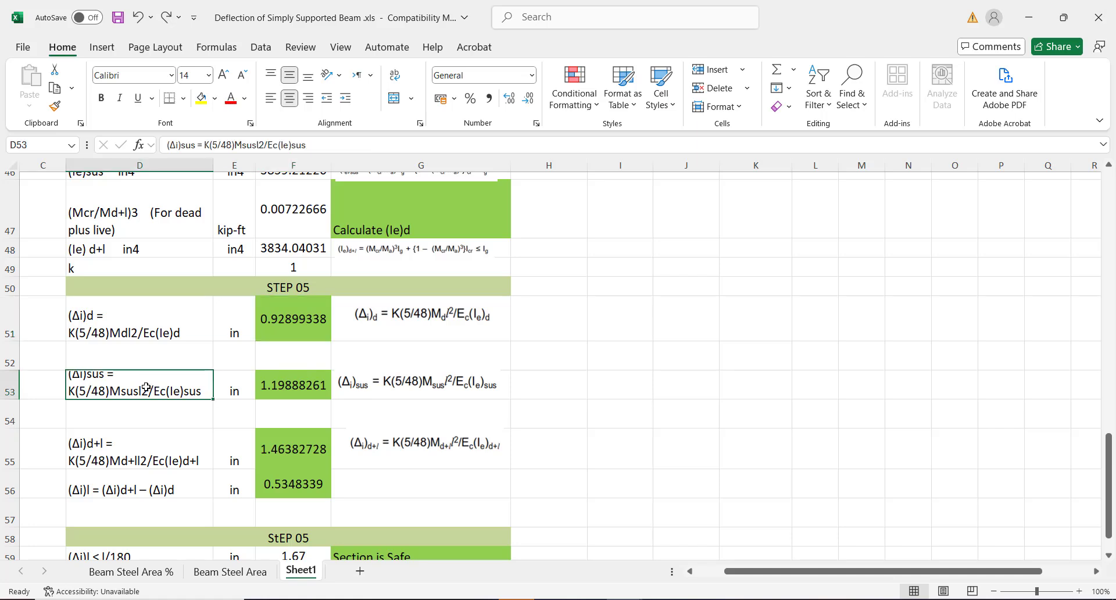
pyautogui.click(283, 387)
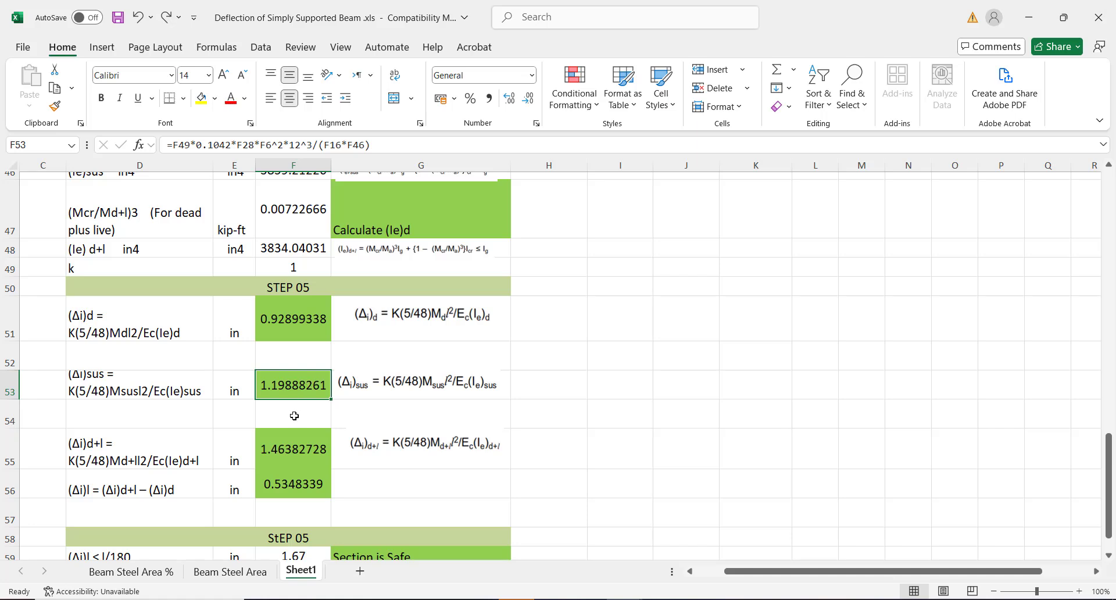
pyautogui.click(271, 443)
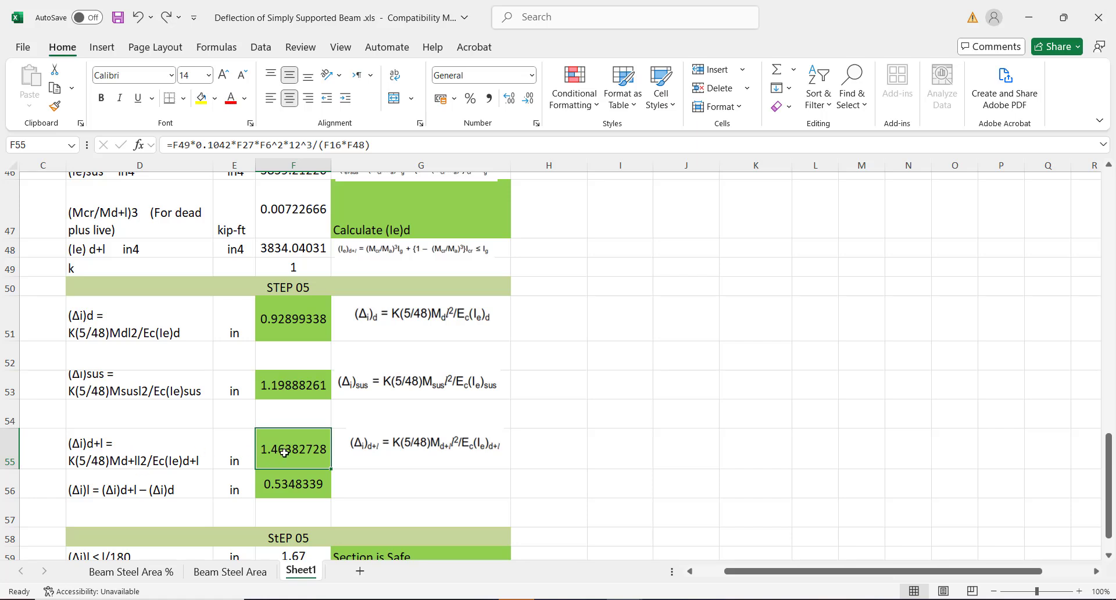
pyautogui.moveTo(1110, 482); pyautogui.dragTo(1112, 493)
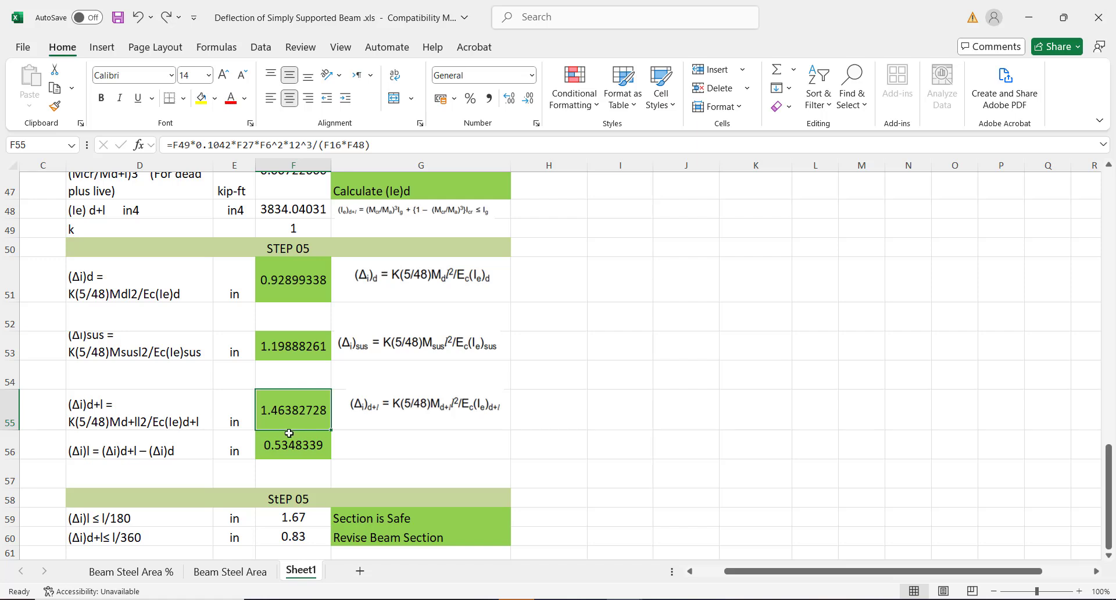
pyautogui.click(266, 443)
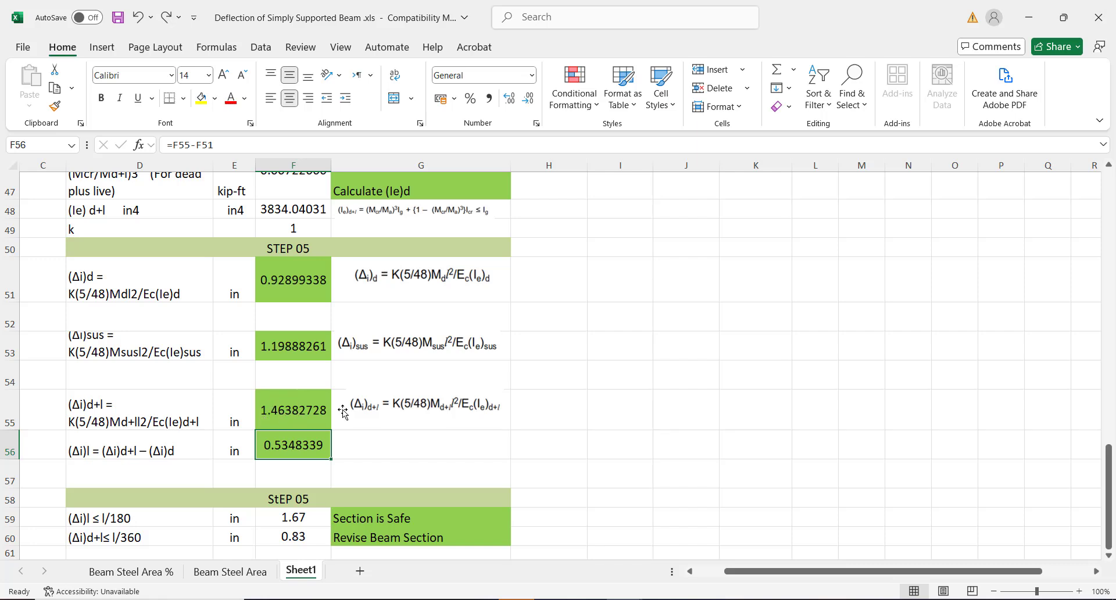
pyautogui.click(296, 412)
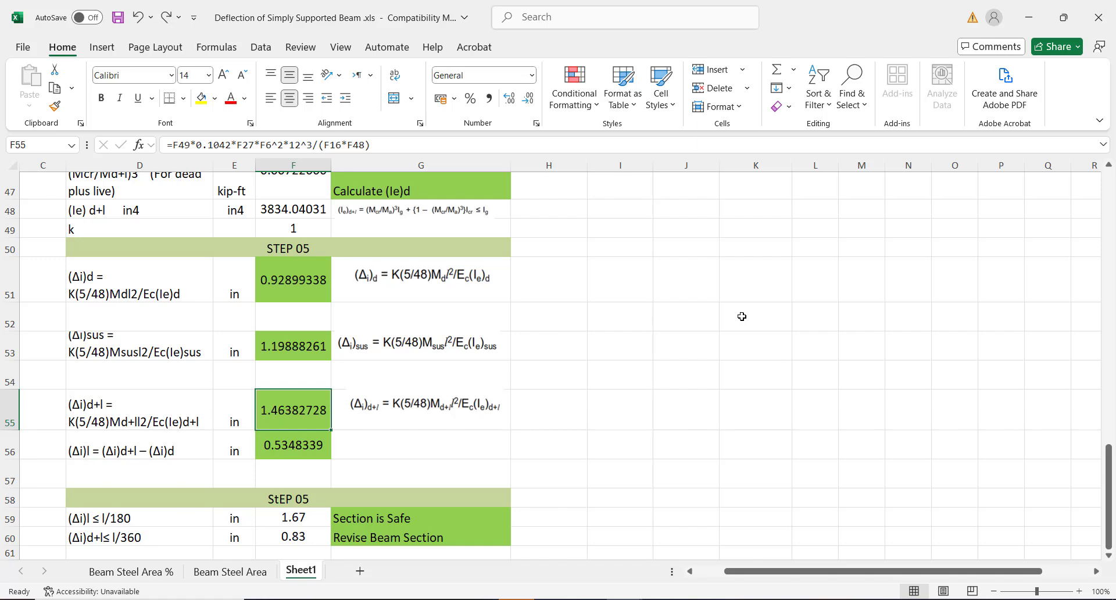
pyautogui.moveTo(1107, 451); pyautogui.dragTo(1107, 473)
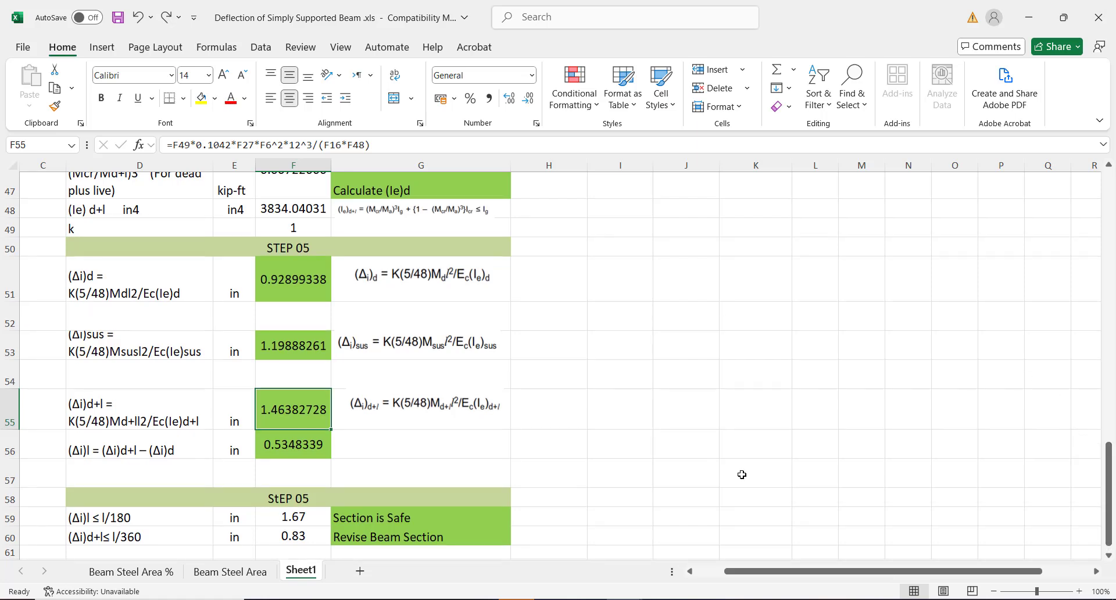
pyautogui.click(570, 474)
pyautogui.press('Down')
pyautogui.press('Down')
pyautogui.press('Down')
pyautogui.press('Down')
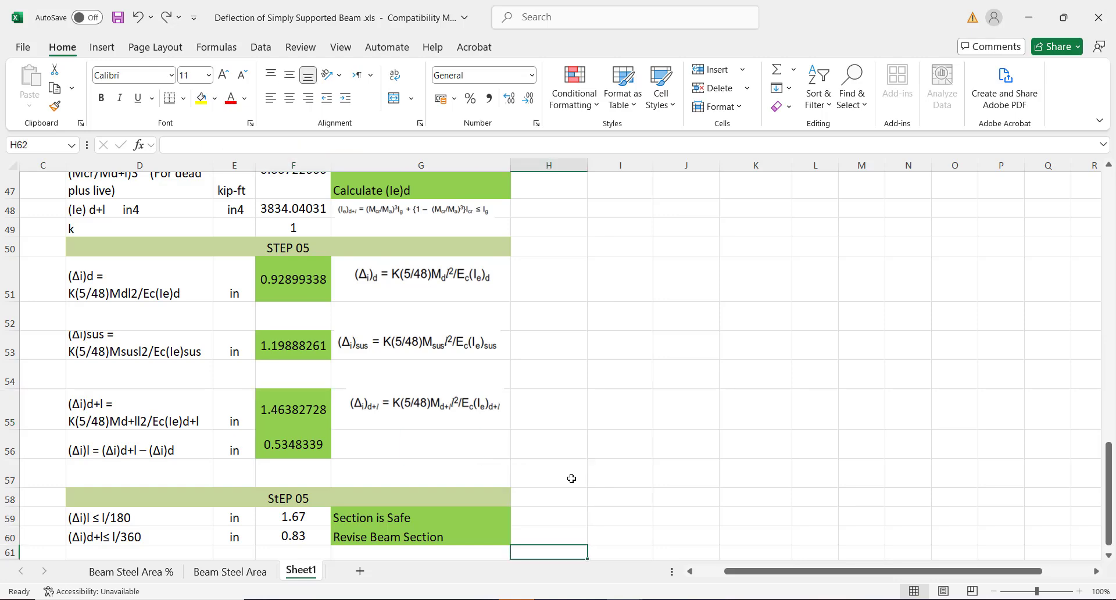
pyautogui.press('Down')
pyautogui.press('Down')
pyautogui.press('Down')
pyautogui.press('Down')
pyautogui.press('Down')
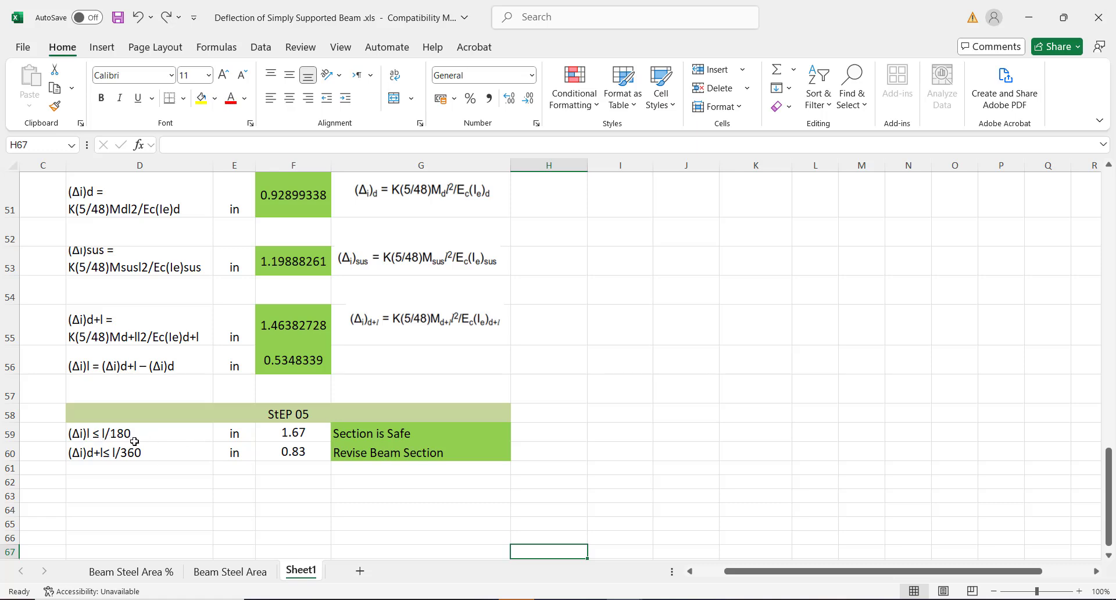
pyautogui.click(291, 433)
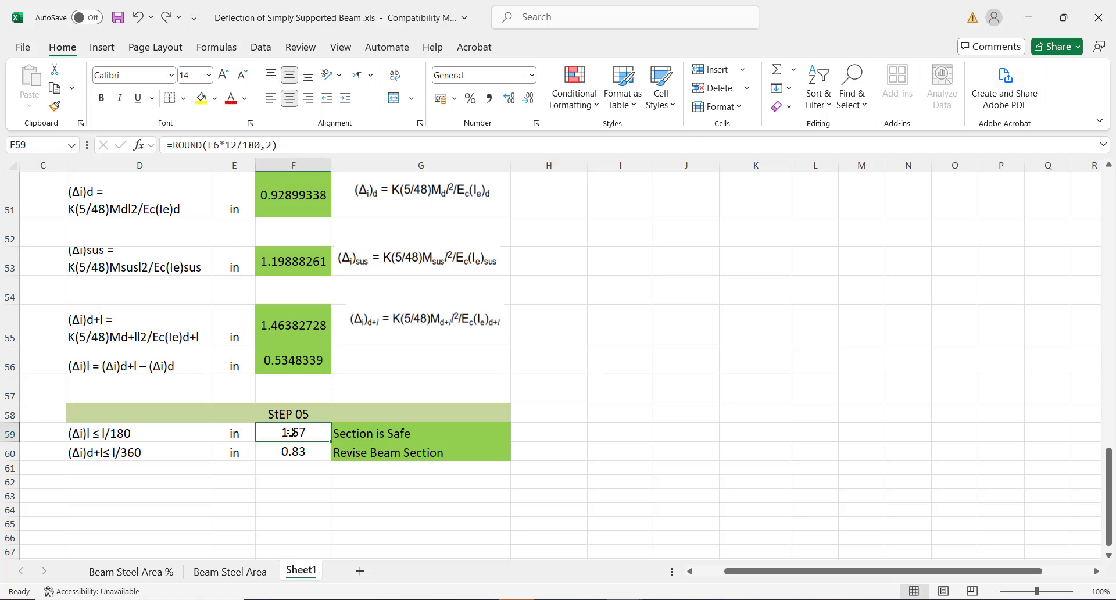
pyautogui.click(359, 433)
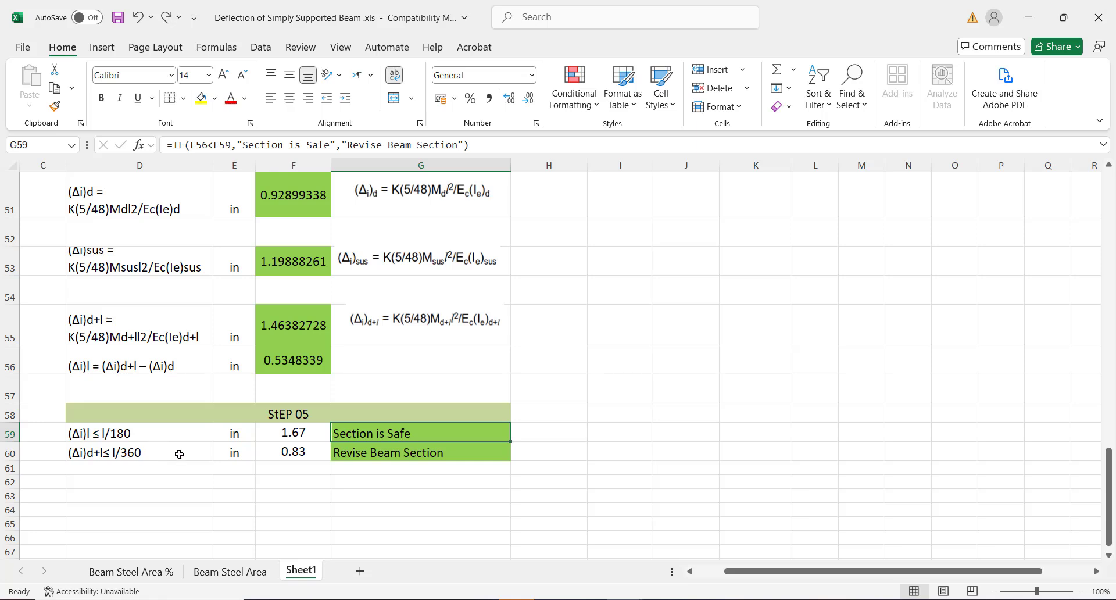
pyautogui.click(284, 455)
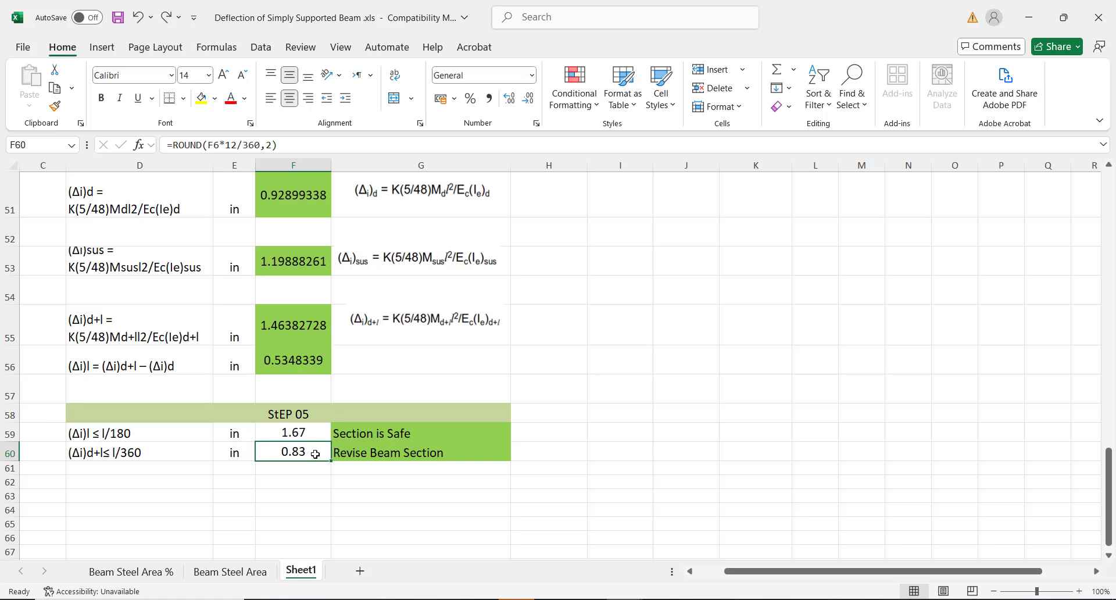
pyautogui.click(393, 452)
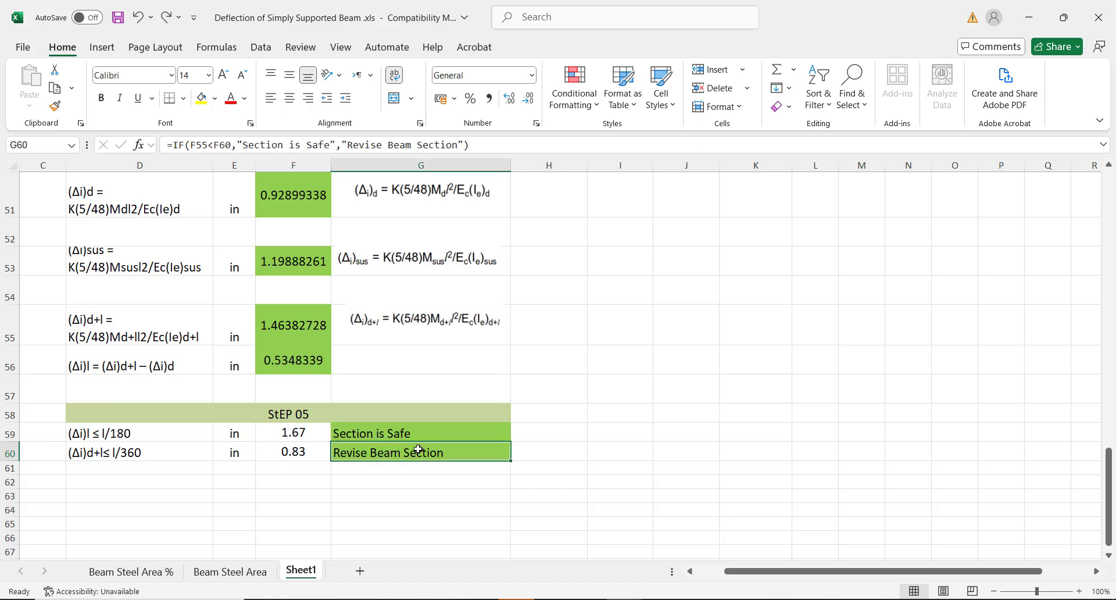
pyautogui.click(353, 433)
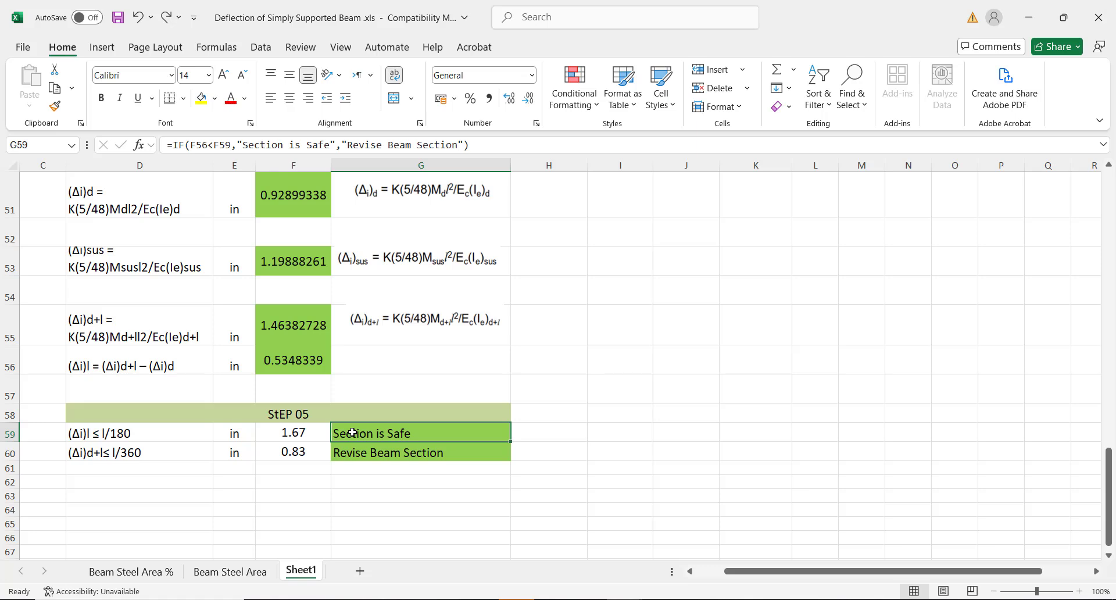
pyautogui.click(285, 452)
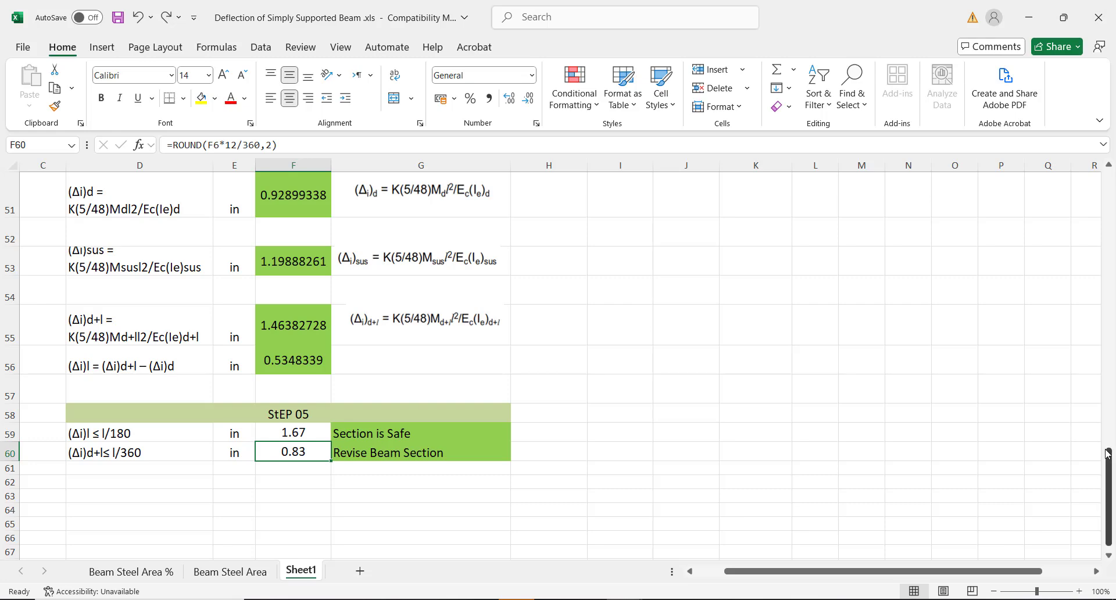
# Change the super dead load in F5 to 500 lb/ft and scroll down to the deflections
pyautogui.moveTo(1108, 459); pyautogui.dragTo(1110, 167)
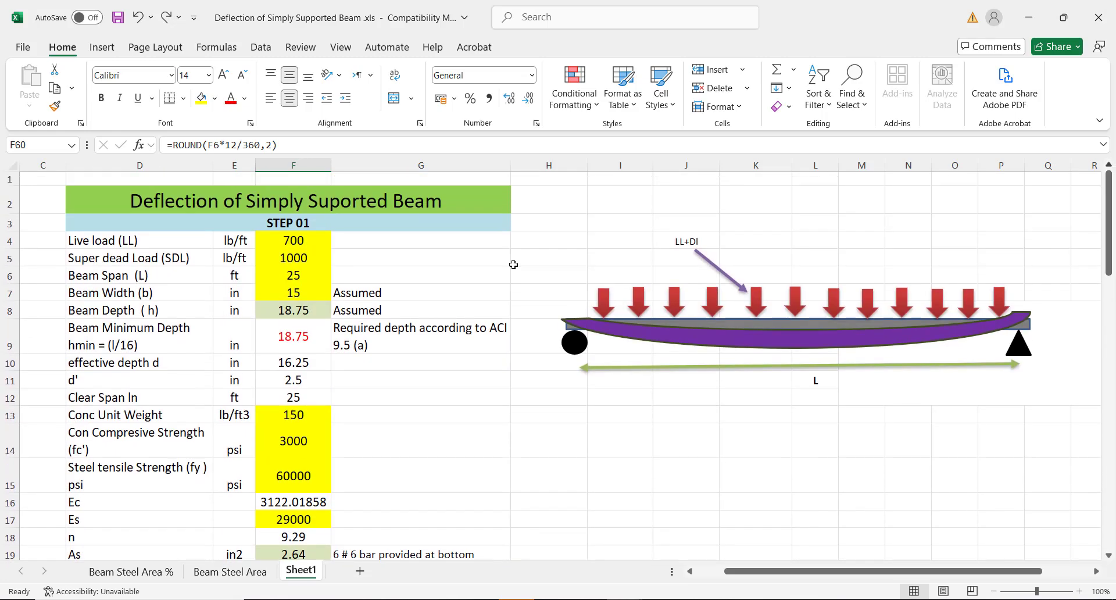
pyautogui.click(301, 336)
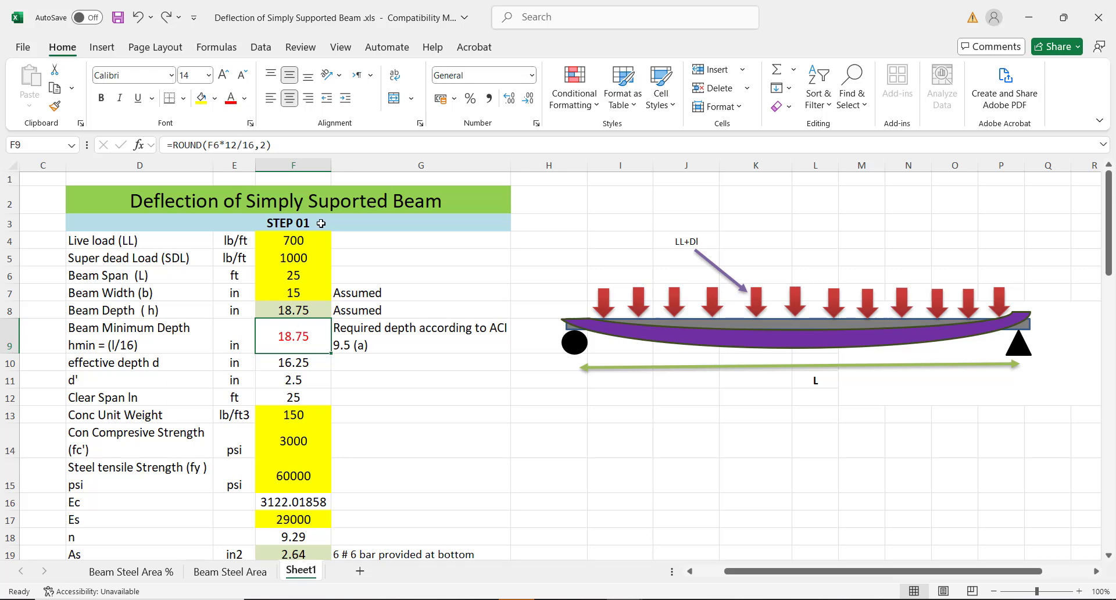
pyautogui.click(302, 255)
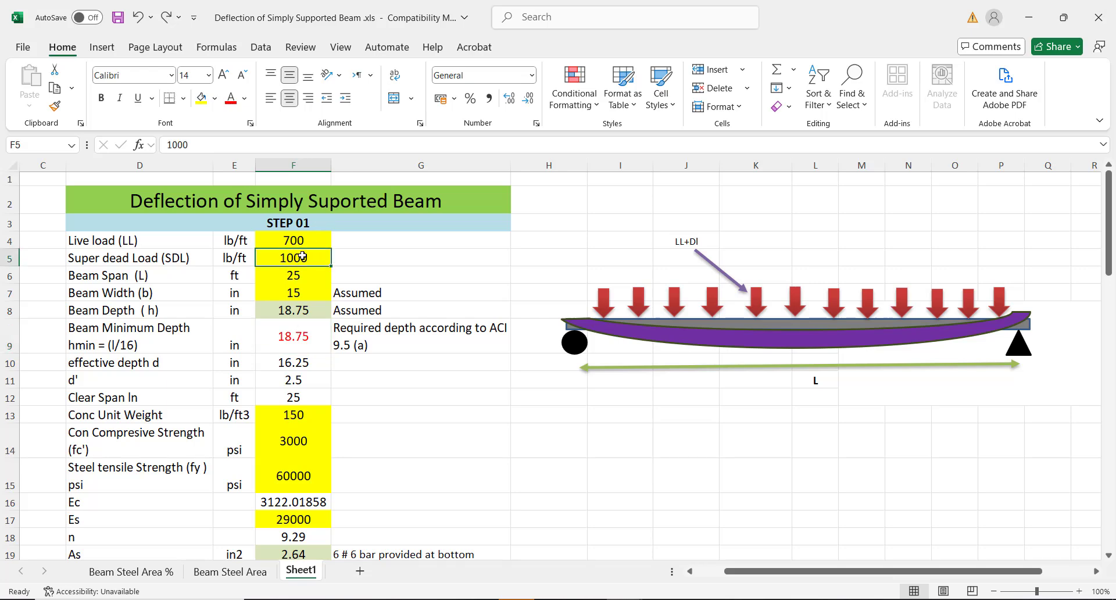
pyautogui.write('5')
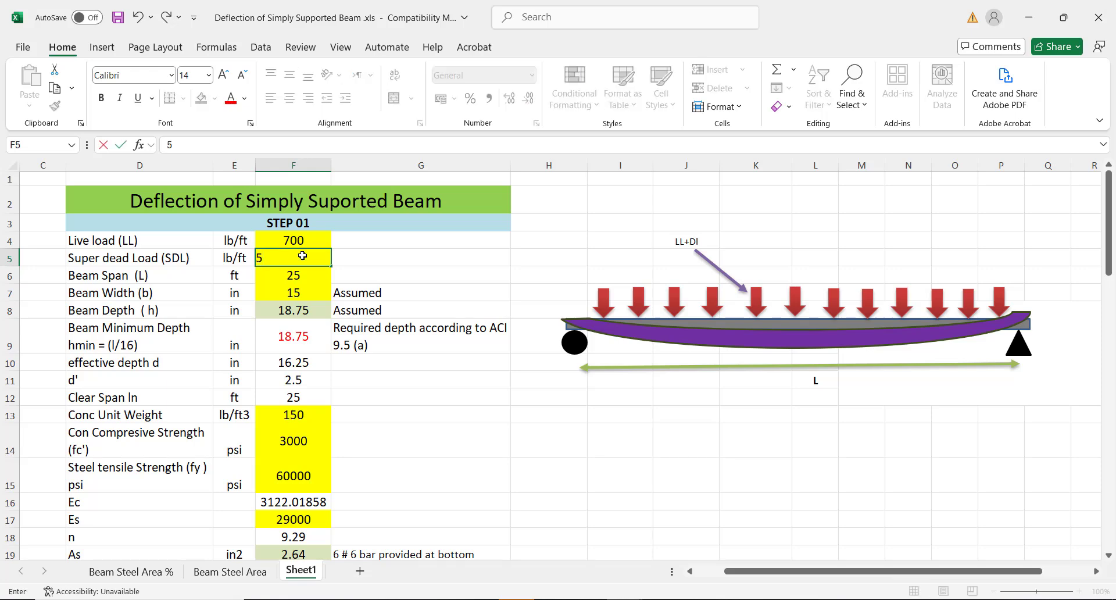
pyautogui.write('00')
pyautogui.click(465, 237)
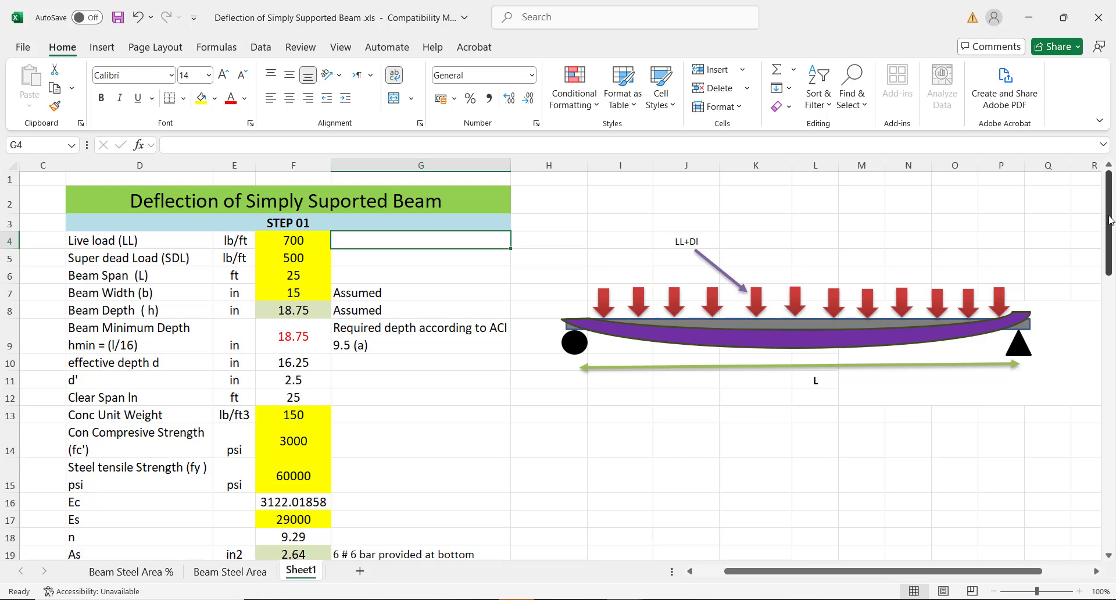
pyautogui.moveTo(1108, 220); pyautogui.dragTo(1066, 497)
# Check the updated dead-plus-live deflection, then scroll up to the Step 01 input table
pyautogui.click(1066, 503)
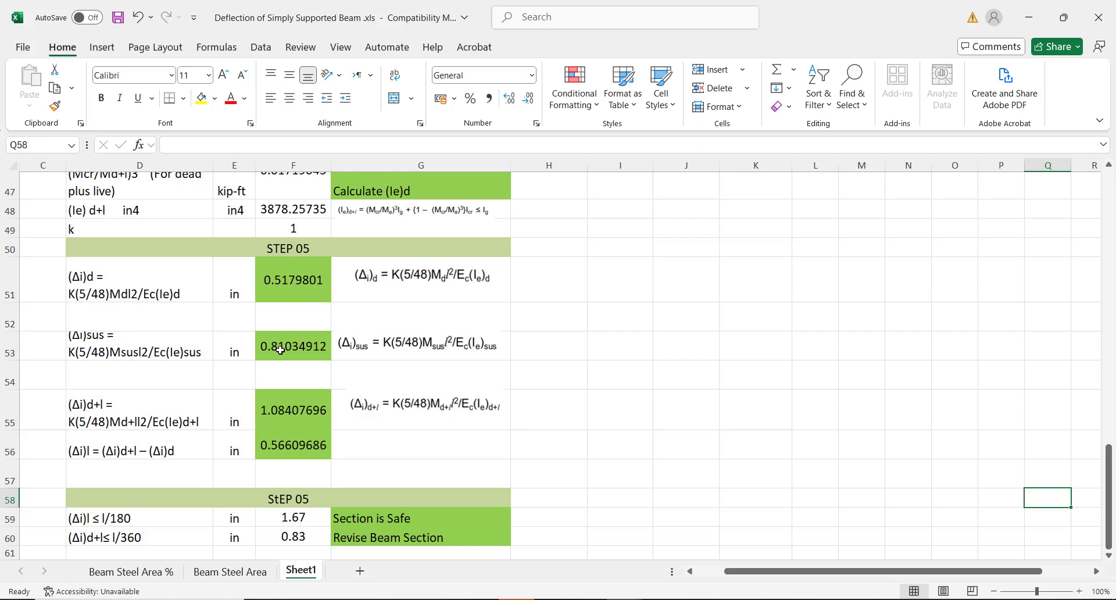
pyautogui.click(275, 409)
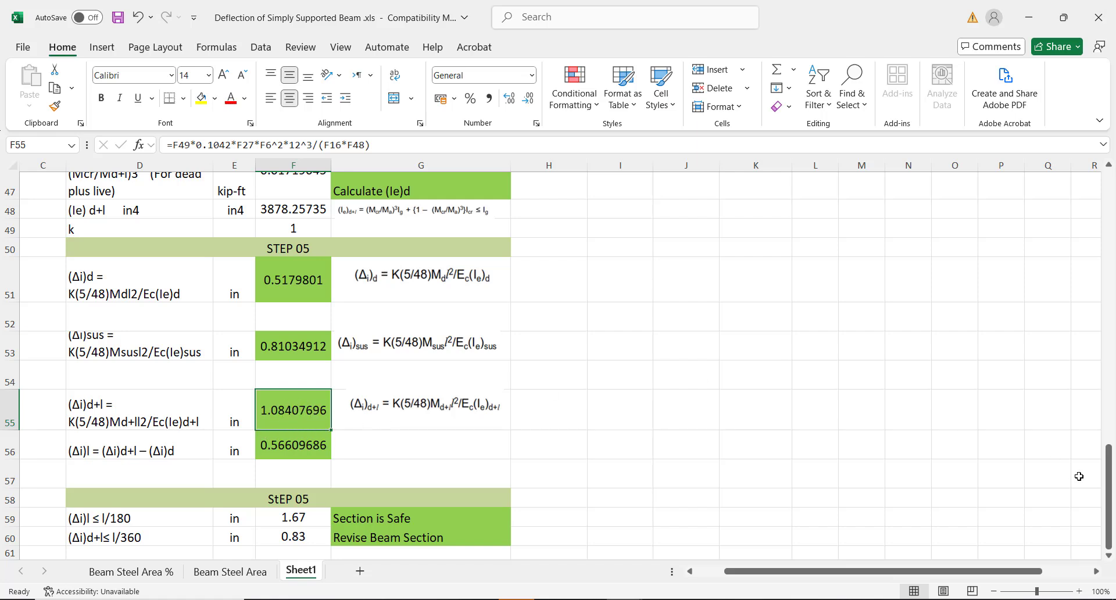
pyautogui.moveTo(1108, 475); pyautogui.dragTo(1098, 187)
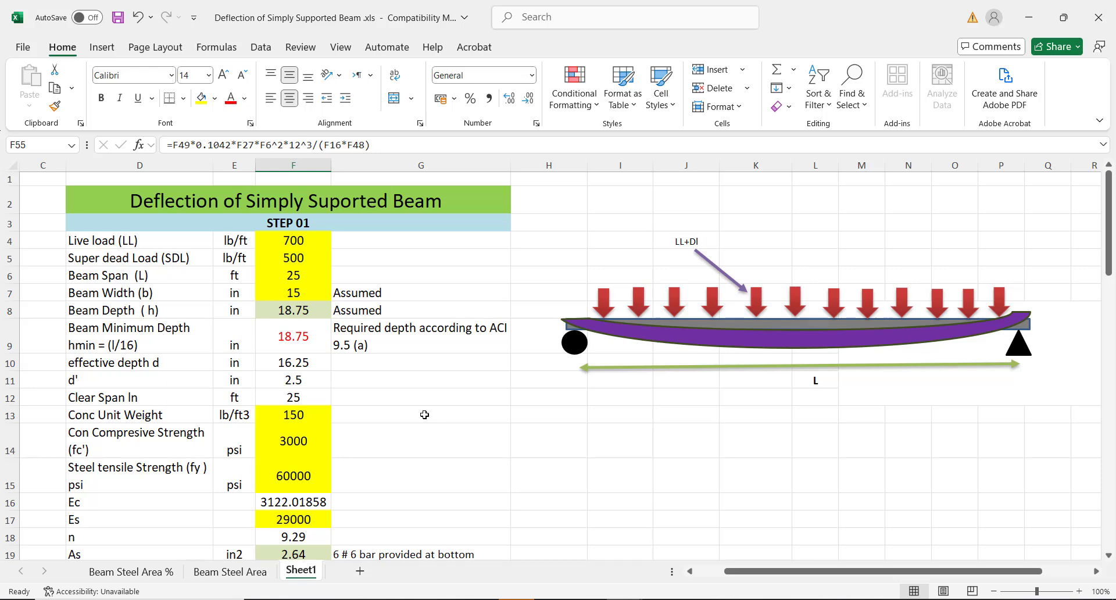
# Change the beam depth in F8 to 20 in
pyautogui.click(288, 313)
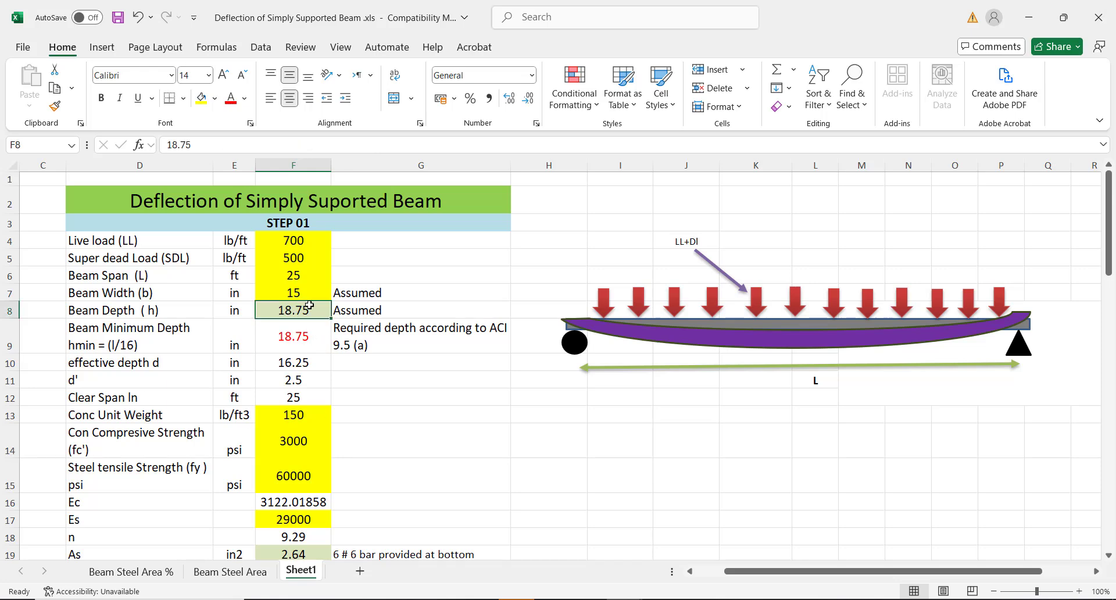
pyautogui.click(296, 341)
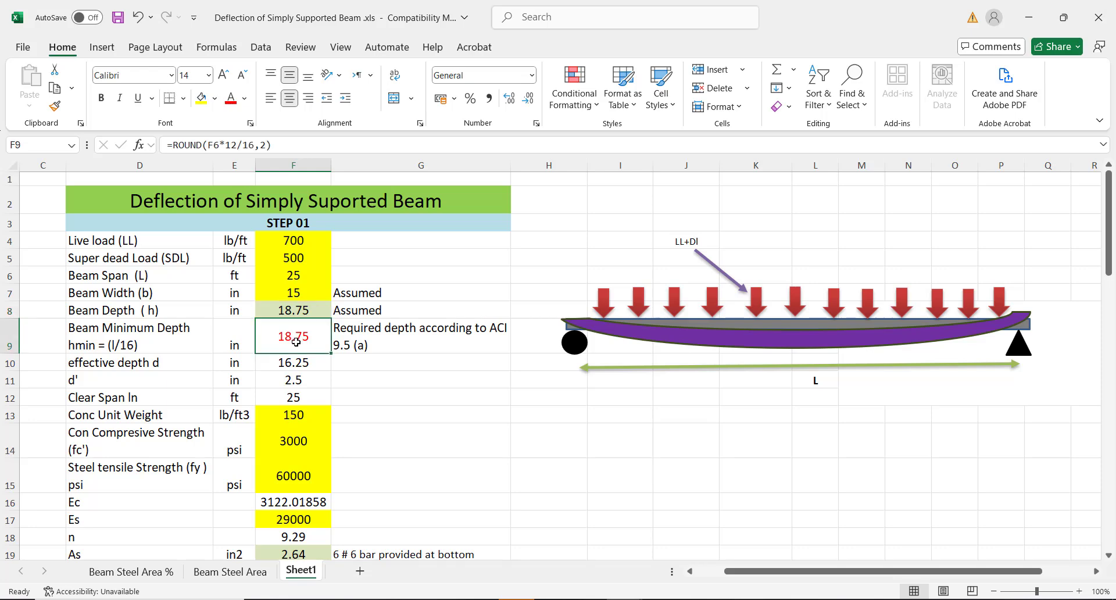
pyautogui.click(294, 310)
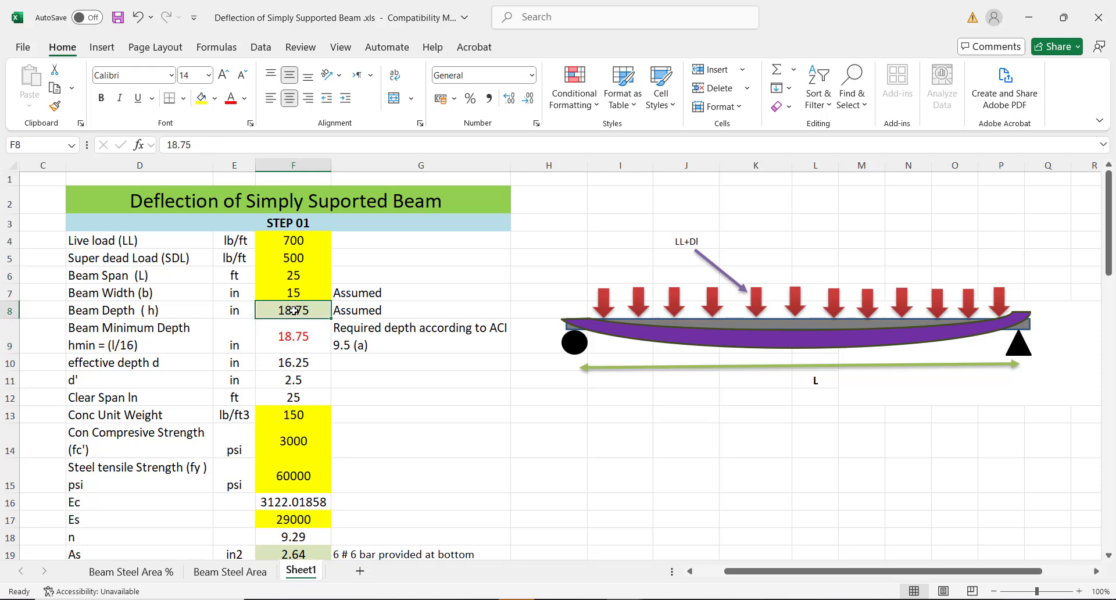
pyautogui.write('20')
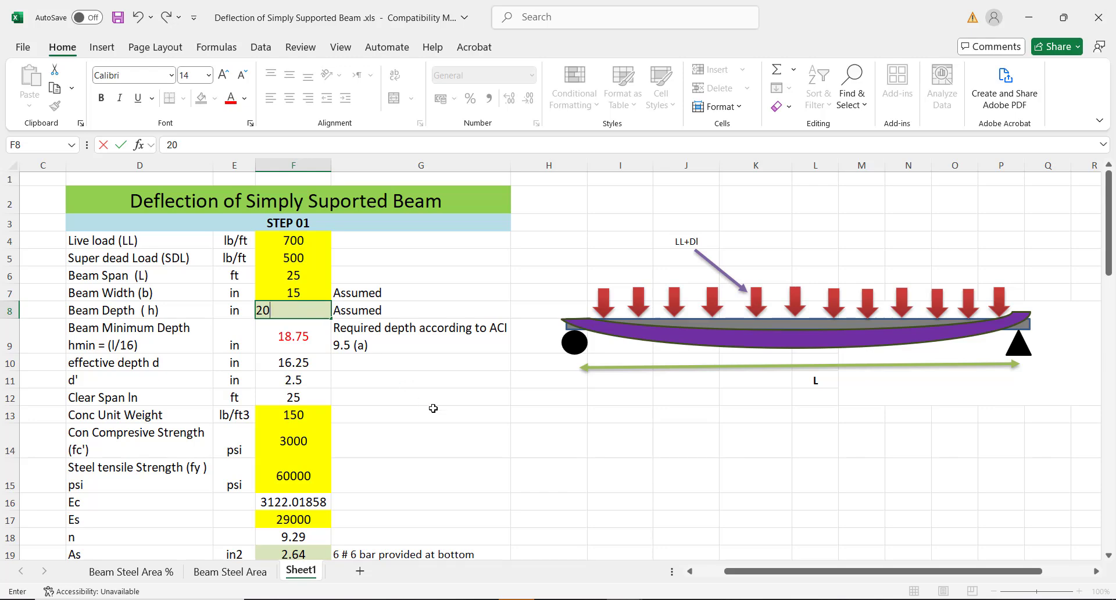
pyautogui.click(433, 408)
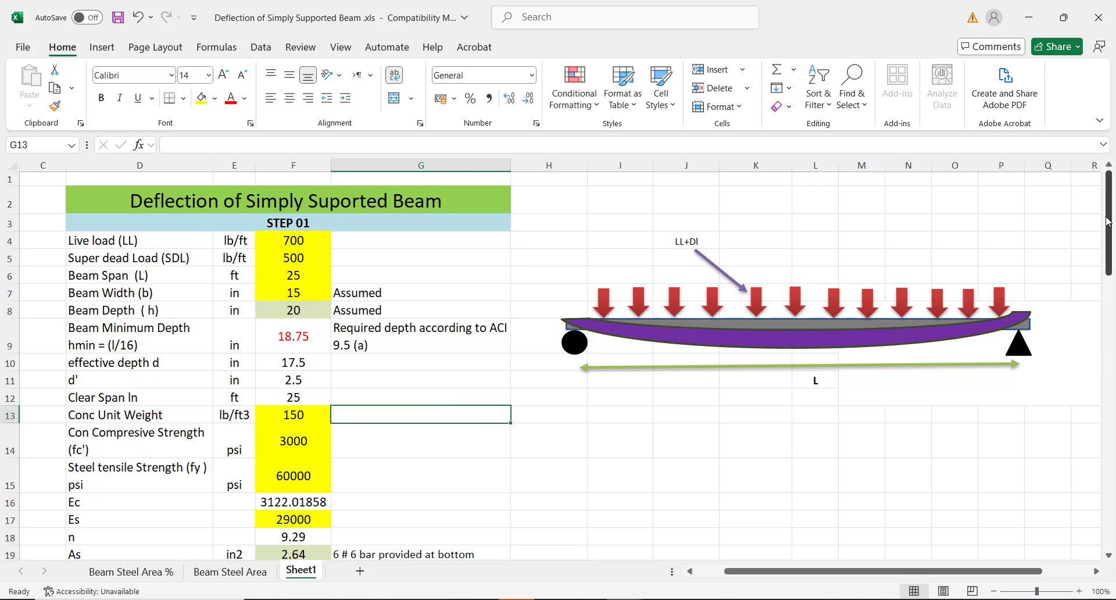
# Review the updated total deflection in F55 and the l/360 limit in F60
pyautogui.moveTo(1106, 221); pyautogui.dragTo(1058, 516)
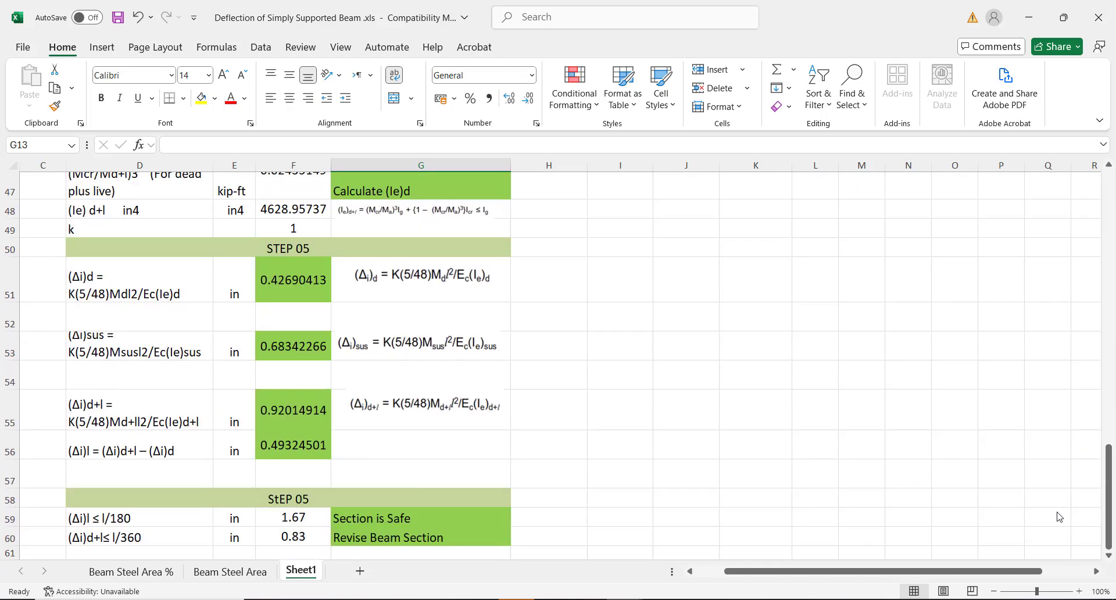
pyautogui.click(280, 410)
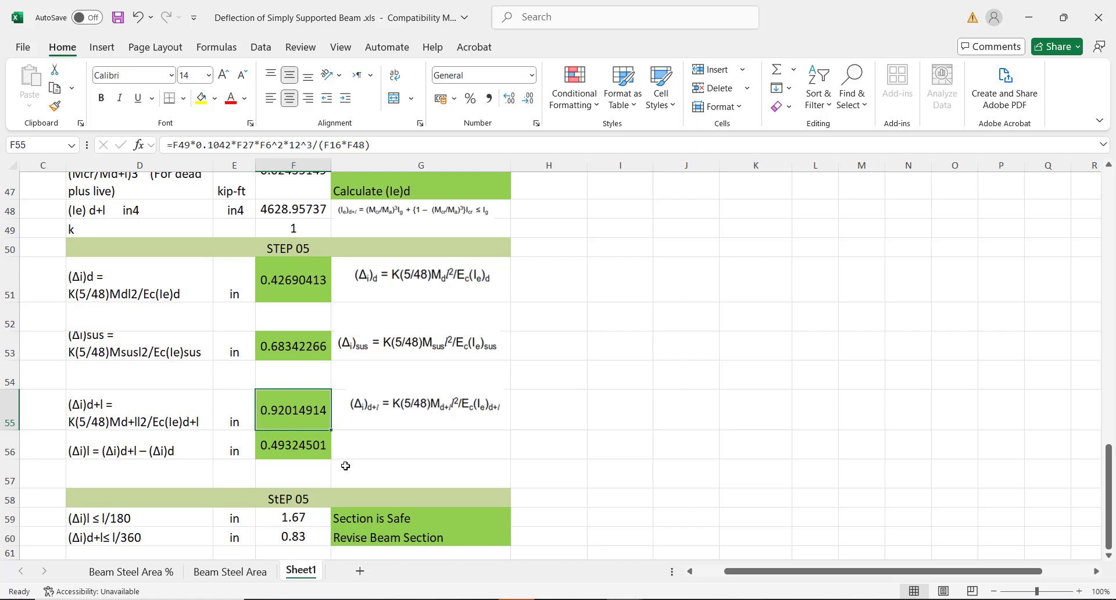
pyautogui.click(296, 535)
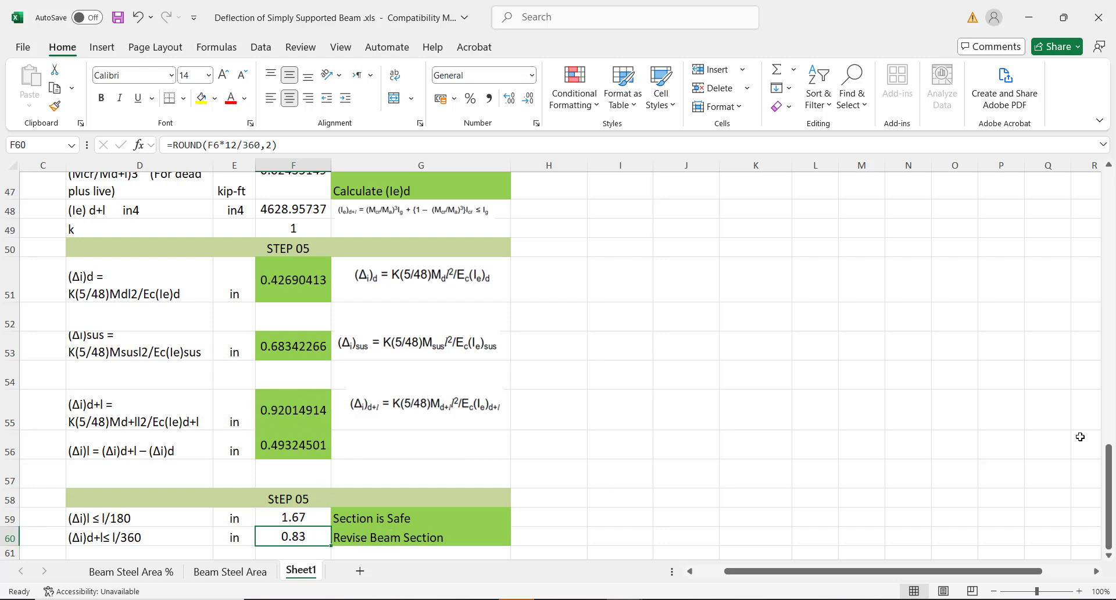
# Change the beam depth in F8 to 21 in
pyautogui.moveTo(1109, 462); pyautogui.dragTo(1097, 175)
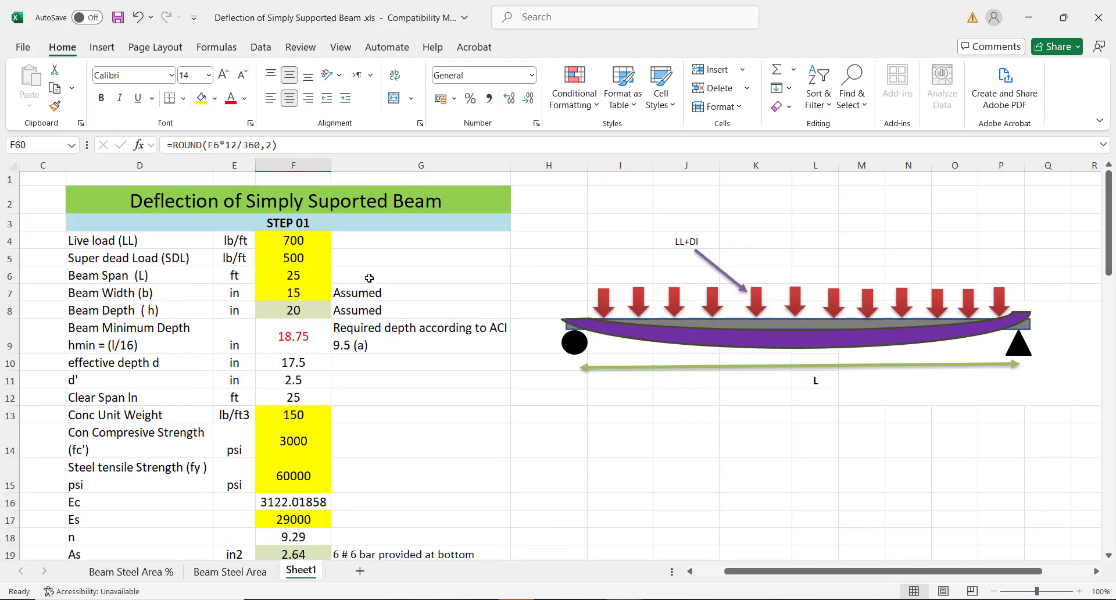
pyautogui.click(301, 309)
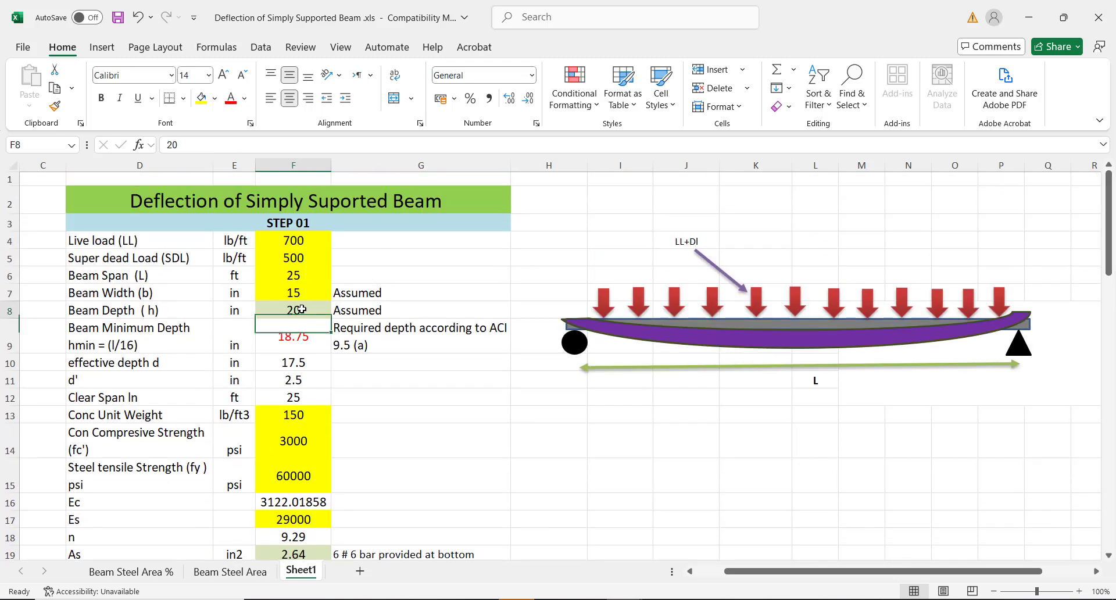
pyautogui.write('21')
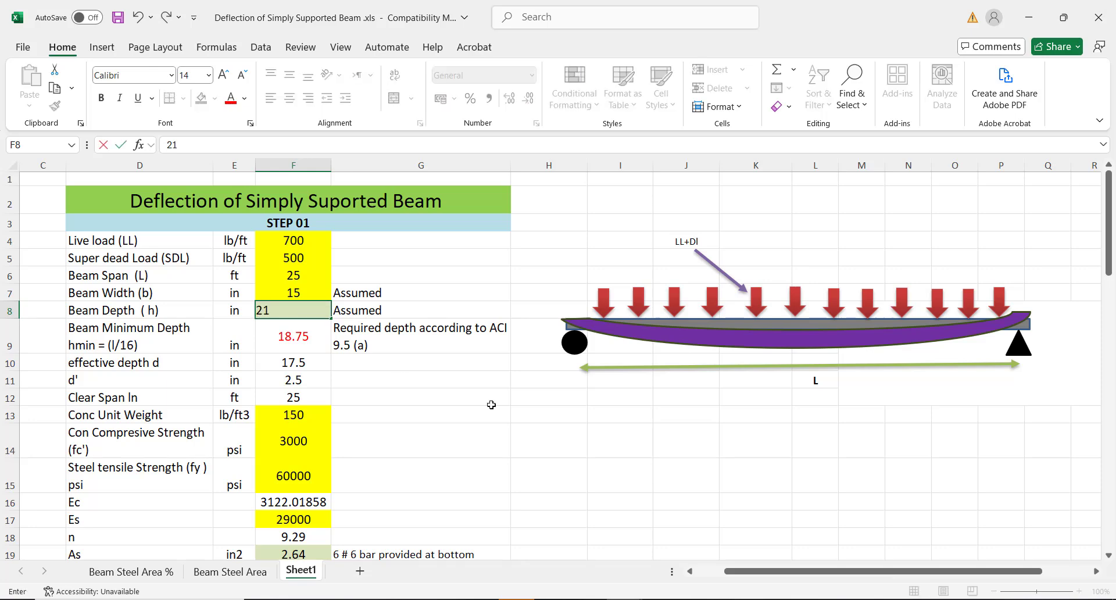
pyautogui.click(548, 436)
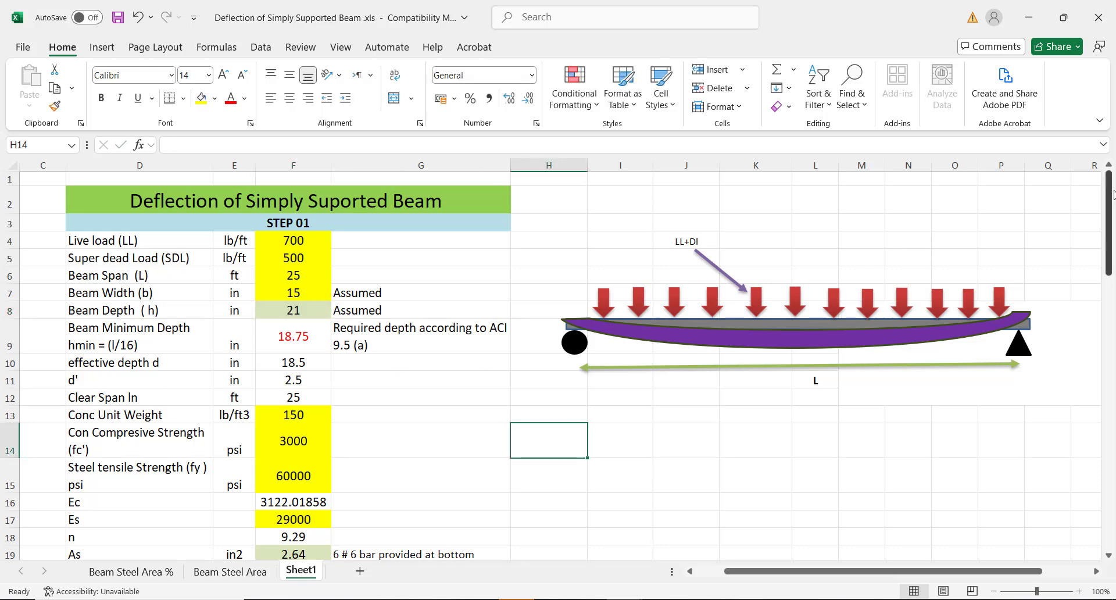
pyautogui.click(312, 256)
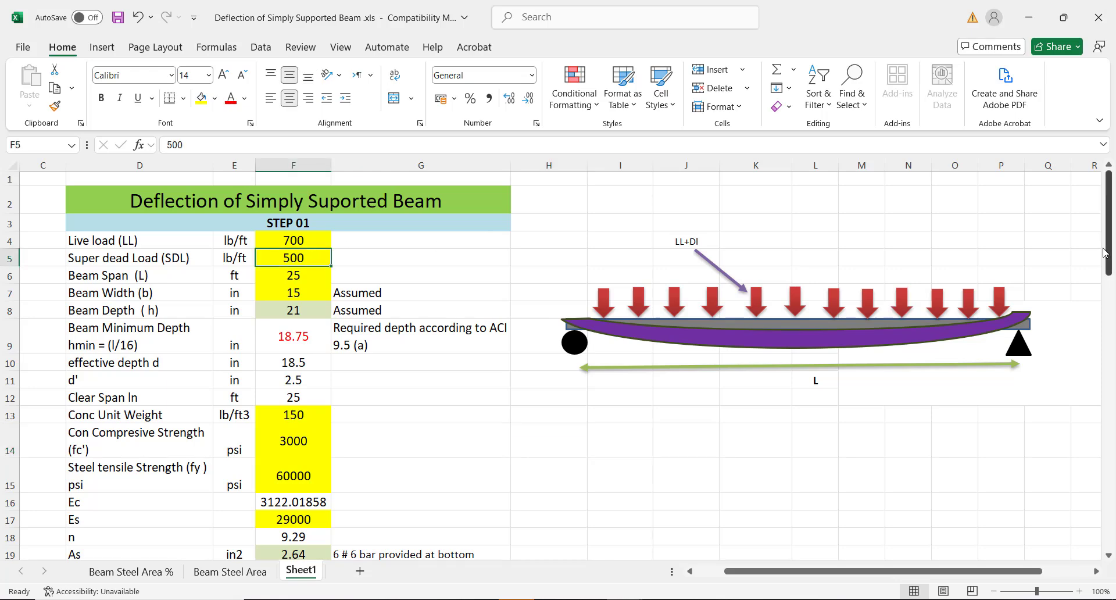
# Verify the l/180 and l/360 limits in F59–F60 and both Section is Safe checks
pyautogui.moveTo(1106, 243); pyautogui.dragTo(1083, 541)
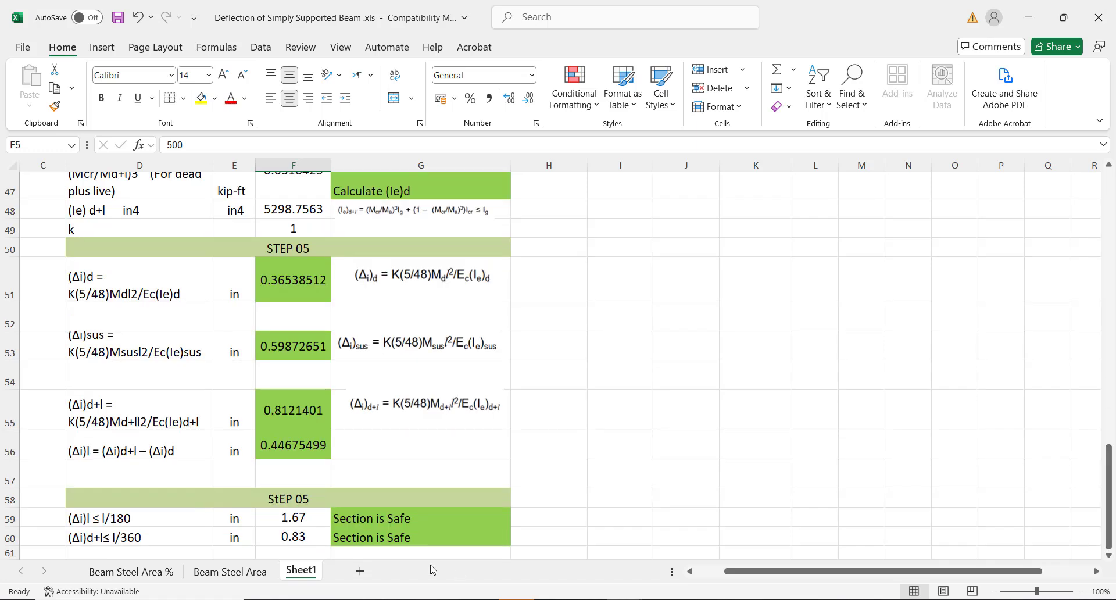
pyautogui.click(601, 493)
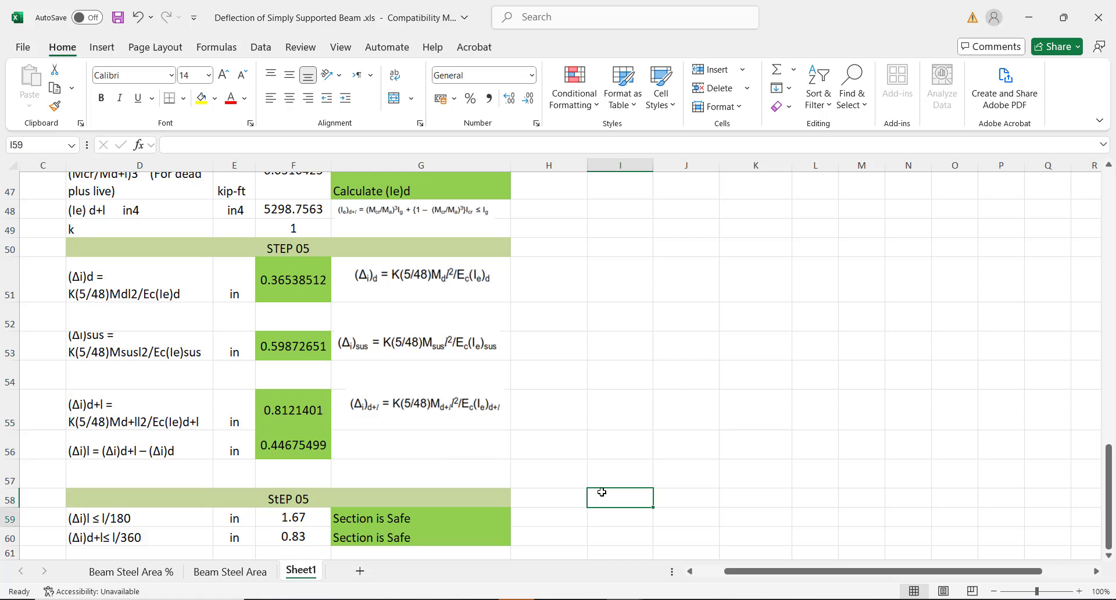
pyautogui.press('Down')
pyautogui.press('Down')
pyautogui.press('Down')
pyautogui.press('Down')
pyautogui.press('Down')
pyautogui.press('Down')
pyautogui.press('Down')
pyautogui.press('Down')
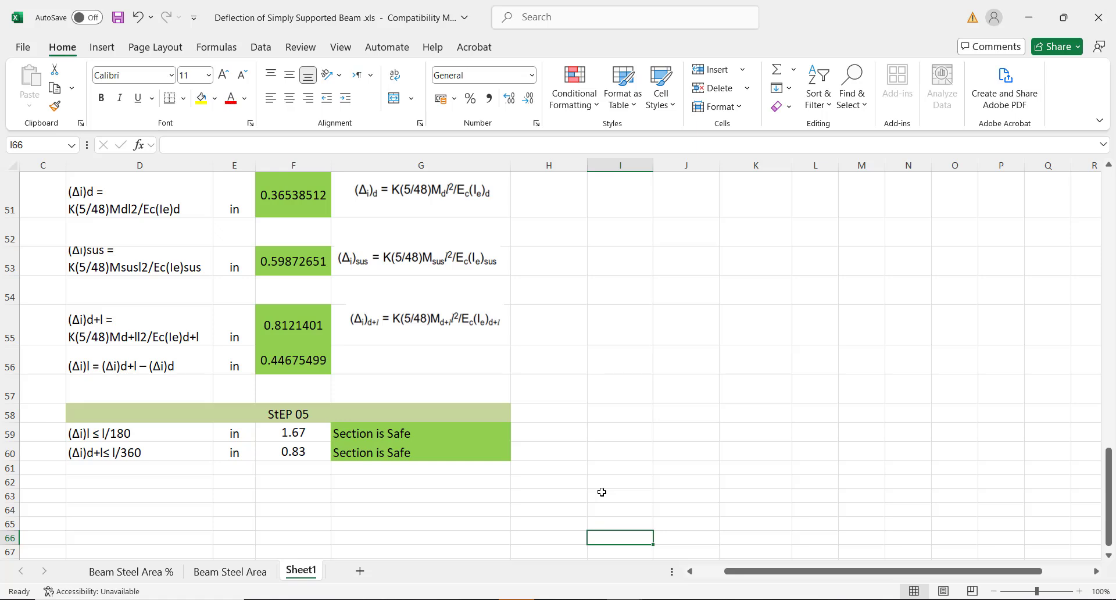
pyautogui.click(361, 433)
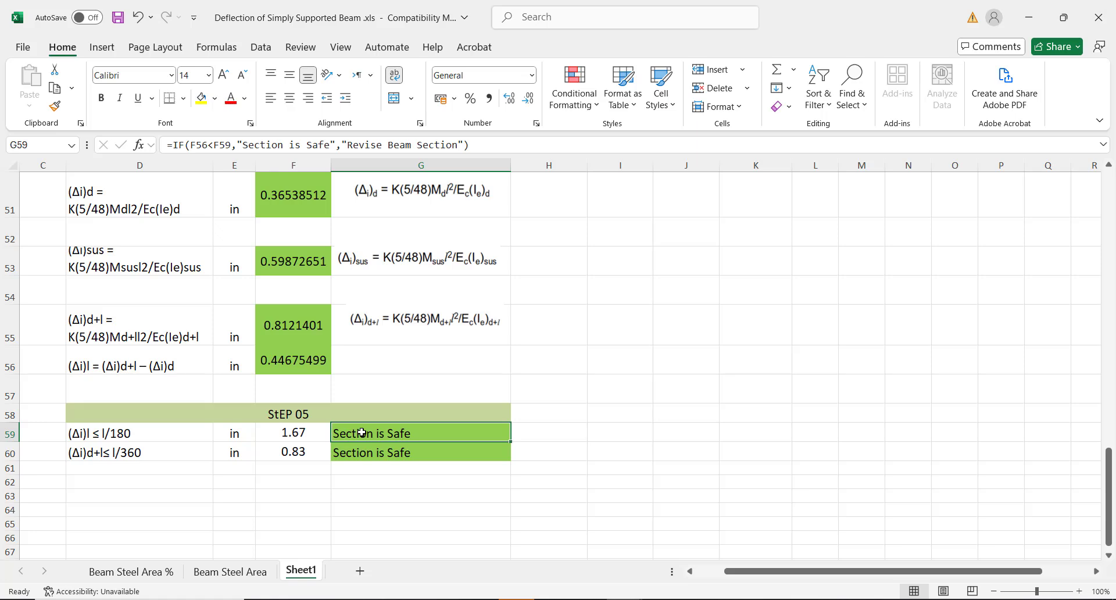
pyautogui.click(293, 429)
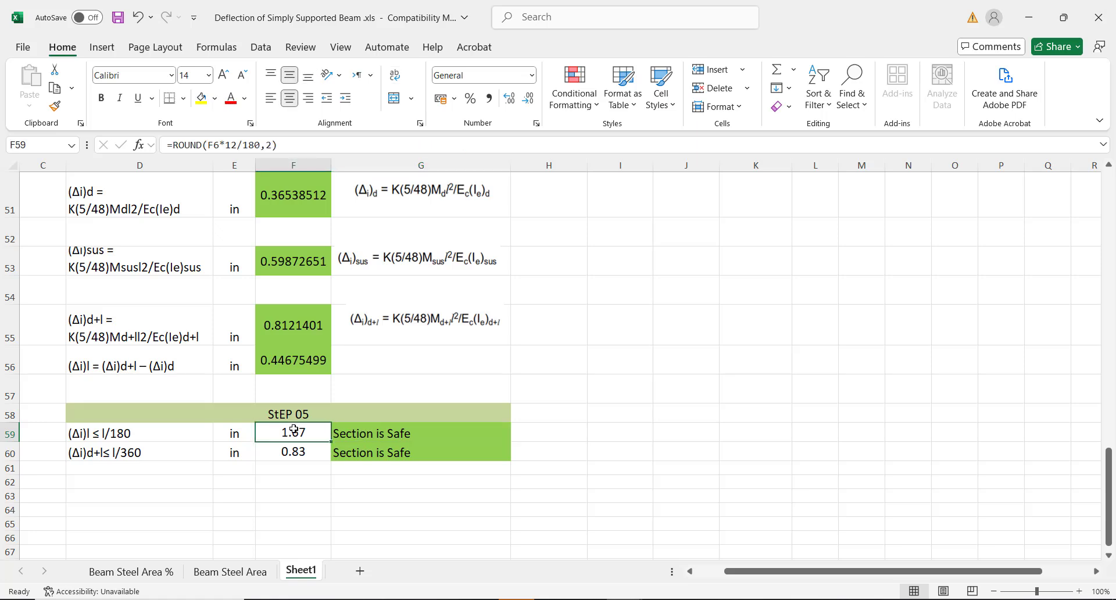
pyautogui.click(296, 450)
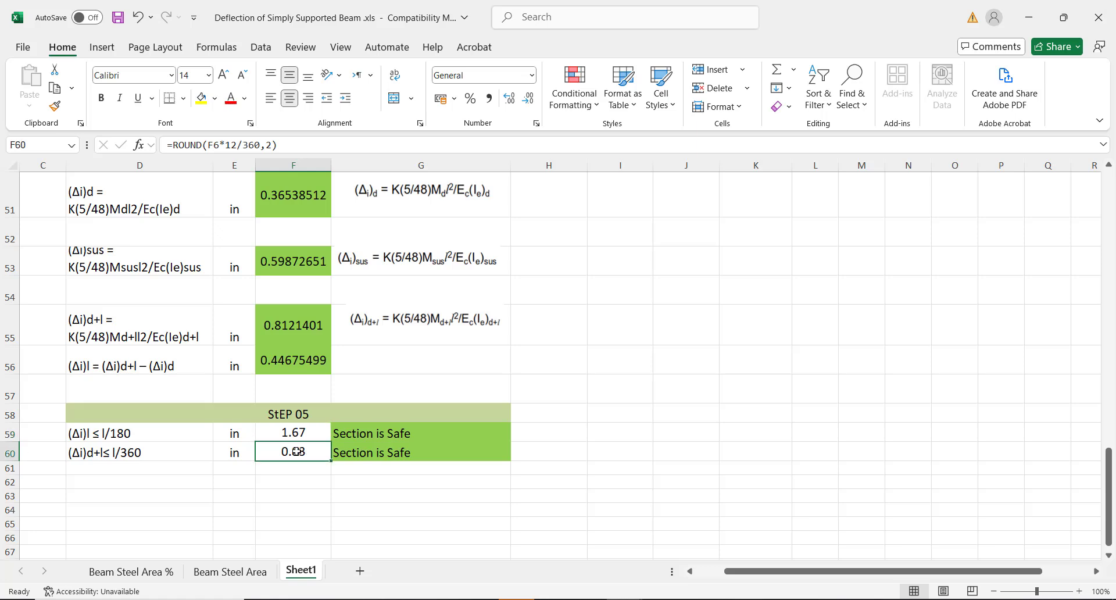
pyautogui.click(312, 430)
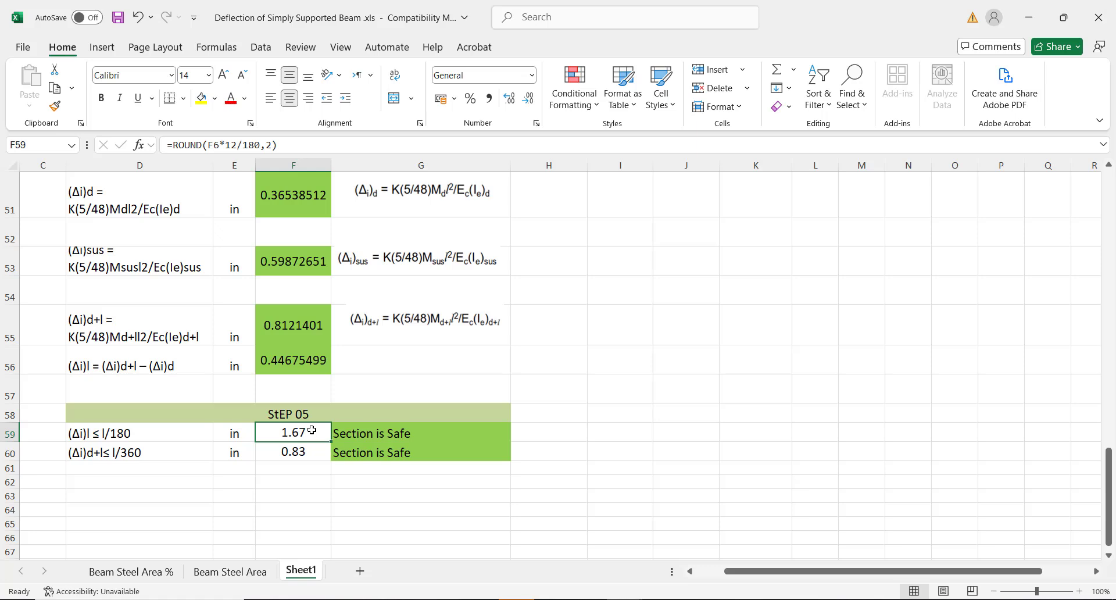
pyautogui.click(290, 452)
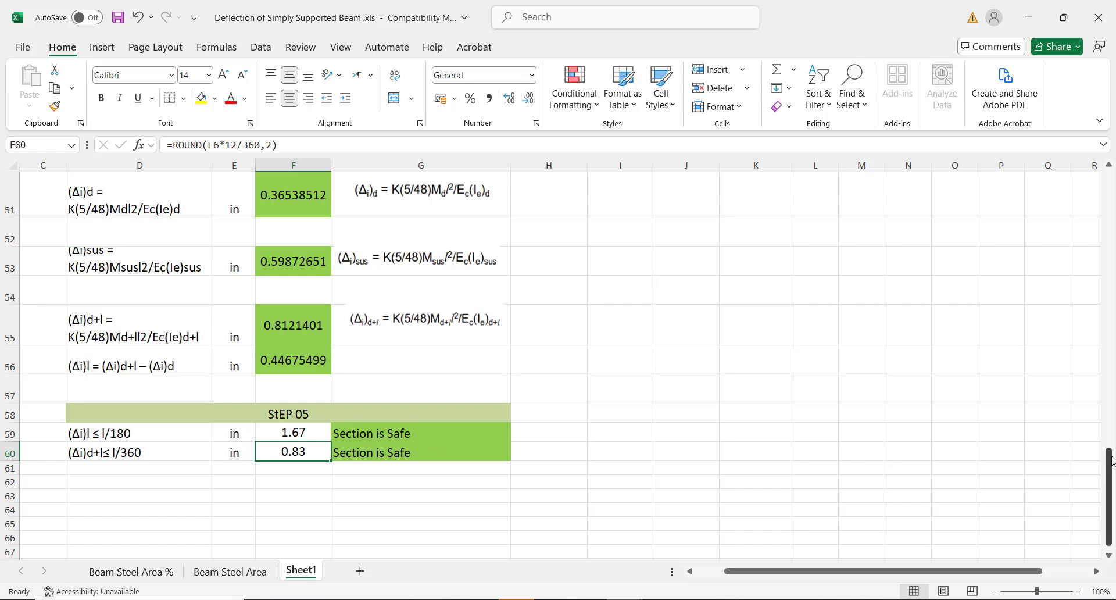
pyautogui.moveTo(1107, 476); pyautogui.dragTo(1097, 186)
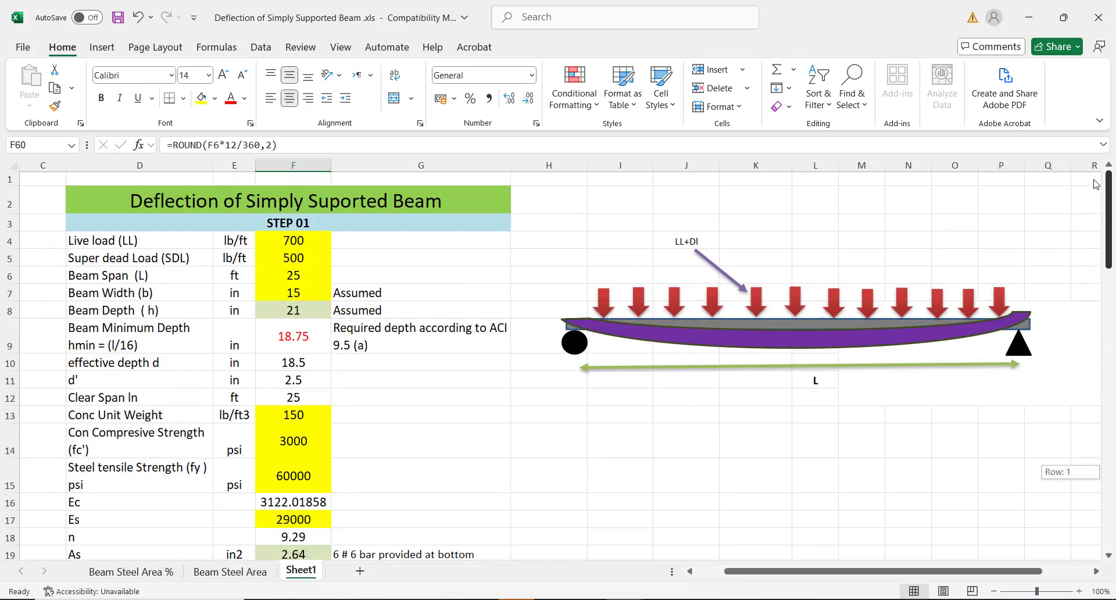
# Try a super dead load of 700 lb/ft and check the l/360 result in G60
pyautogui.click(284, 262)
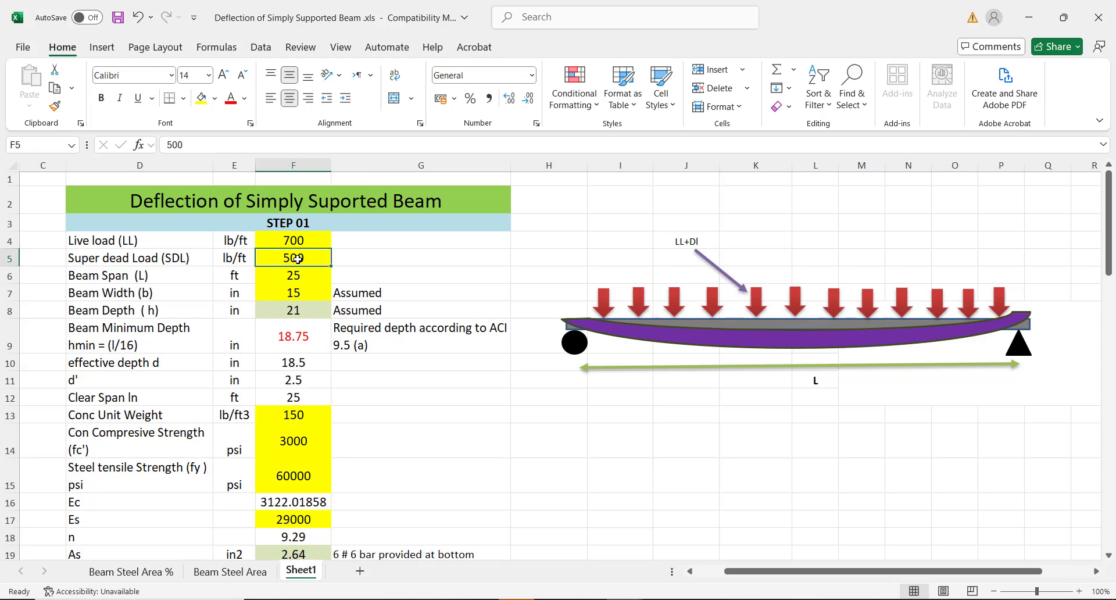
pyautogui.write('7')
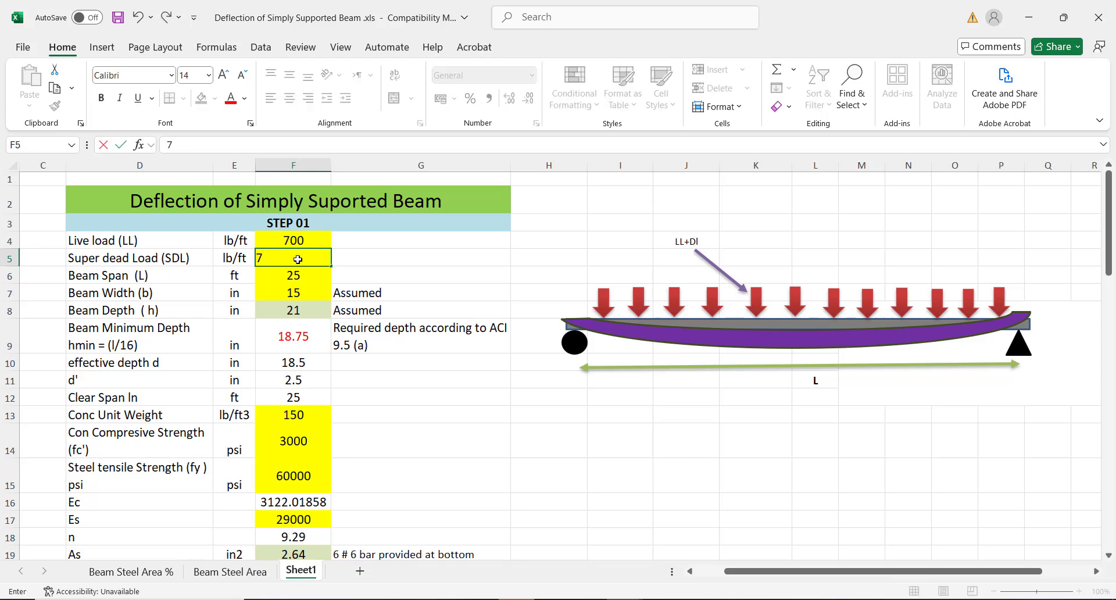
pyautogui.write('00')
pyautogui.click(441, 421)
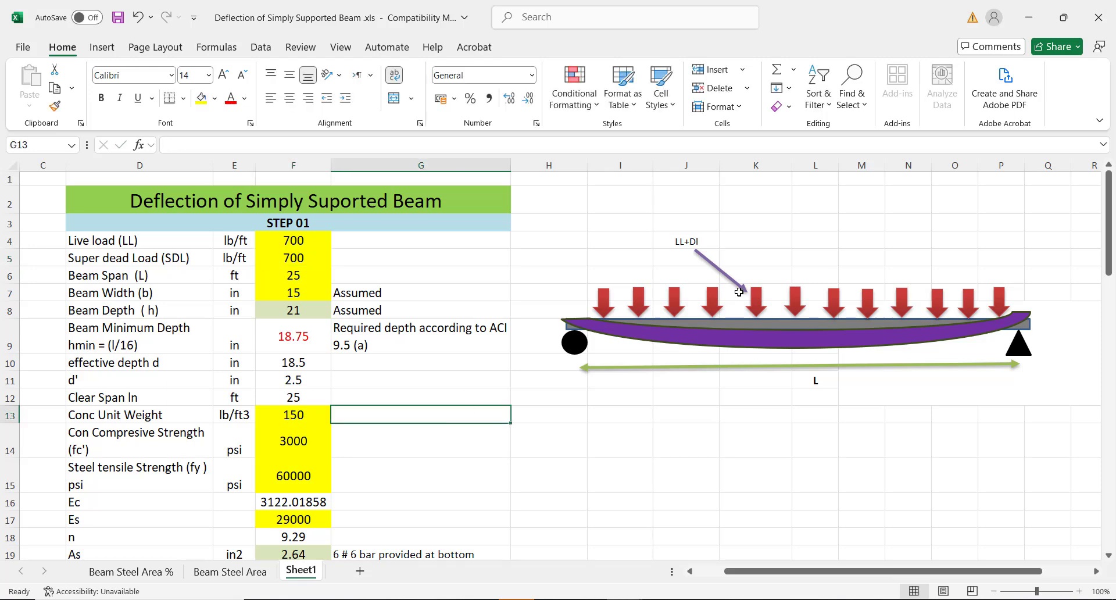
pyautogui.moveTo(1111, 218); pyautogui.dragTo(1084, 520)
pyautogui.click(378, 535)
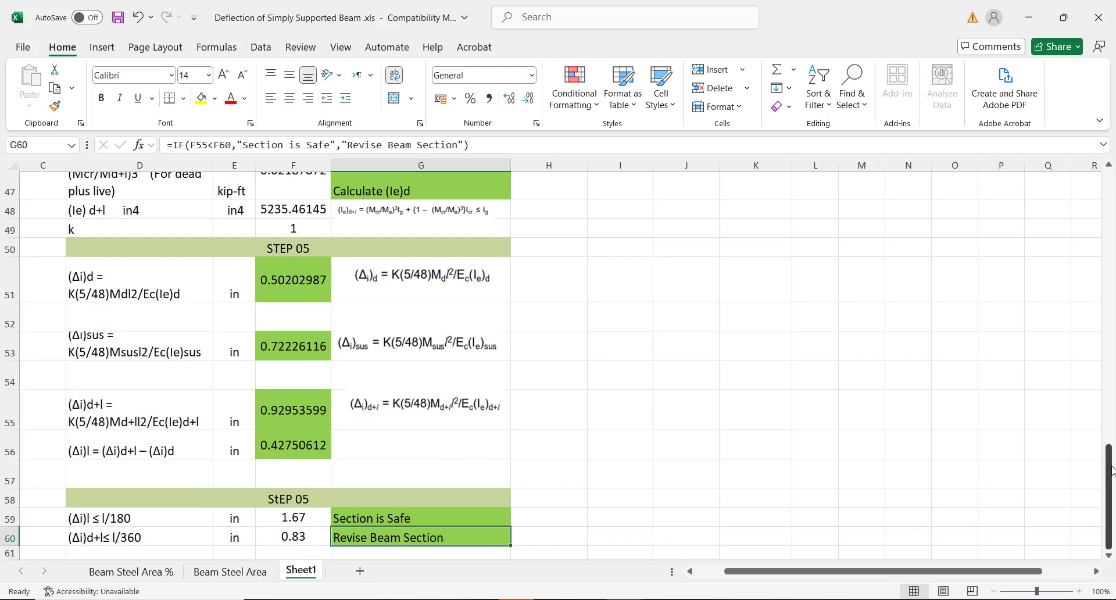
pyautogui.moveTo(1111, 476); pyautogui.dragTo(1093, 191)
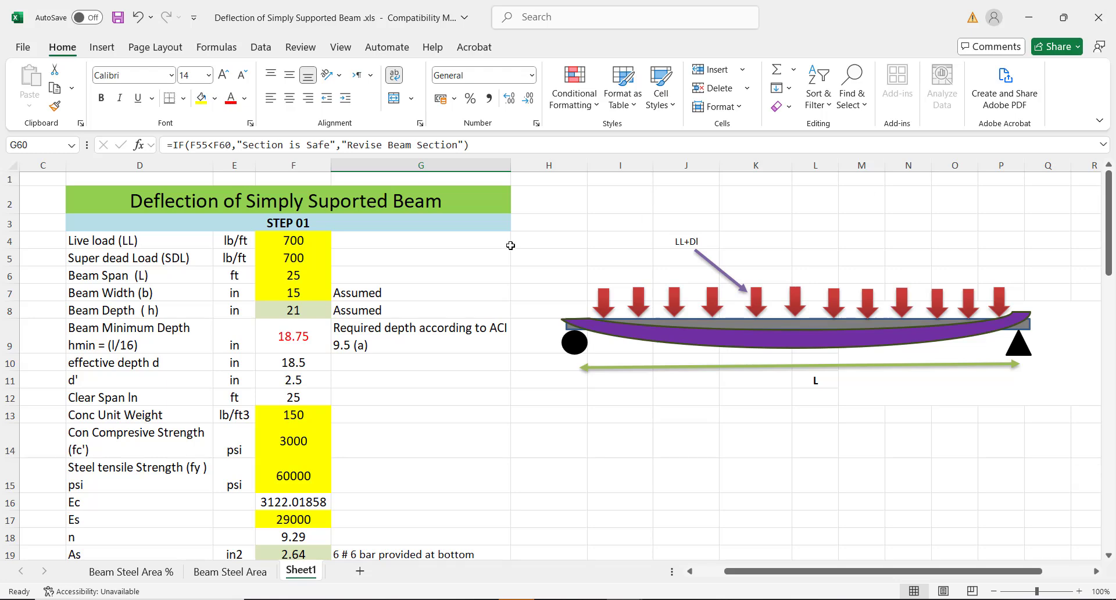
# Set the super dead load in F5 to 1000 lb/ft
pyautogui.click(304, 257)
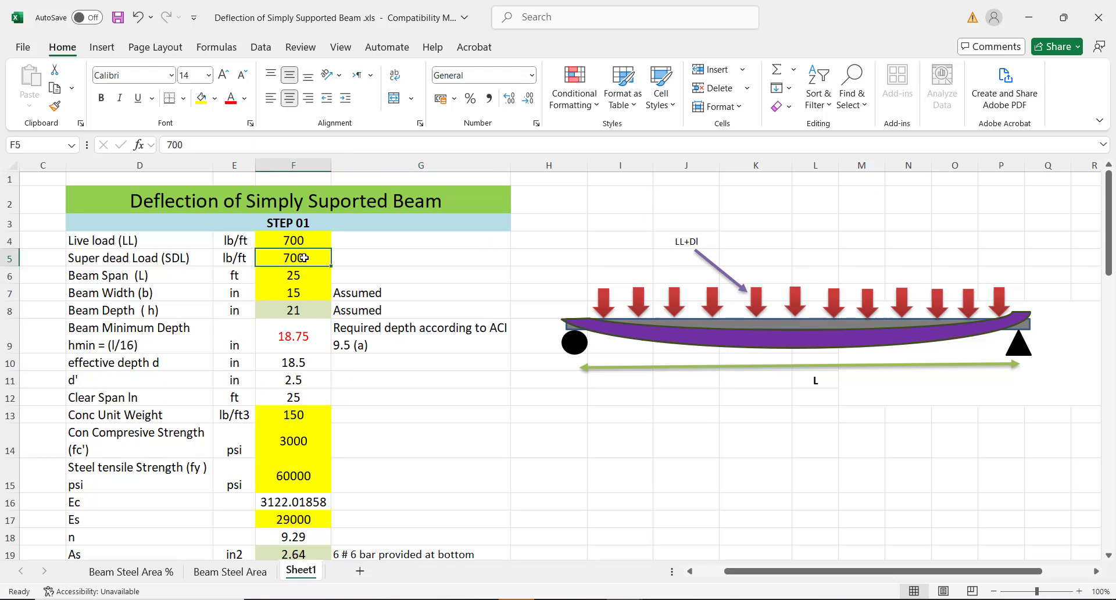
pyautogui.write('100')
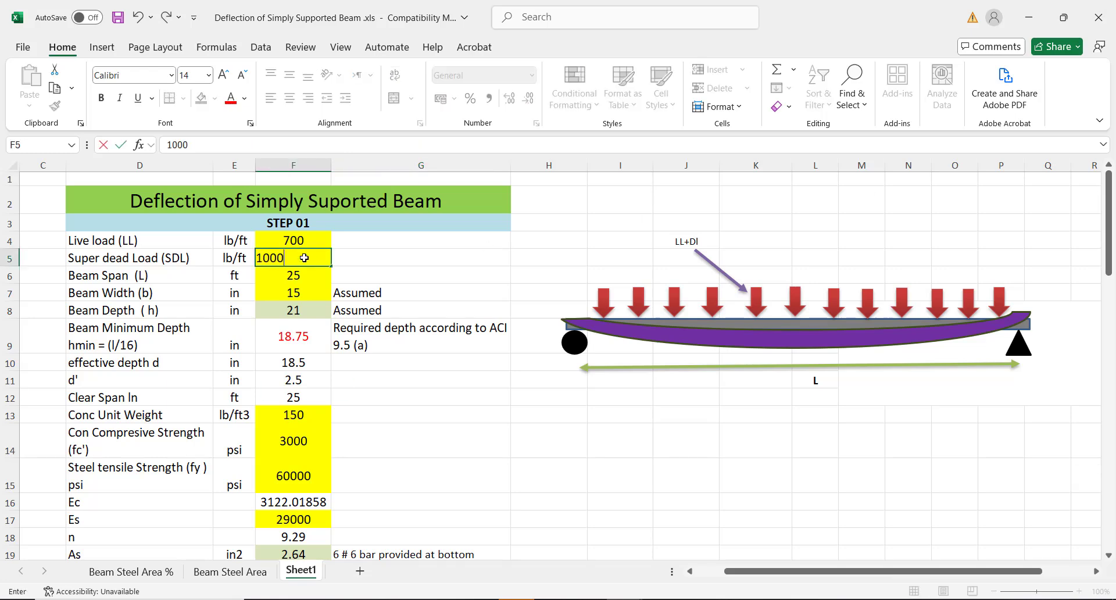
pyautogui.write('0')
pyautogui.click(441, 373)
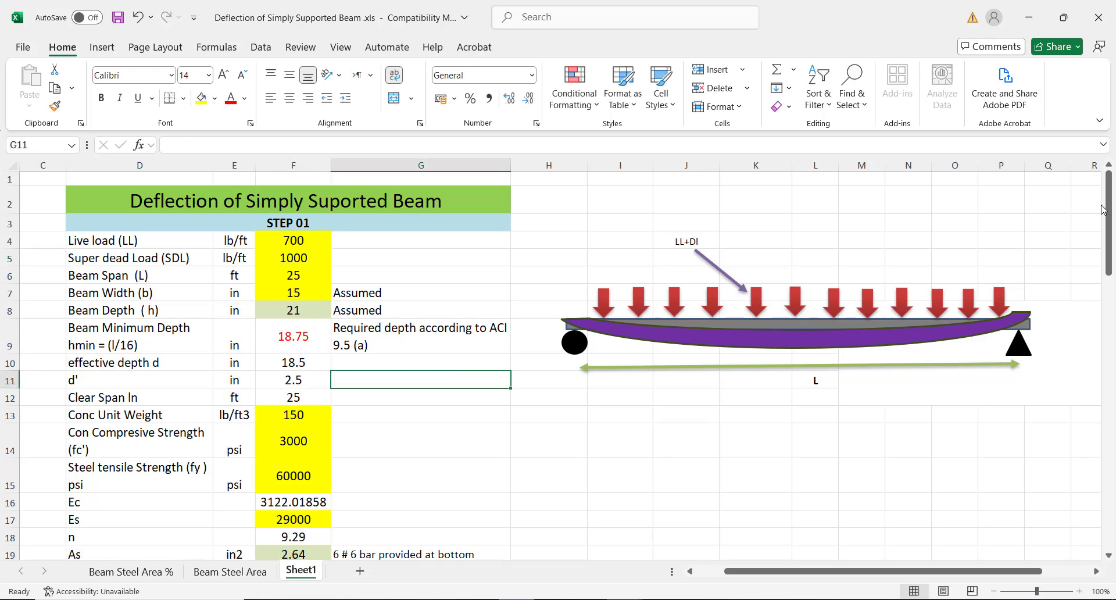
pyautogui.moveTo(1103, 209); pyautogui.dragTo(1083, 579)
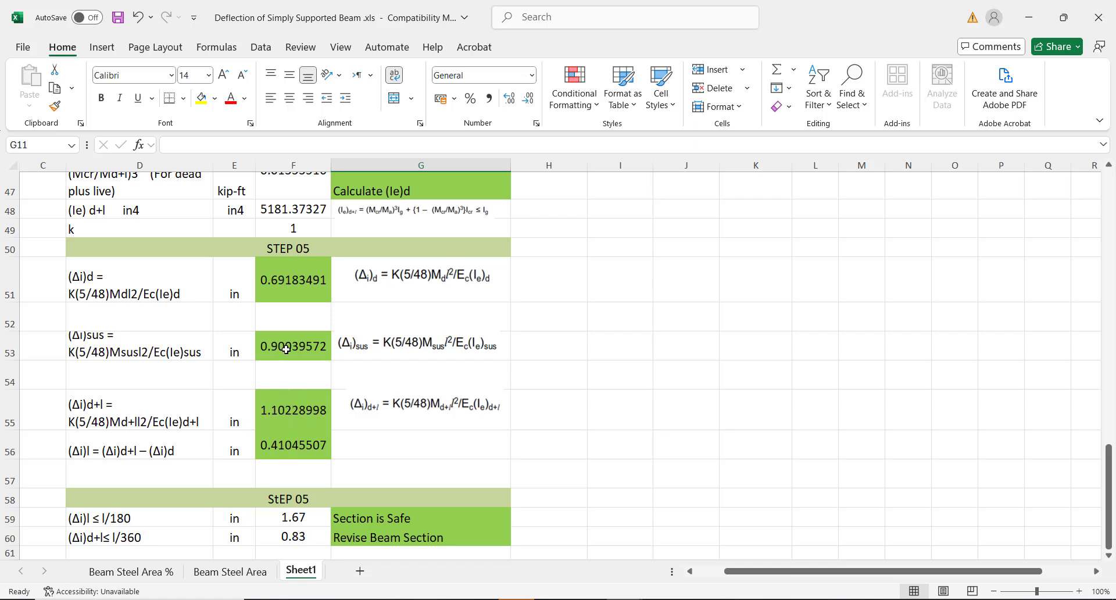
# Inspect the deflection formulas in F51, F53, F55, F56 and the G60 check
pyautogui.click(284, 279)
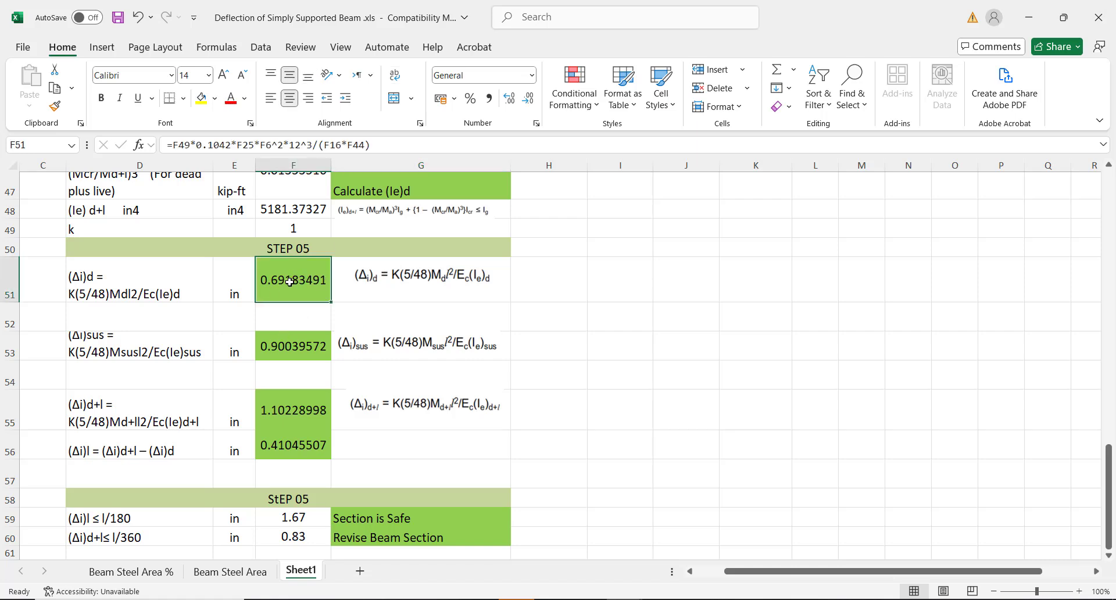
pyautogui.click(285, 348)
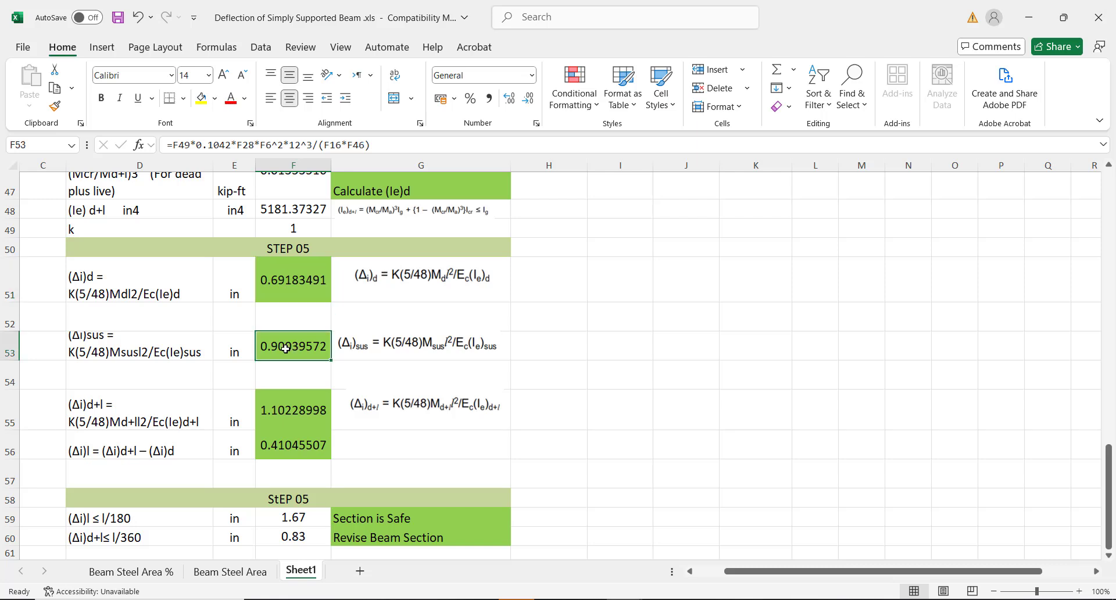
pyautogui.click(278, 413)
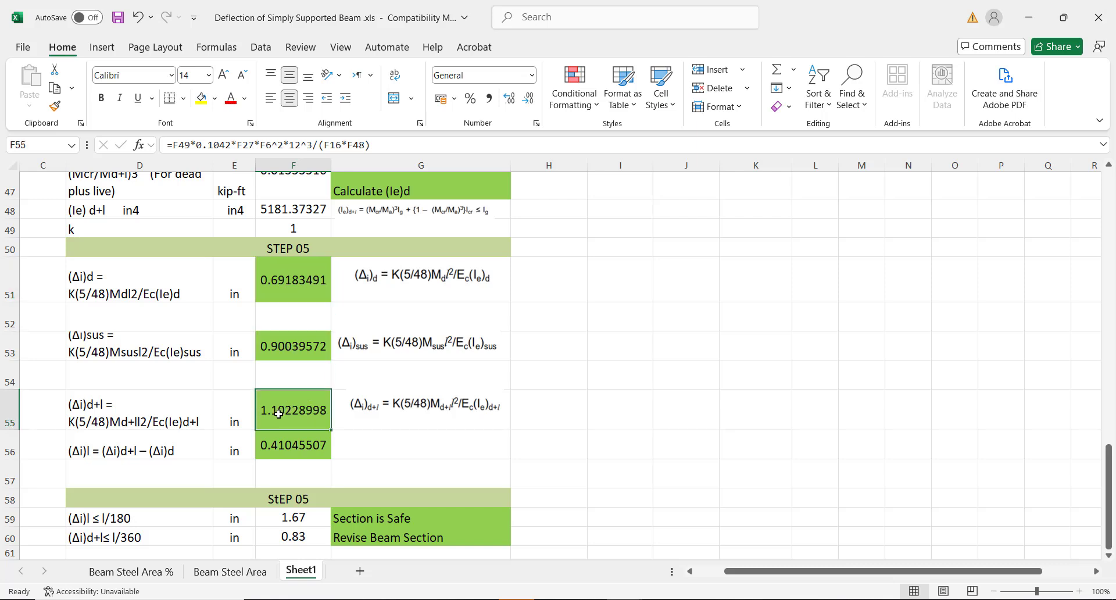
pyautogui.click(282, 445)
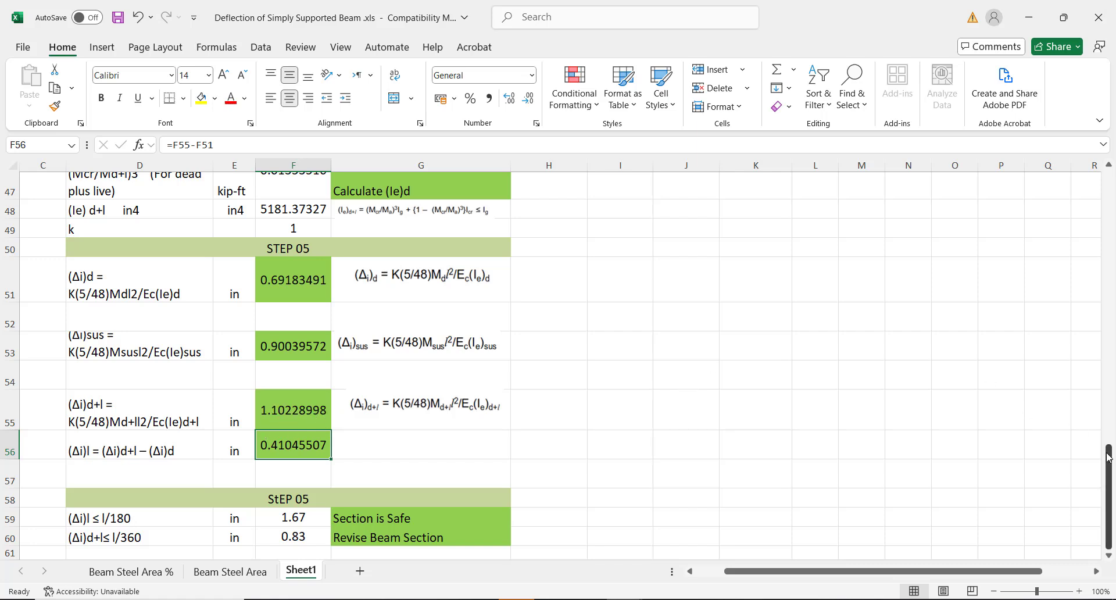
pyautogui.moveTo(1107, 456); pyautogui.dragTo(1107, 453)
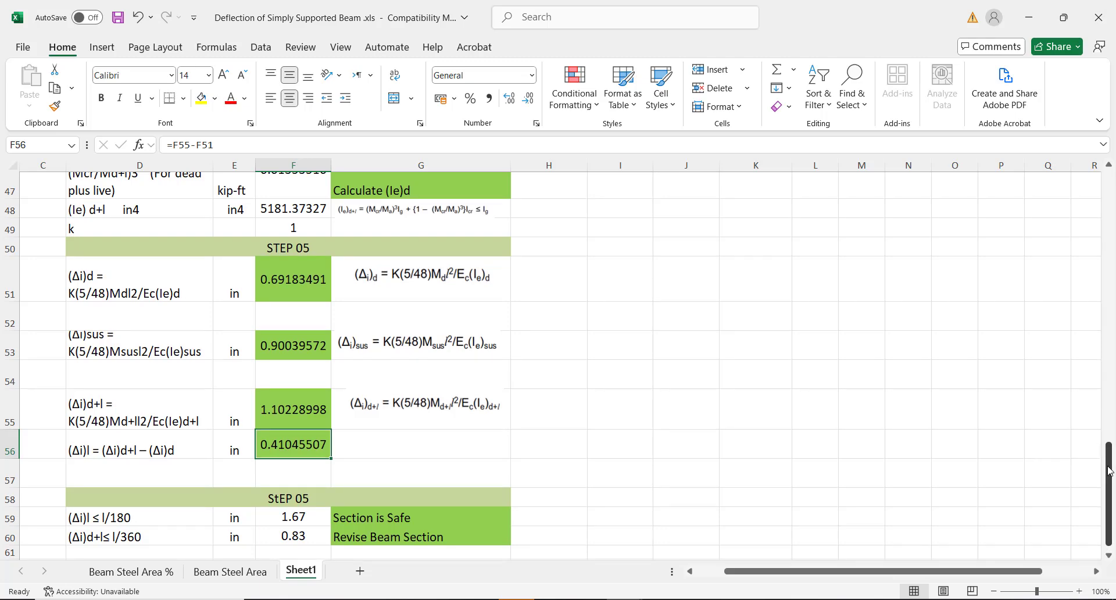
pyautogui.click(412, 535)
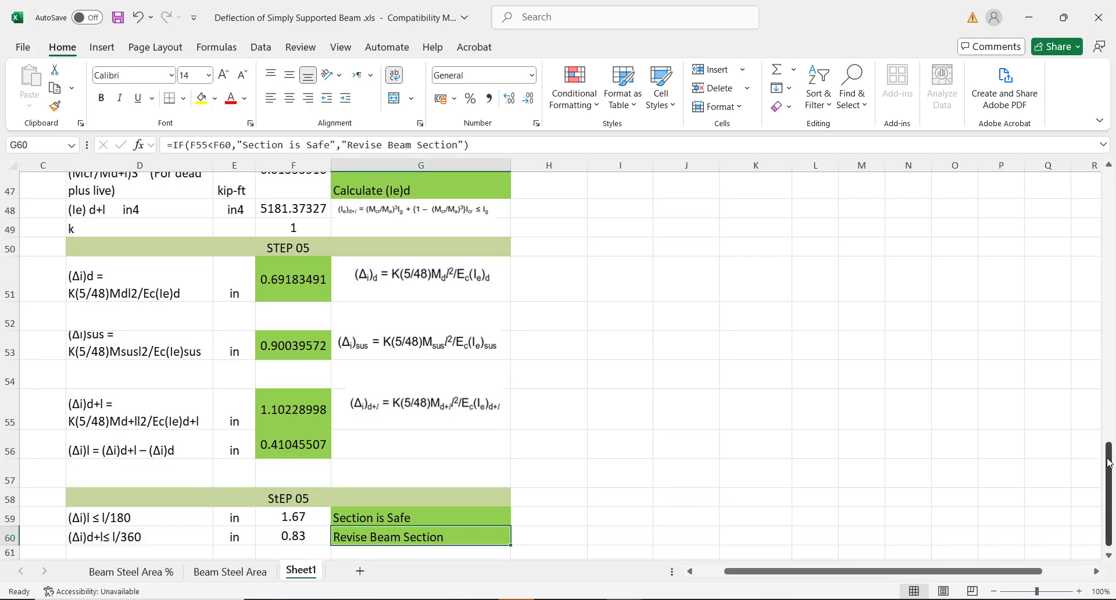
pyautogui.moveTo(1108, 456); pyautogui.dragTo(1114, 309)
pyautogui.moveTo(1099, 216); pyautogui.dragTo(1099, 187)
# Edit the beam depth in F8 from 21 to 24 in
pyautogui.click(293, 273)
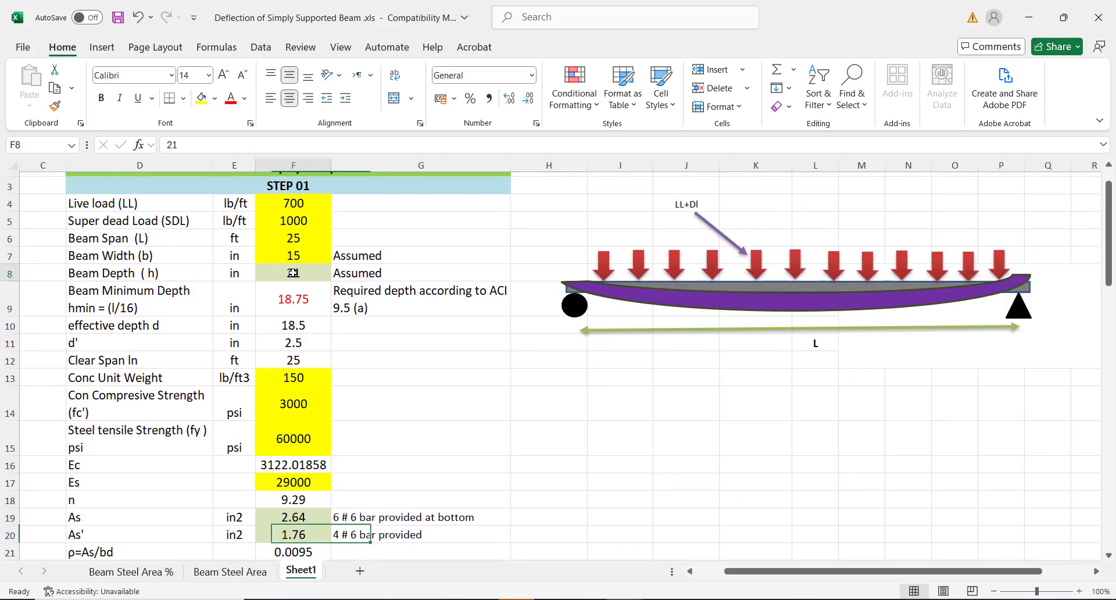
pyautogui.doubleClick(293, 272)
pyautogui.press('BackSpace')
pyautogui.write('4')
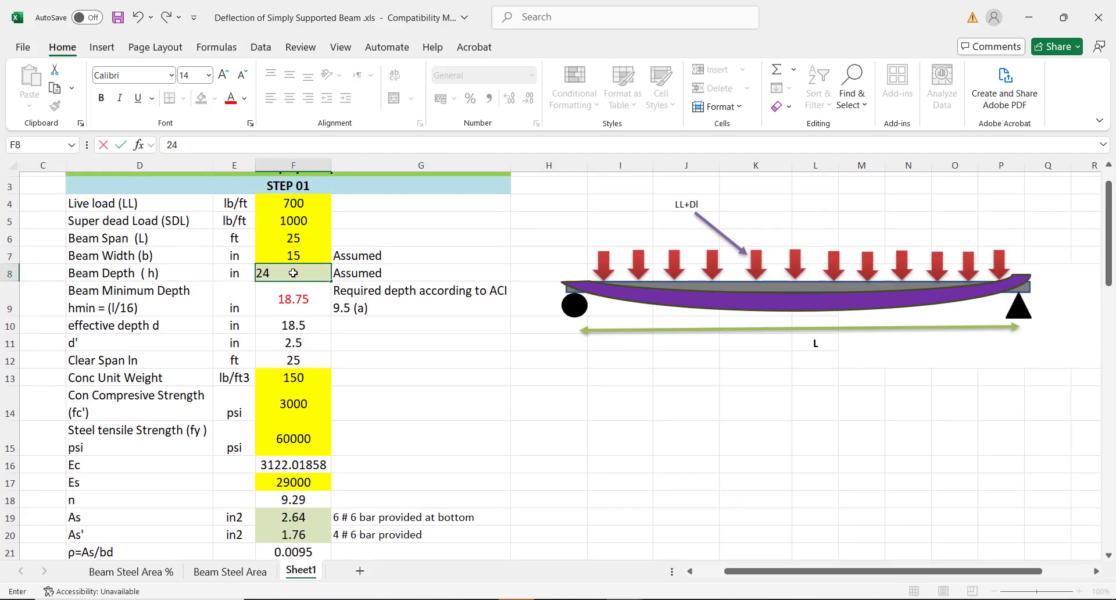
pyautogui.click(495, 400)
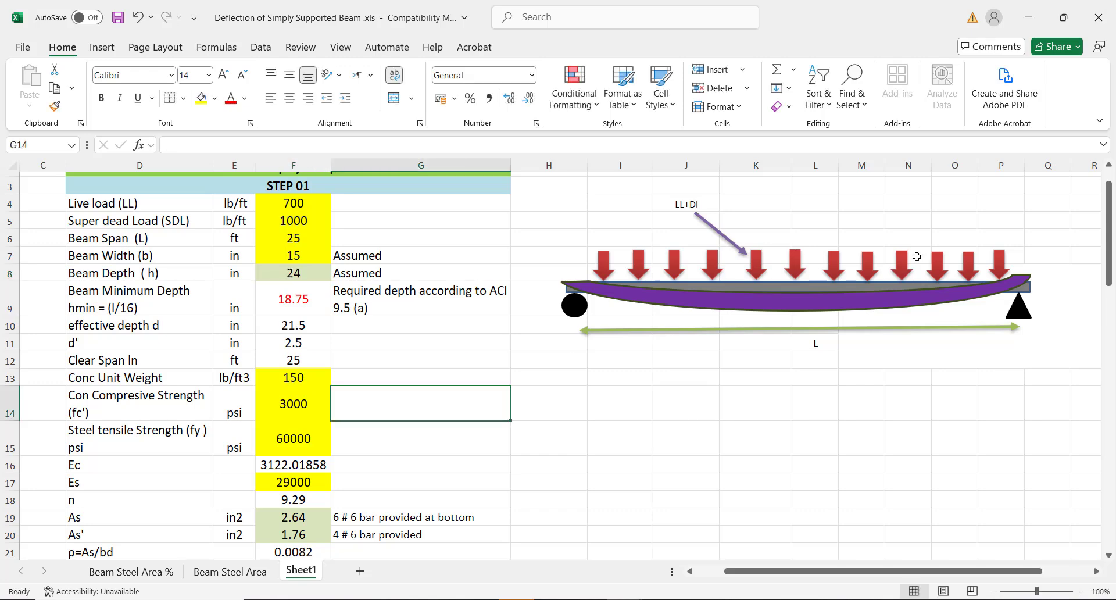
# Confirm the l/180 and l/360 checks in G59 and G60 both read Section is Safe
pyautogui.moveTo(1110, 199); pyautogui.dragTo(1056, 494)
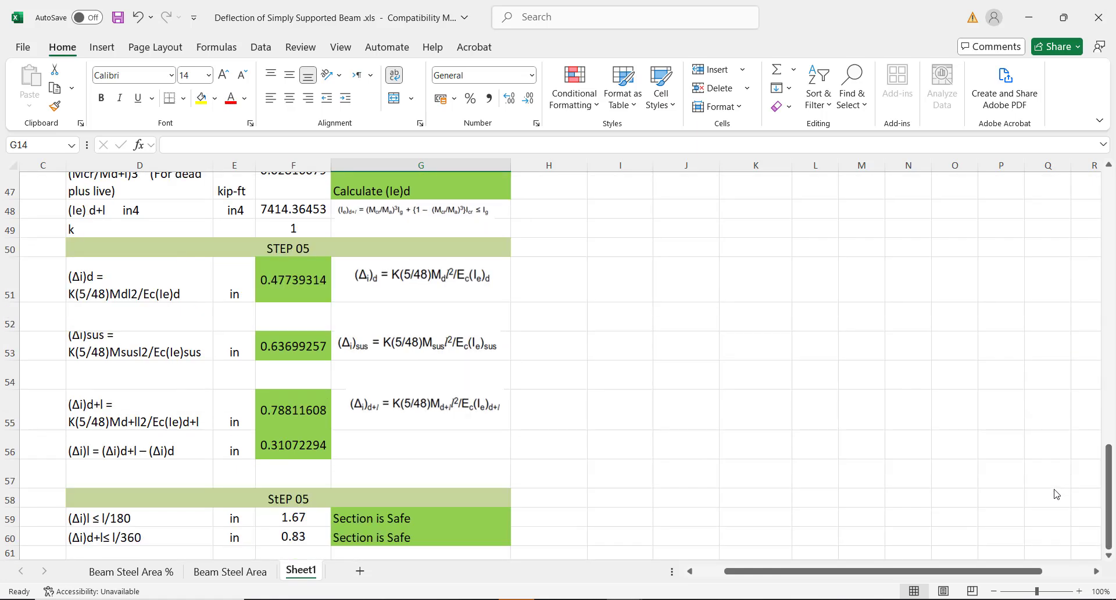
pyautogui.click(417, 517)
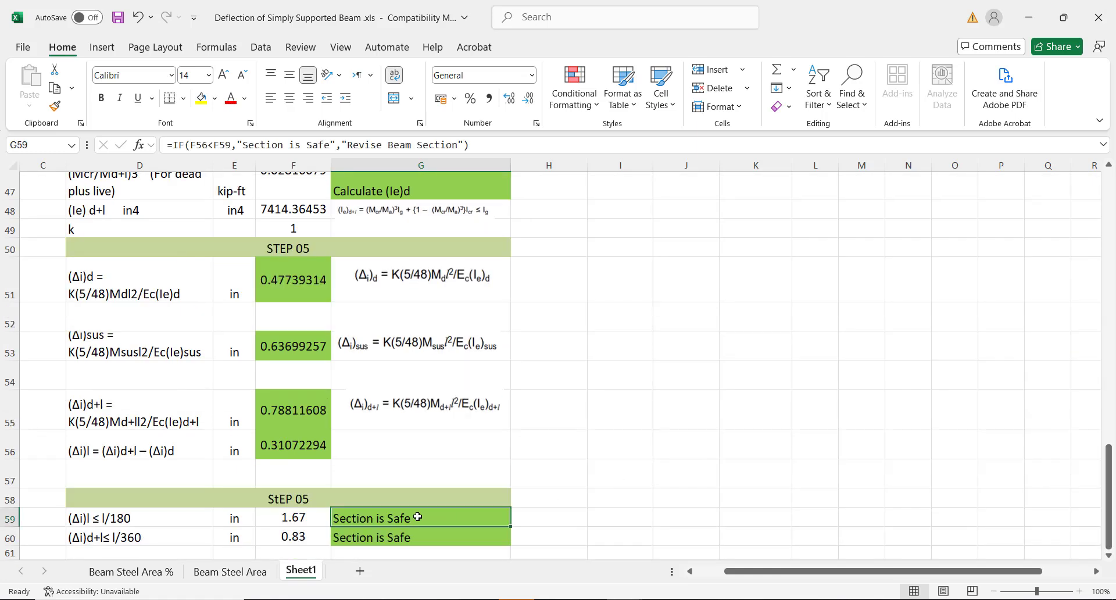
pyautogui.click(392, 535)
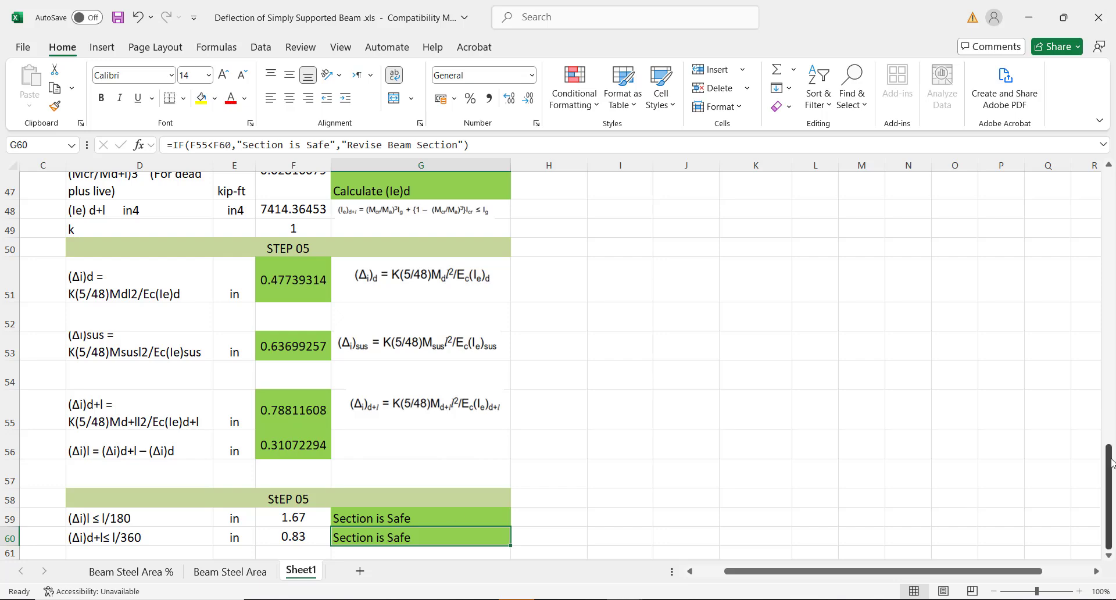
pyautogui.moveTo(1110, 463); pyautogui.dragTo(1095, 185)
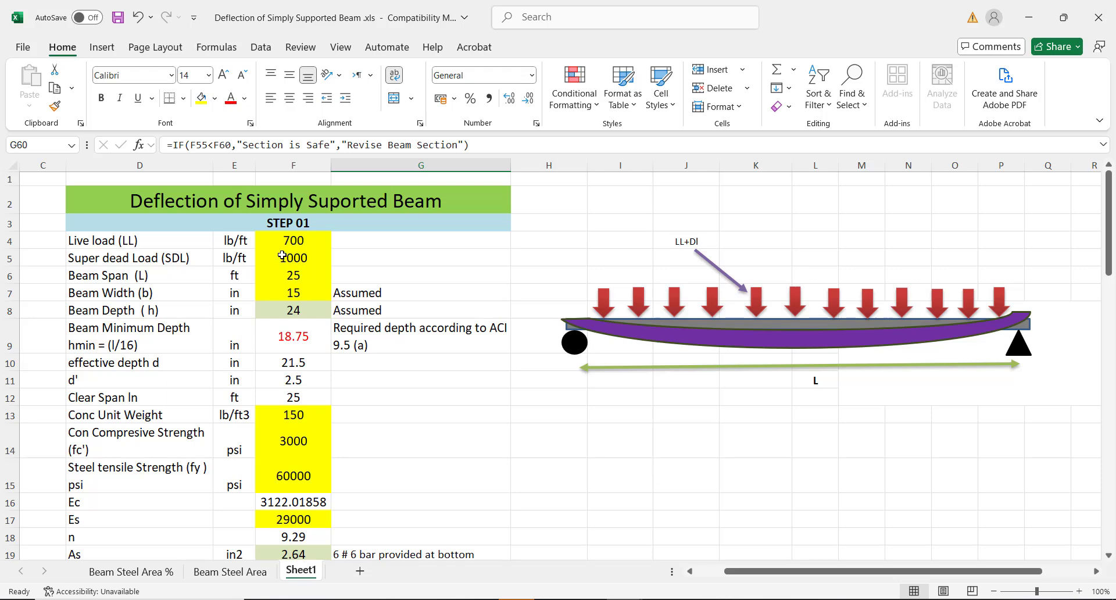
# Draw a rectangle cross-section below the beam diagram
pyautogui.click(296, 293)
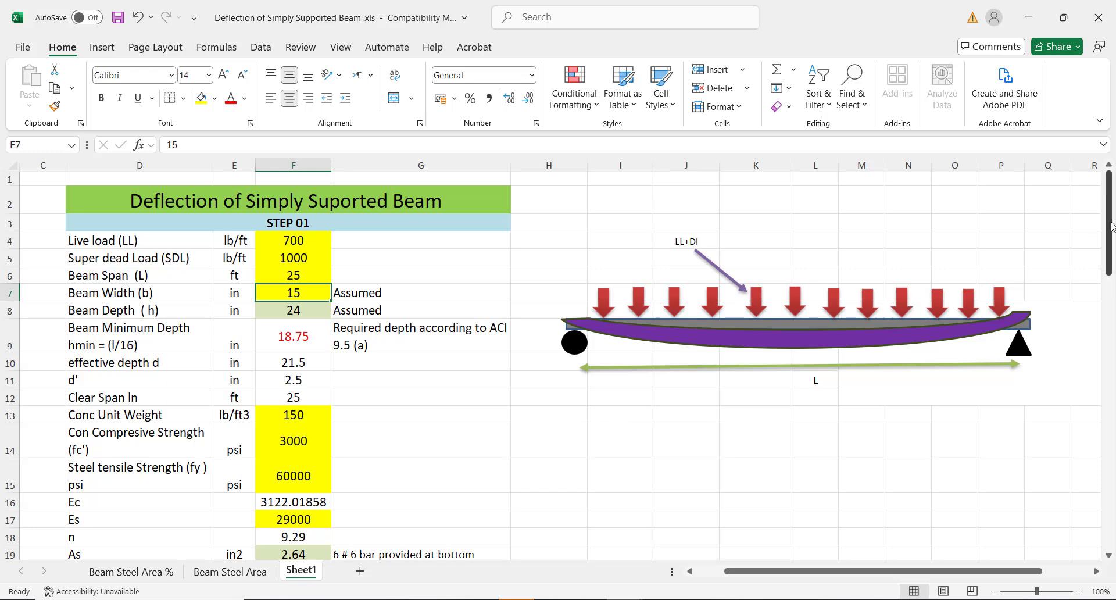
pyautogui.scroll(-2, 1111, 226)
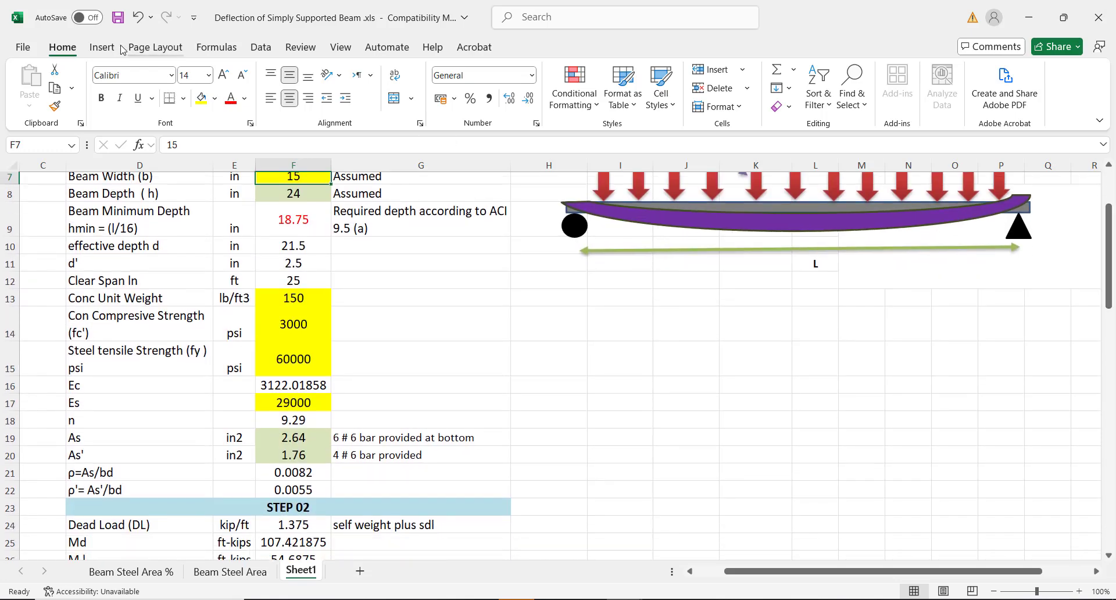
pyautogui.click(103, 48)
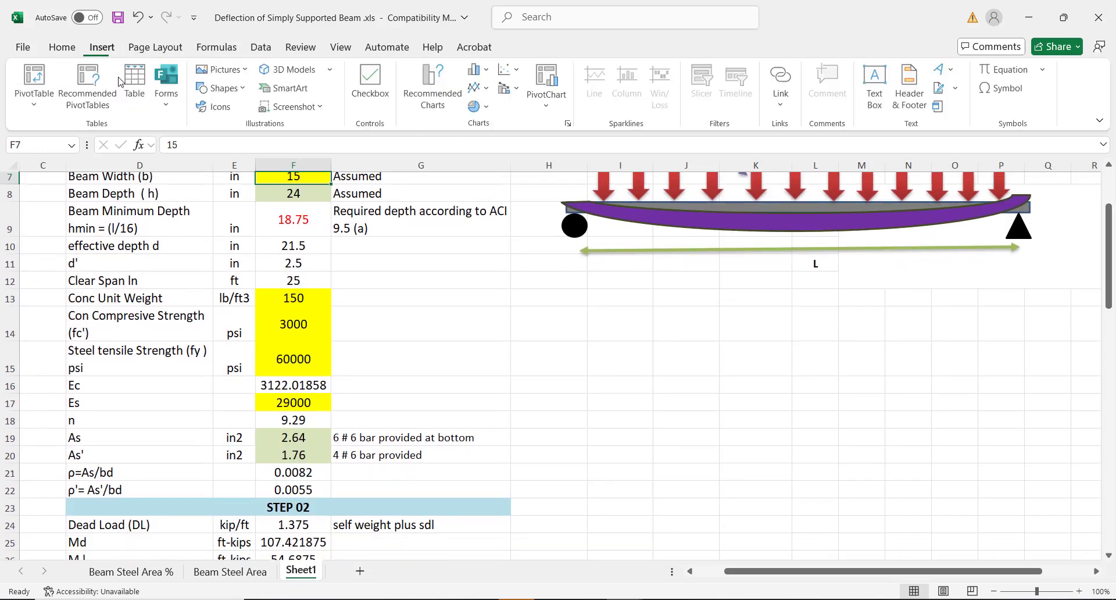
pyautogui.click(243, 89)
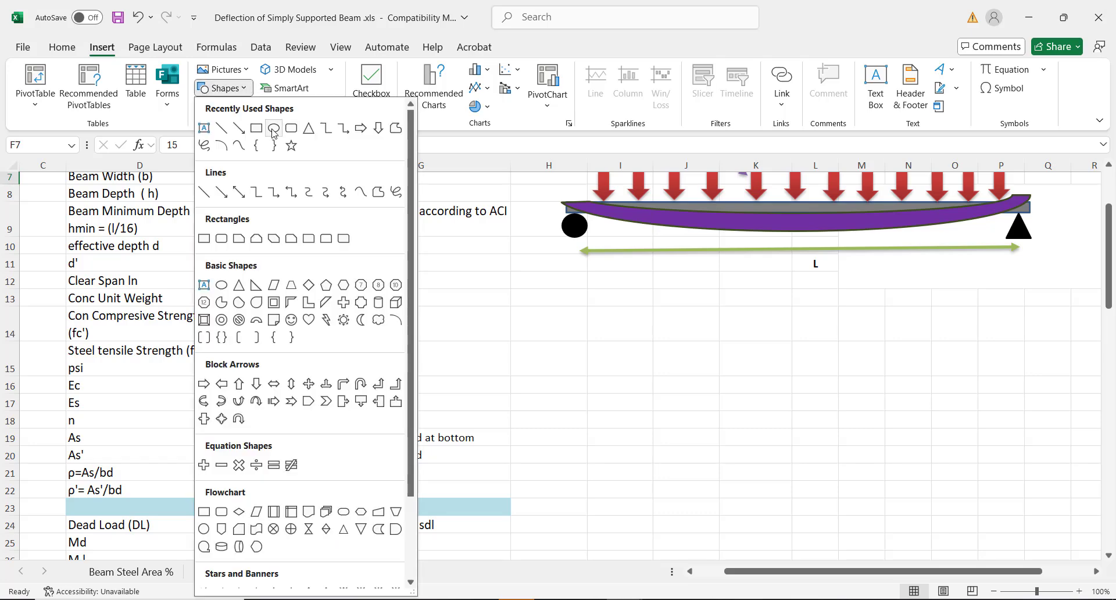
pyautogui.click(273, 130)
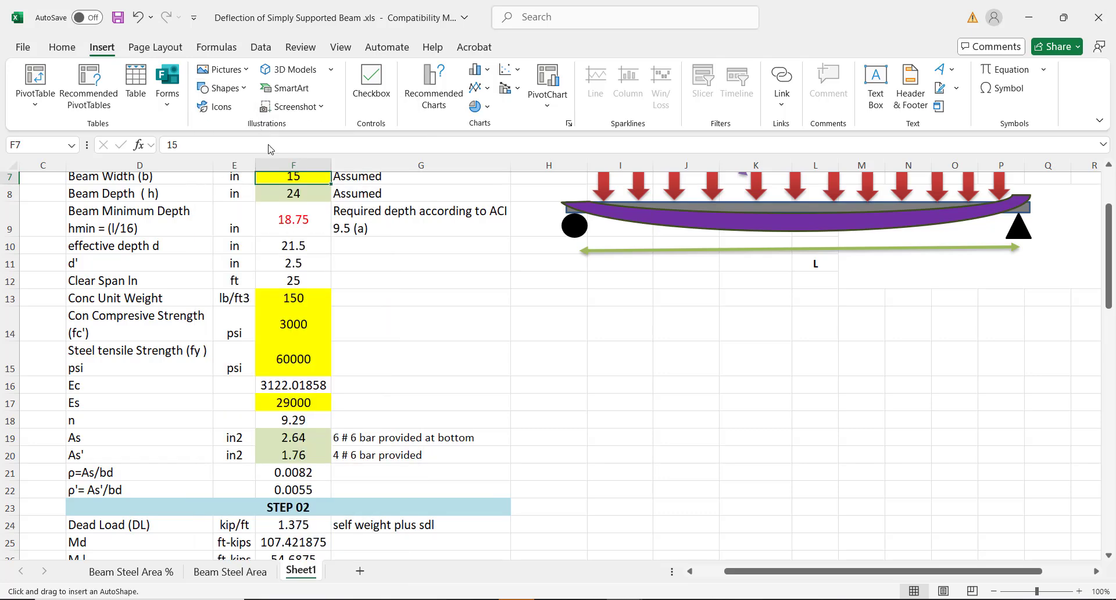
pyautogui.moveTo(615, 311)
pyautogui.mouseDown()
pyautogui.moveTo(717, 356)
pyautogui.moveTo(707, 426)
pyautogui.moveTo(727, 446)
pyautogui.moveTo(723, 467)
pyautogui.mouseUp()
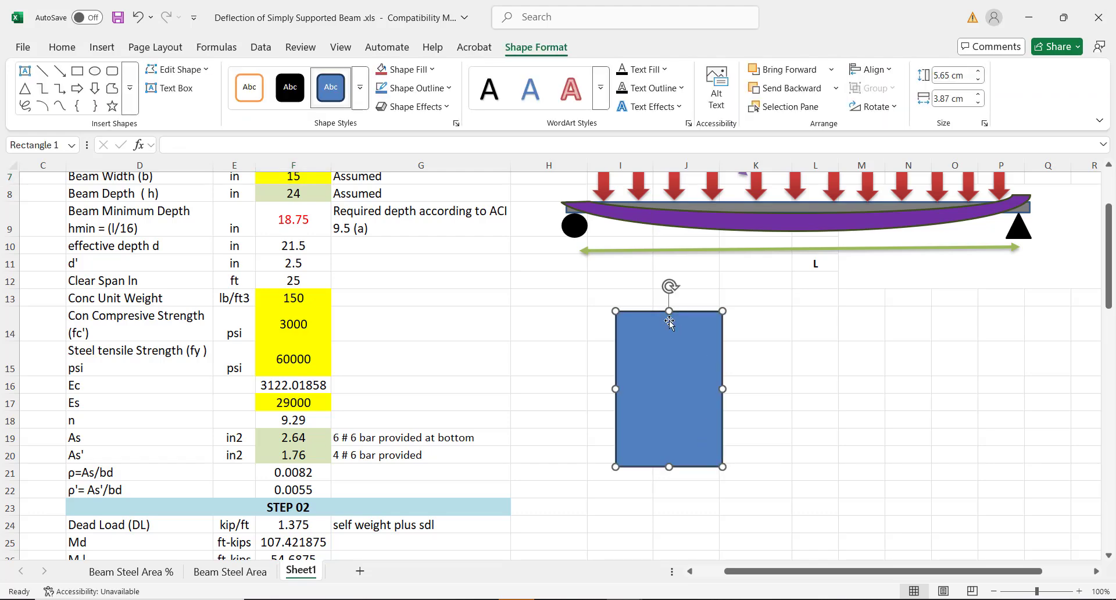
# Label the rectangle with depth 24 in K16 and width 15 in J22
pyautogui.click(749, 381)
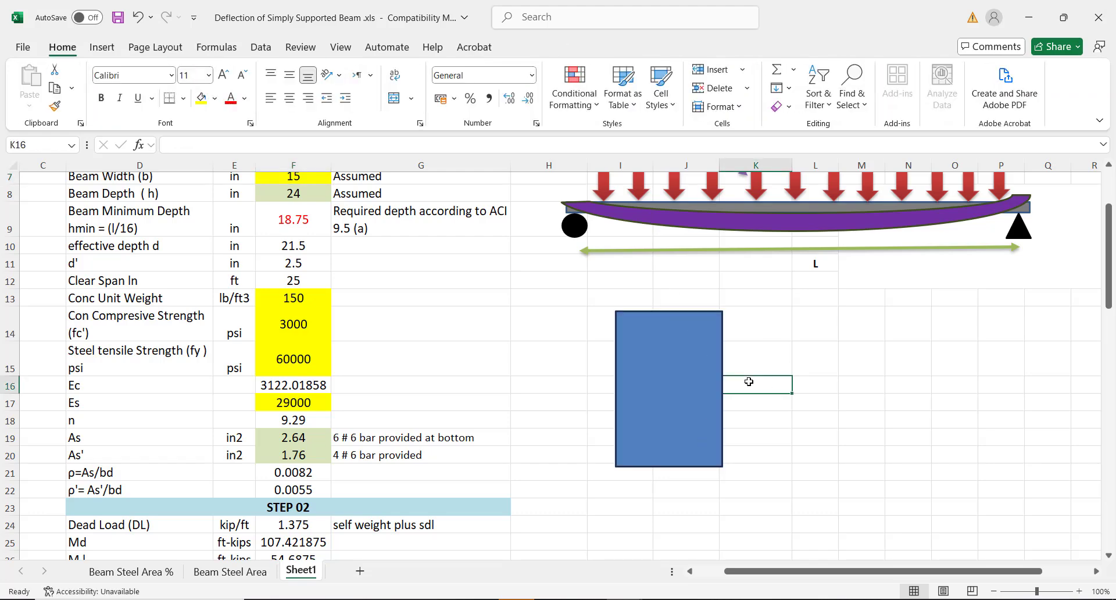
pyautogui.write('24')
pyautogui.click(671, 482)
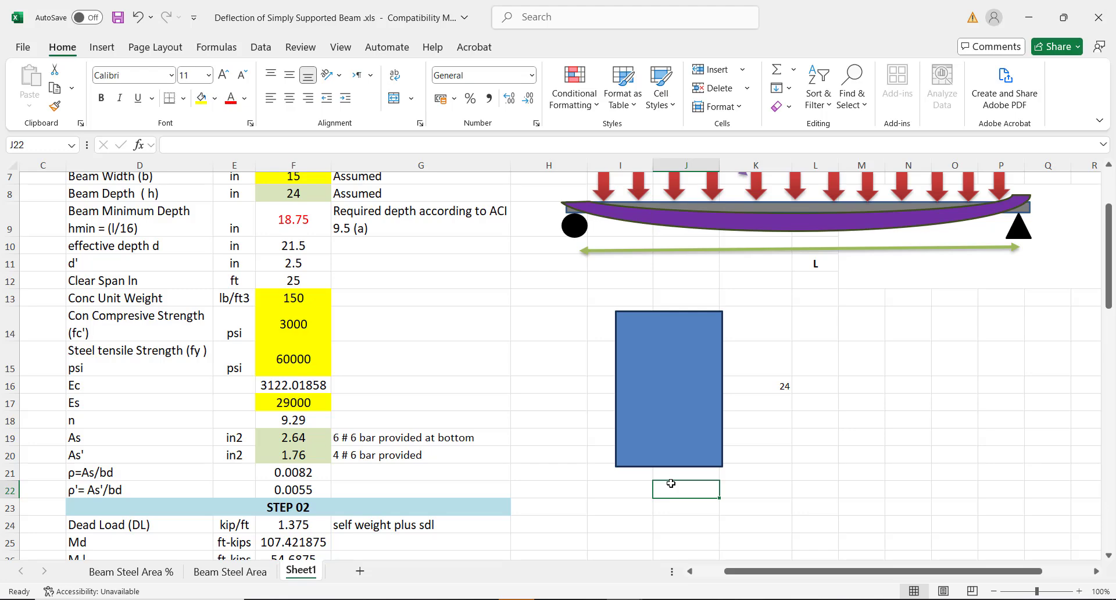
pyautogui.write('15')
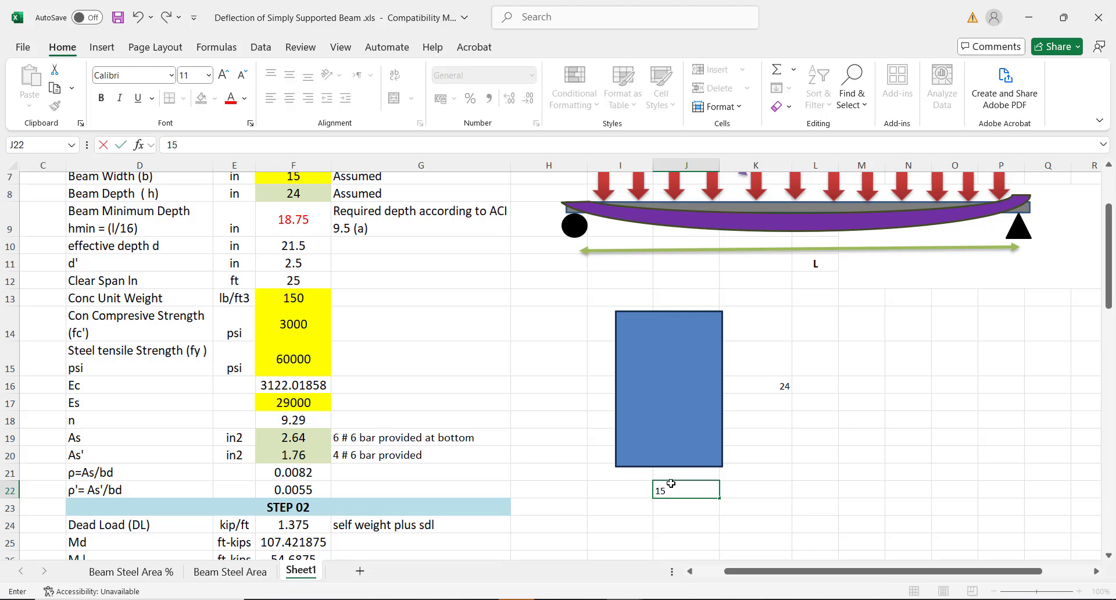
pyautogui.click(769, 473)
# Left-align the 15 and 24 labels and nudge the rectangle slightly left and down
pyautogui.click(774, 390)
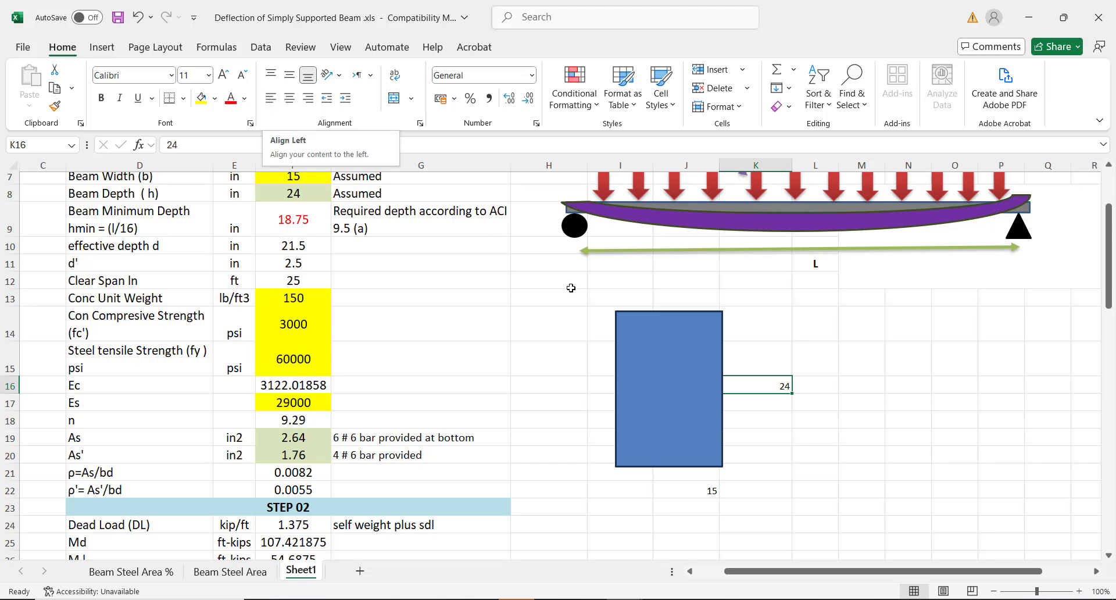
pyautogui.click(702, 493)
pyautogui.click(274, 98)
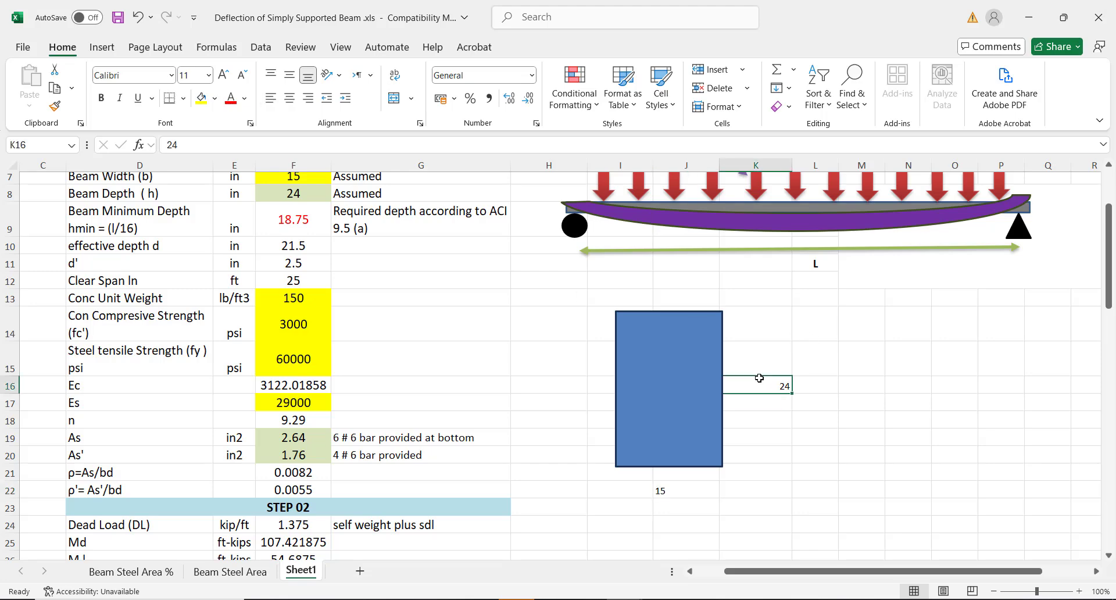
pyautogui.moveTo(681, 382)
pyautogui.mouseDown()
pyautogui.moveTo(668, 381)
pyautogui.moveTo(669, 393)
pyautogui.mouseUp()
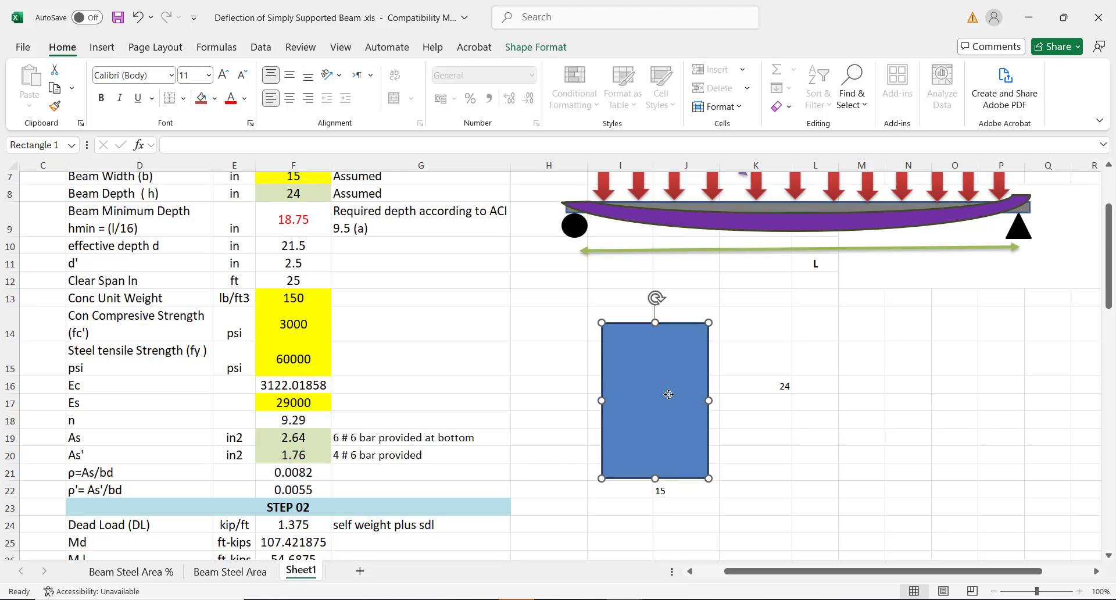
pyautogui.click(760, 385)
pyautogui.click(277, 98)
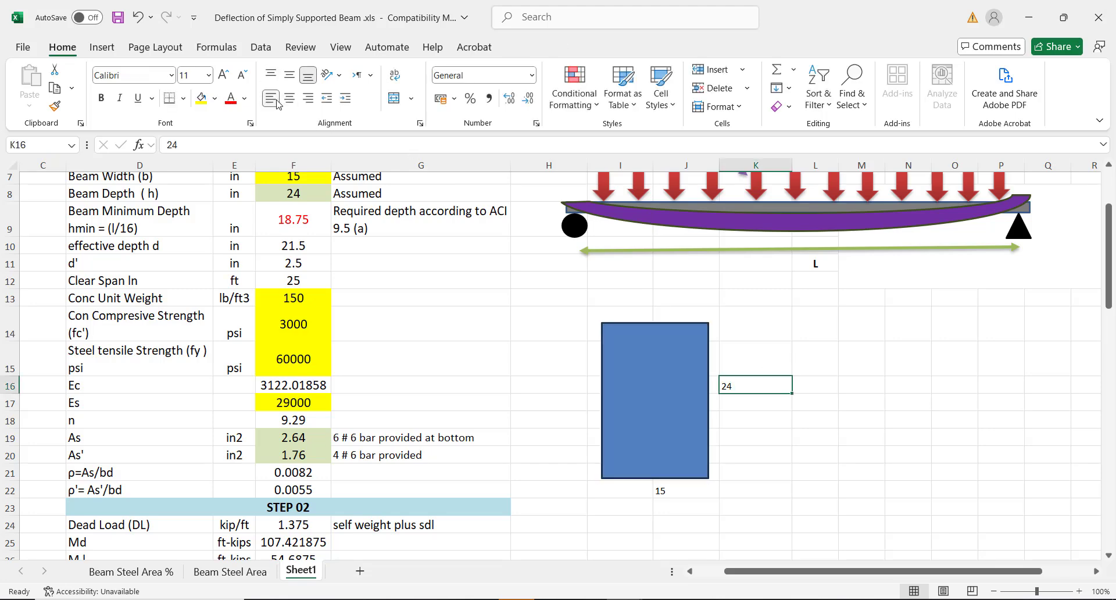
pyautogui.click(857, 464)
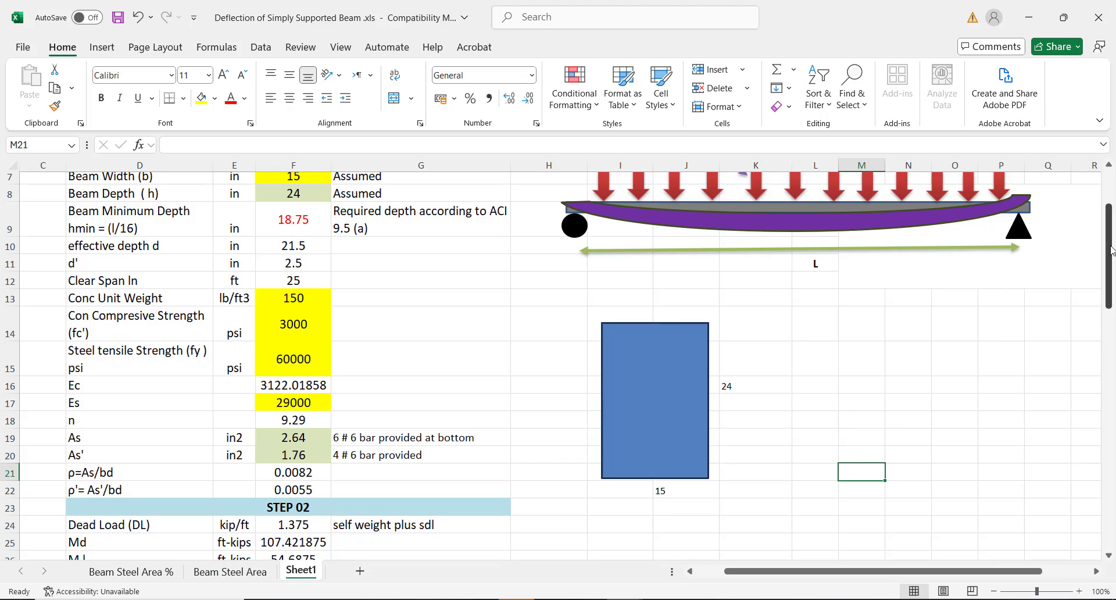
# Change the beam span in F6 to 30 ft and scroll down to the deflection checks
pyautogui.moveTo(1110, 251); pyautogui.dragTo(1110, 205)
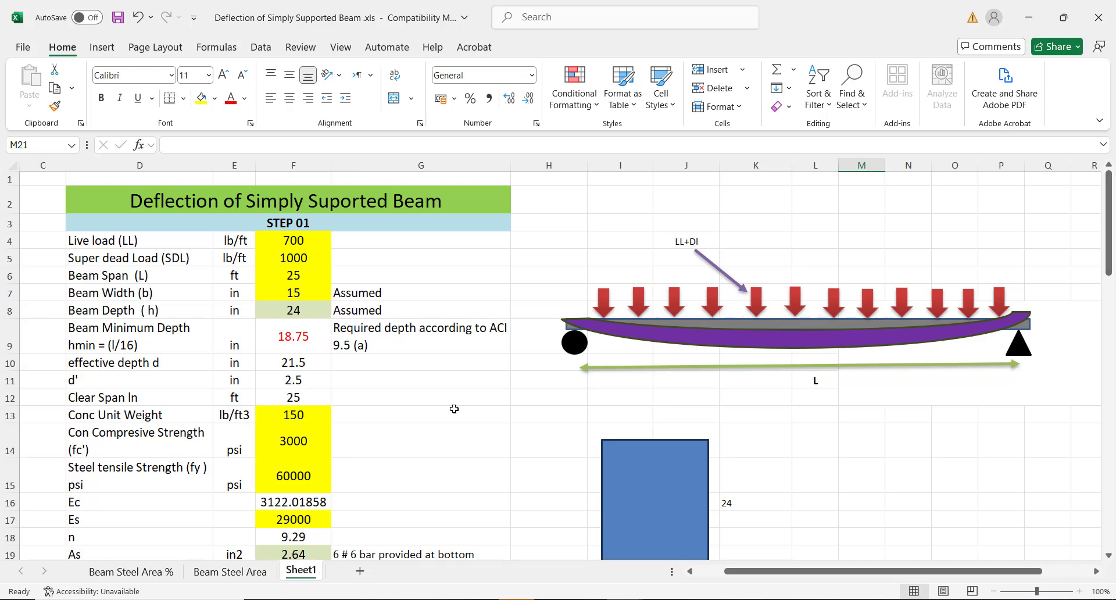
pyautogui.click(284, 239)
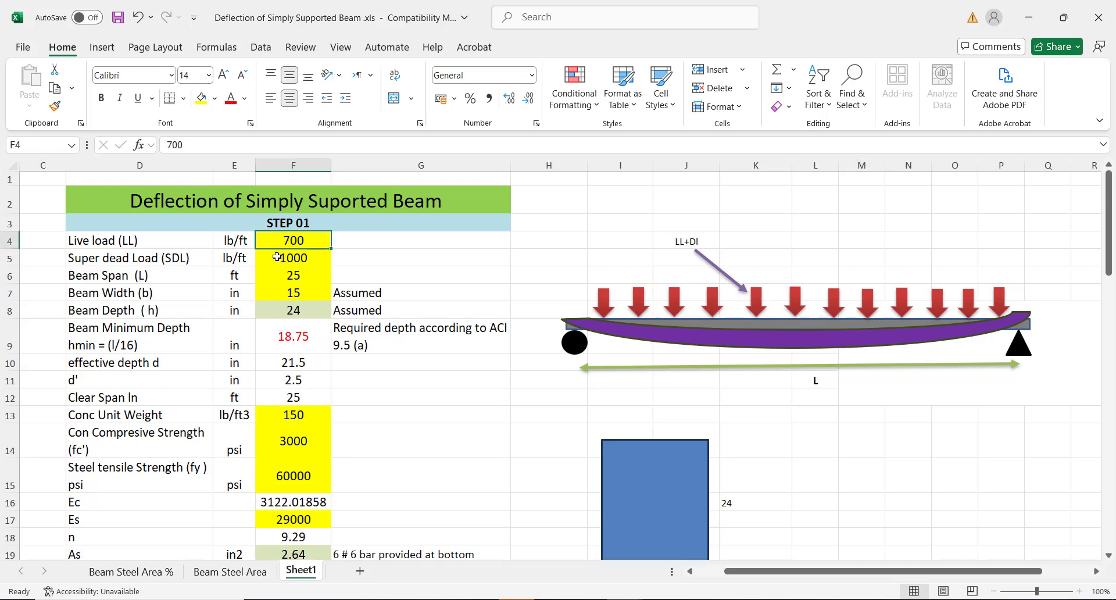
pyautogui.click(278, 256)
pyautogui.click(272, 277)
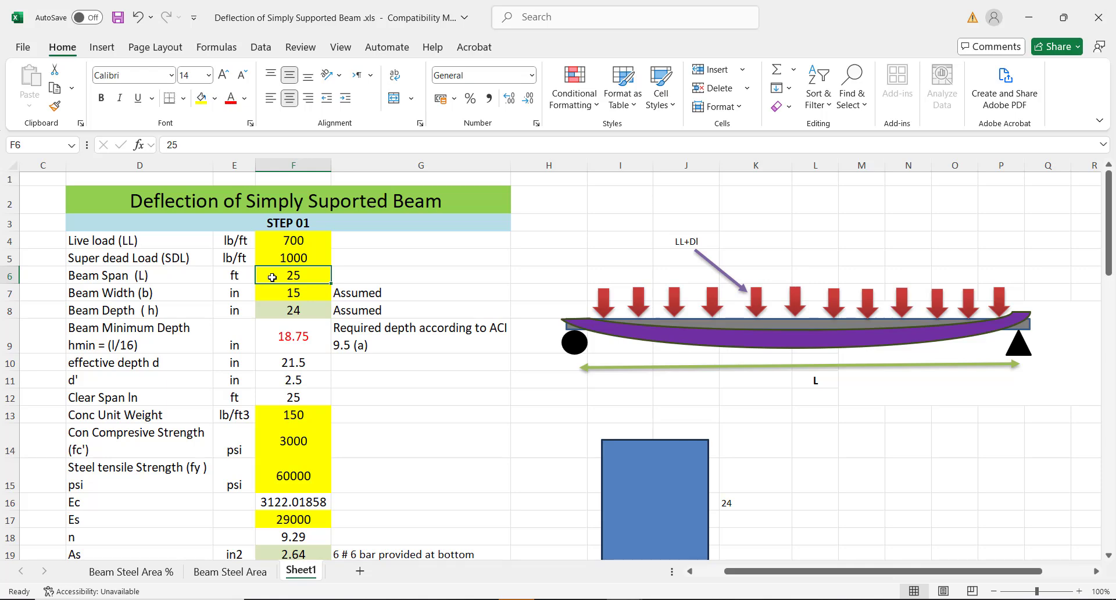
pyautogui.write('30')
pyautogui.click(413, 367)
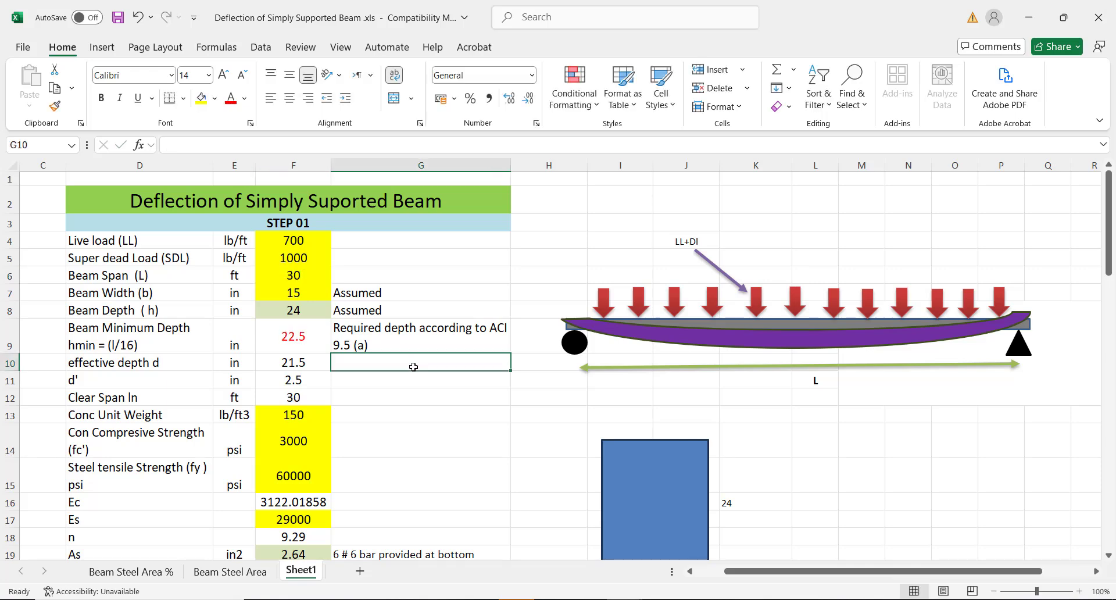
pyautogui.moveTo(1107, 197); pyautogui.dragTo(1102, 499)
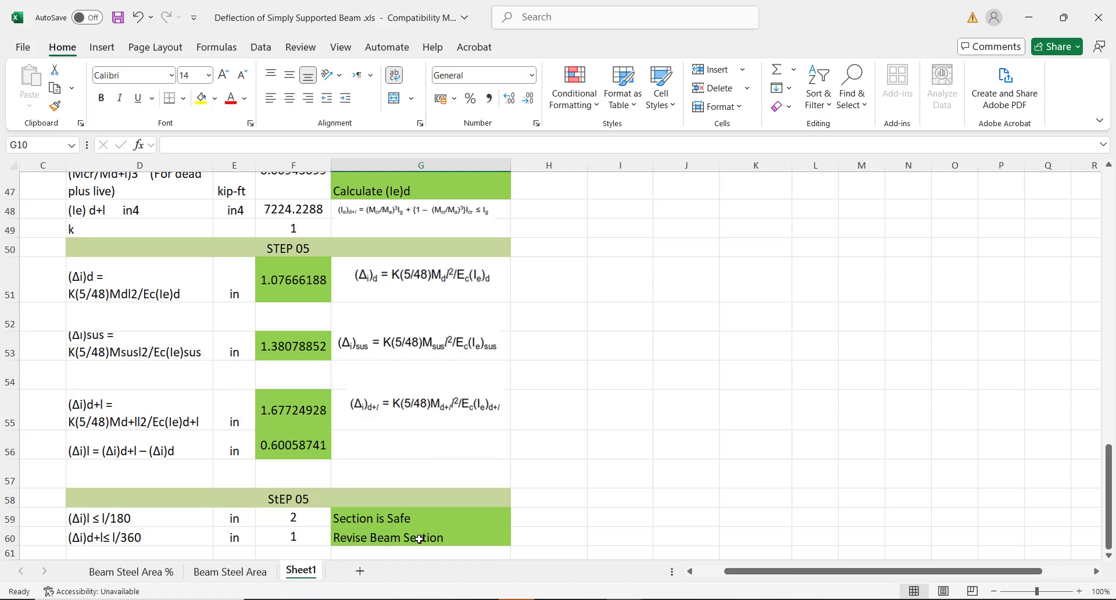
pyautogui.click(297, 534)
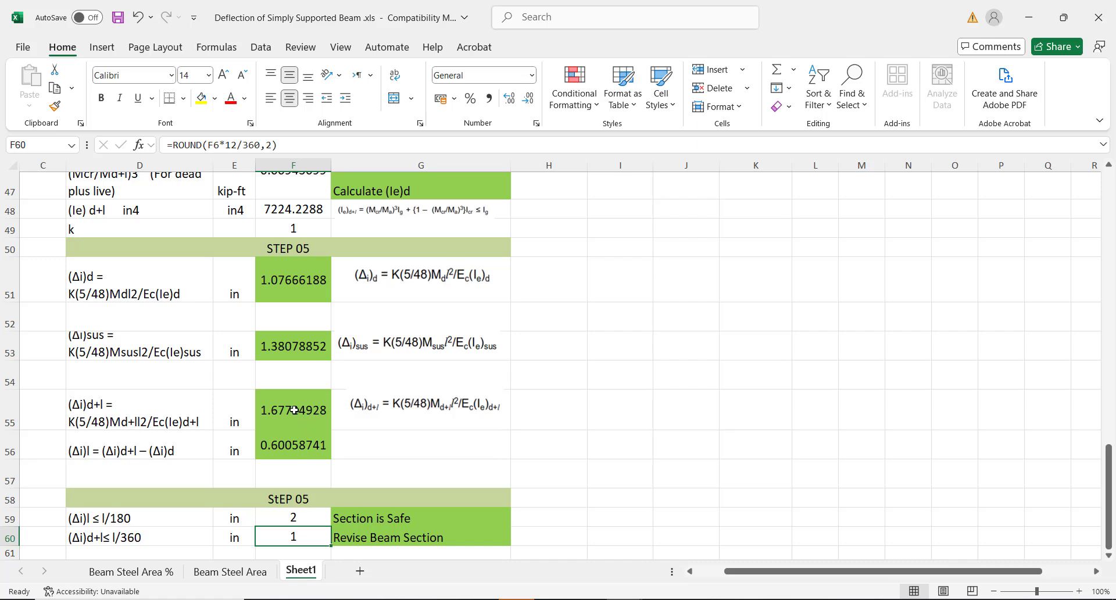
pyautogui.click(294, 410)
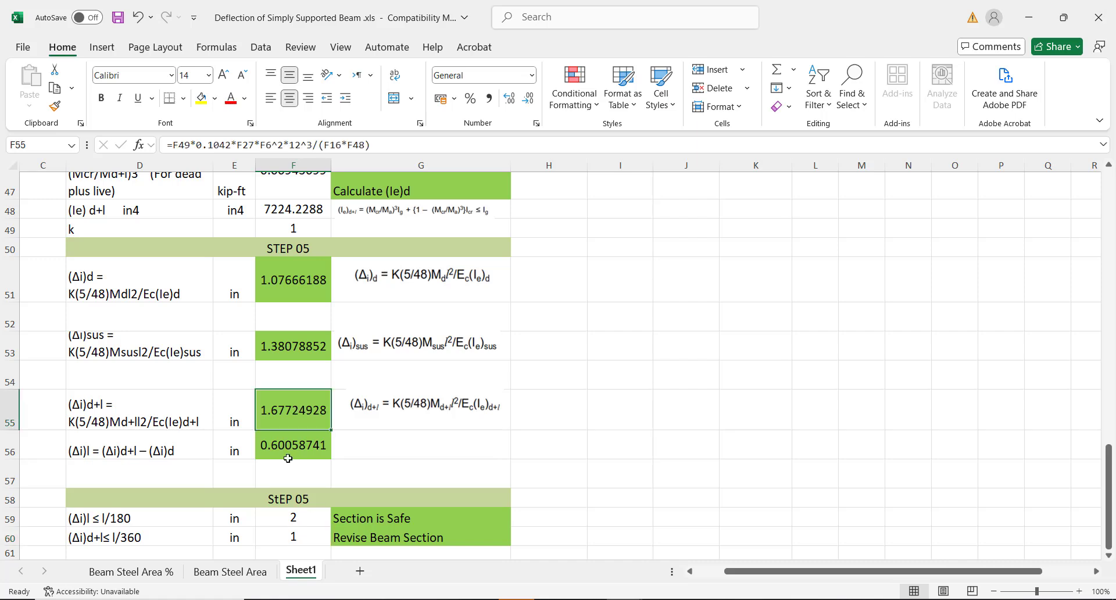
pyautogui.click(306, 517)
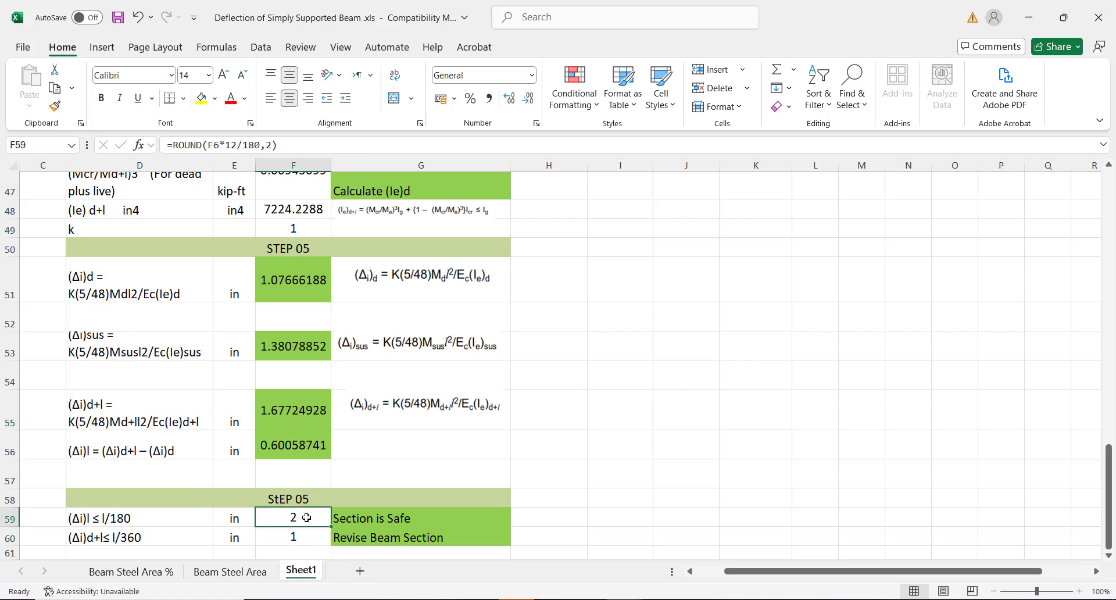
pyautogui.click(183, 517)
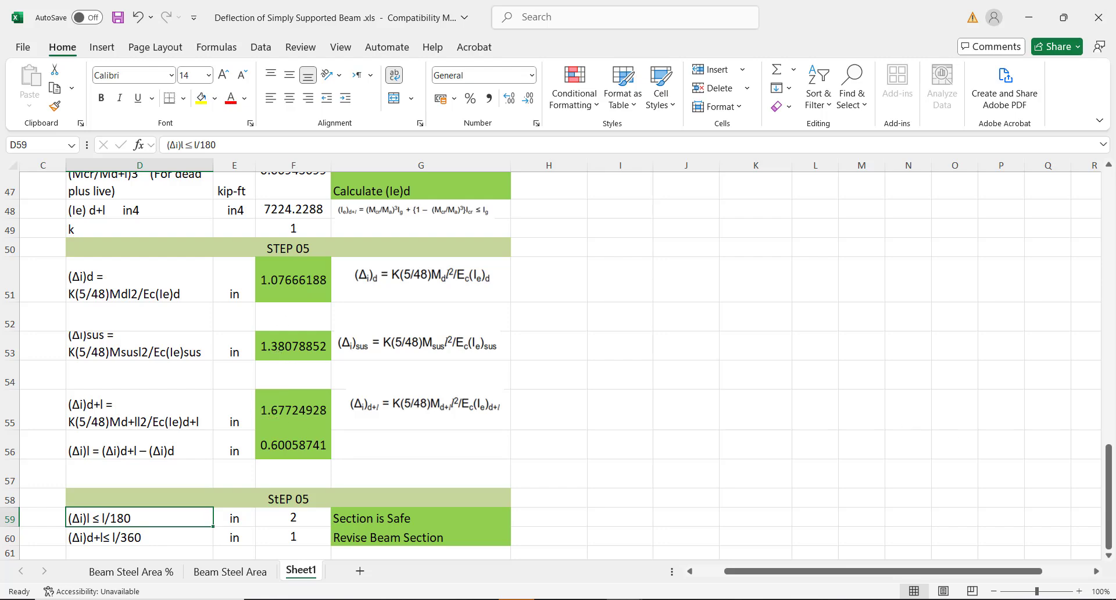
pyautogui.moveTo(1108, 458); pyautogui.dragTo(1099, 186)
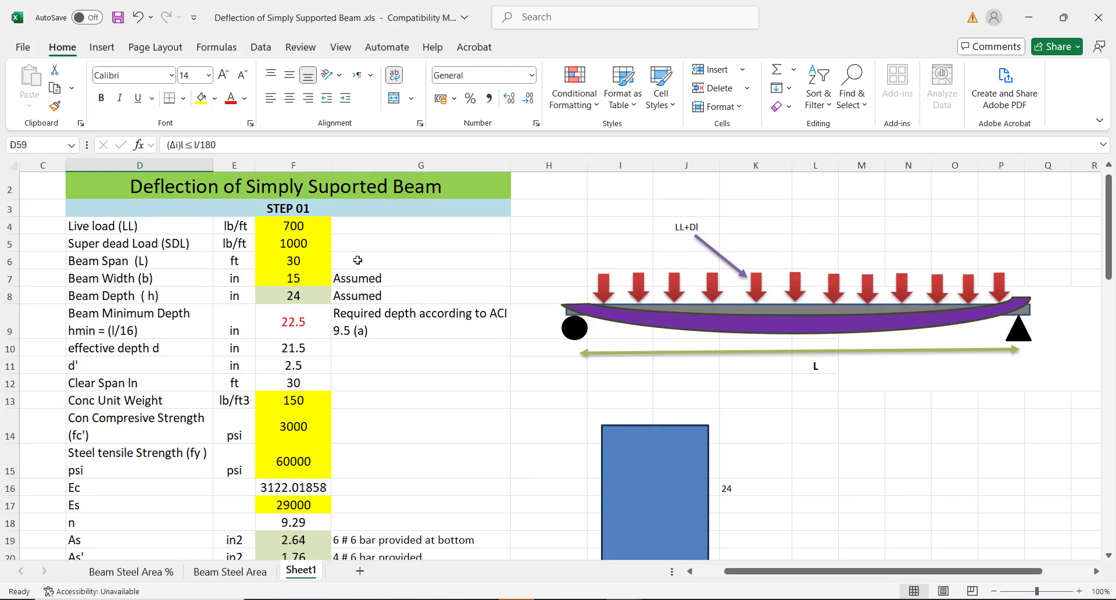
# Try a beam depth of 27 in F8
pyautogui.click(295, 295)
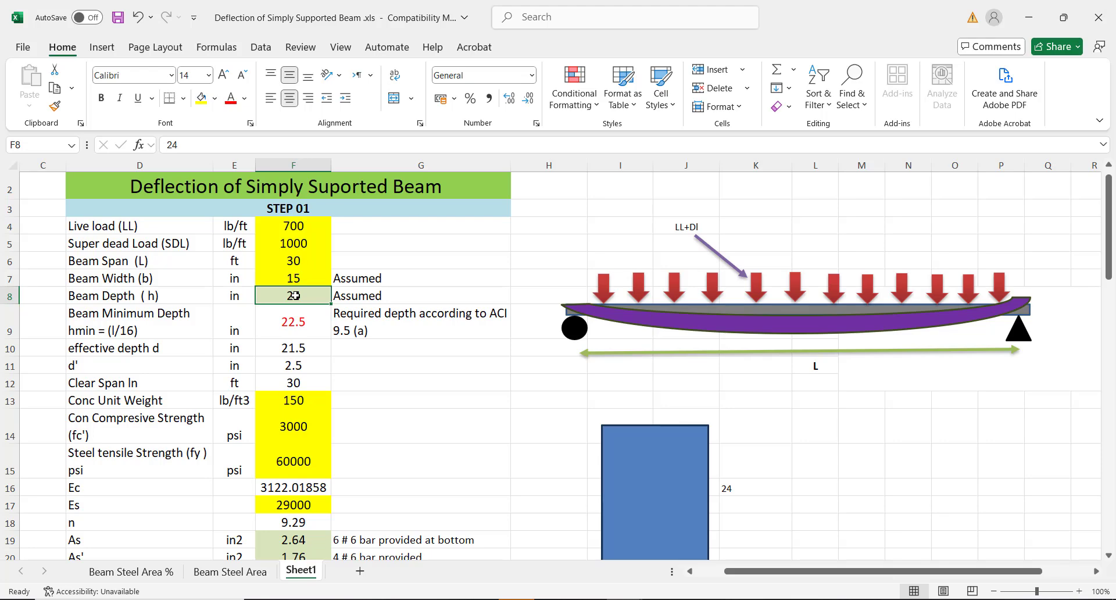
pyautogui.write('27')
pyautogui.click(421, 352)
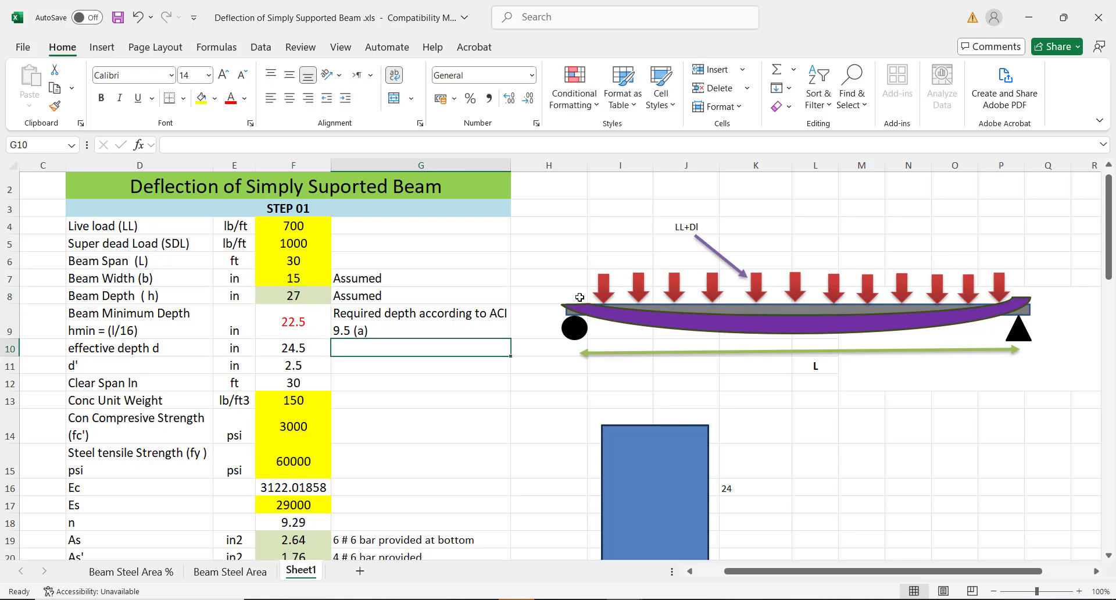
pyautogui.moveTo(1108, 196); pyautogui.dragTo(1078, 184)
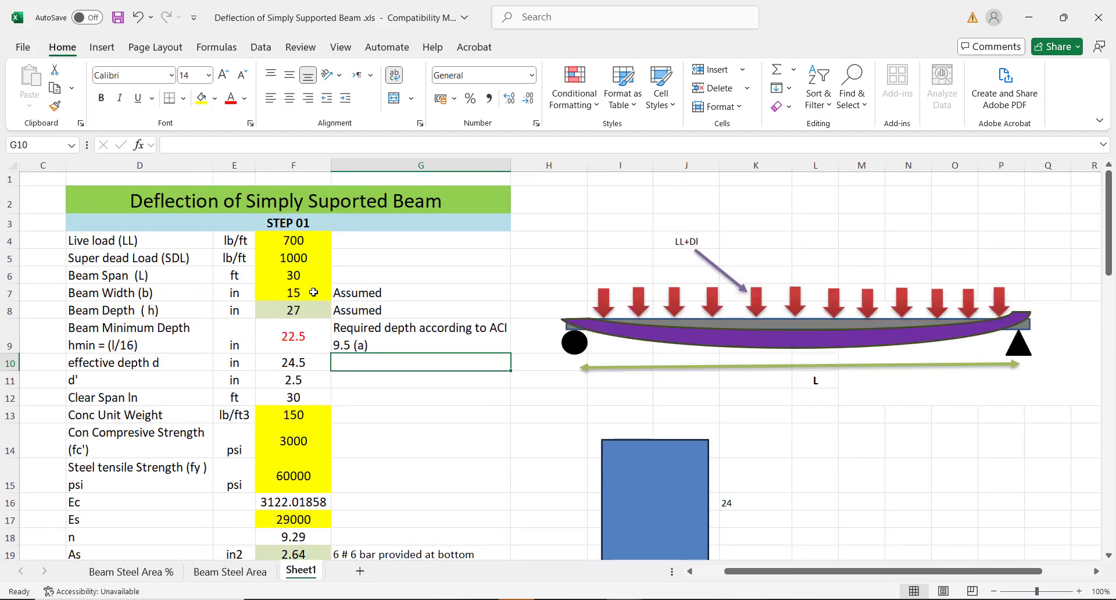
# Raise the beam depth in F8 to 30 and scroll down to the checks
pyautogui.click(299, 308)
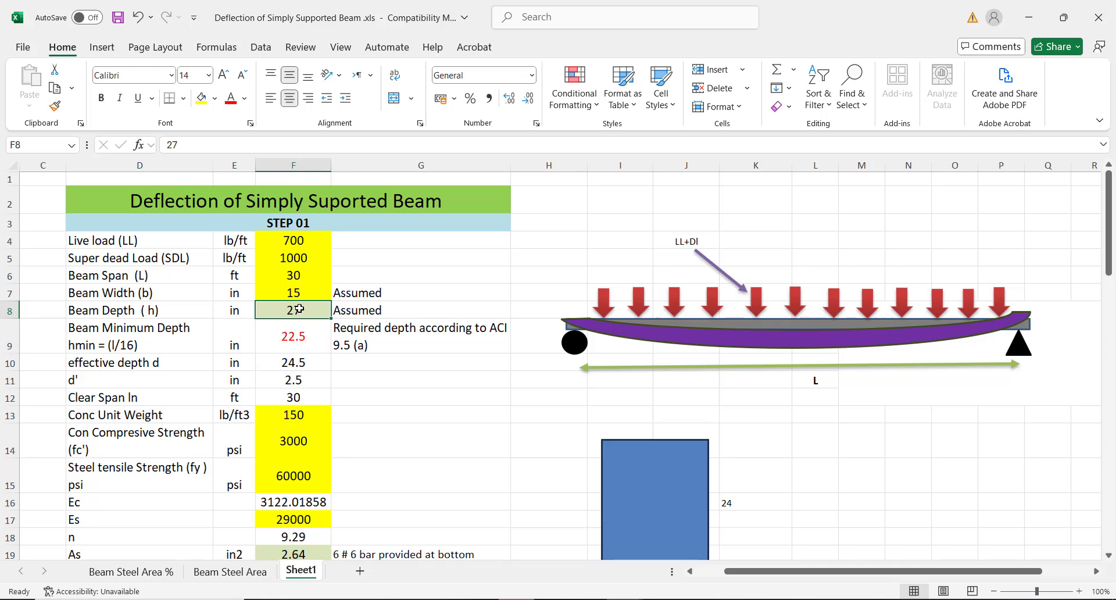
pyautogui.write('30')
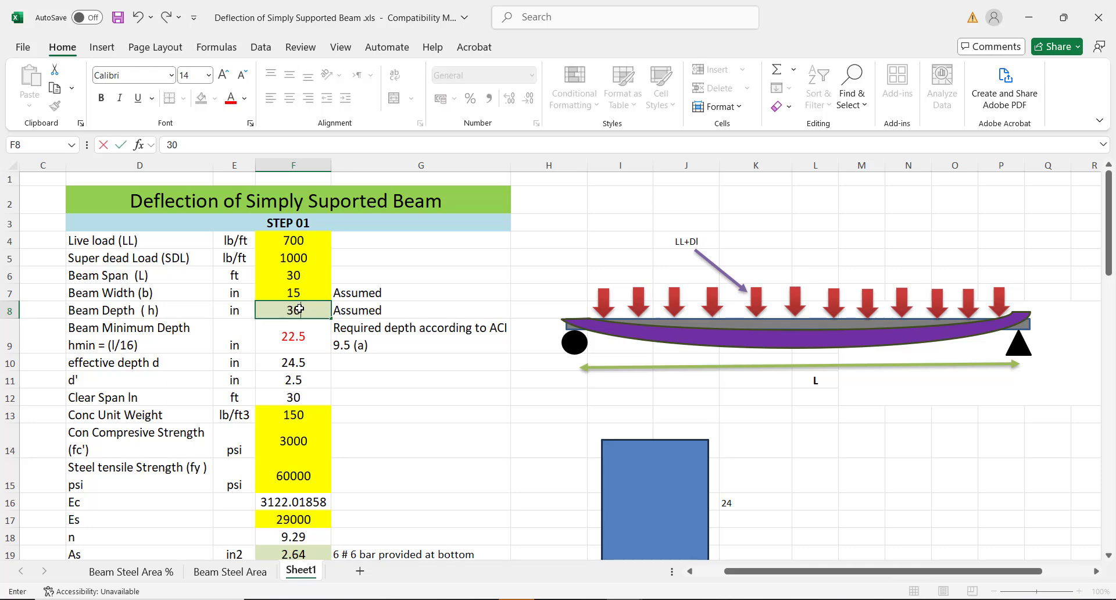
pyautogui.click(477, 403)
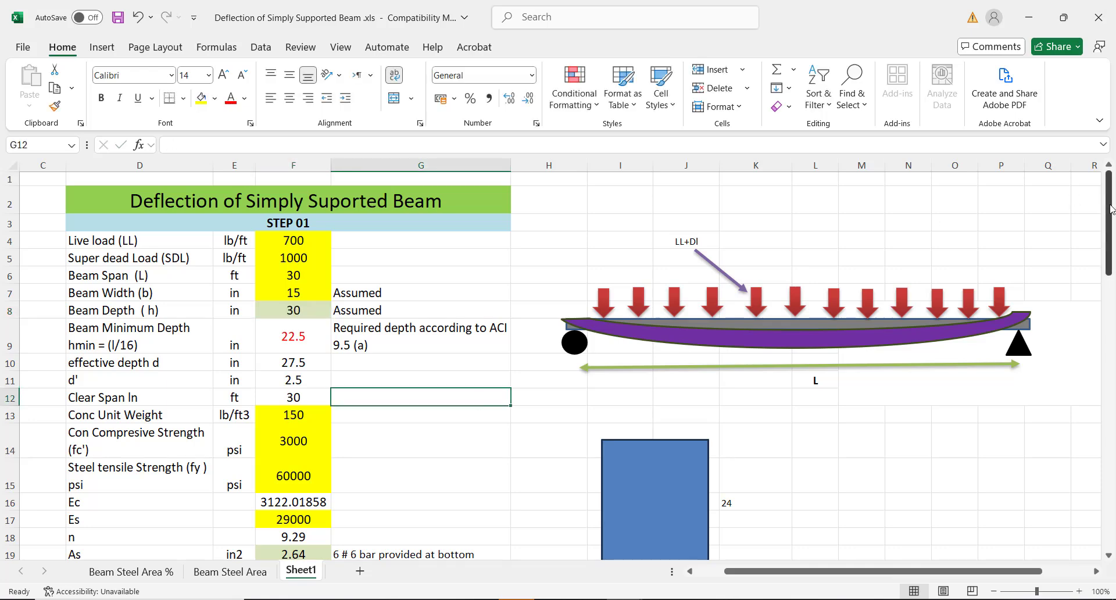
pyautogui.moveTo(1109, 211); pyautogui.dragTo(1083, 489)
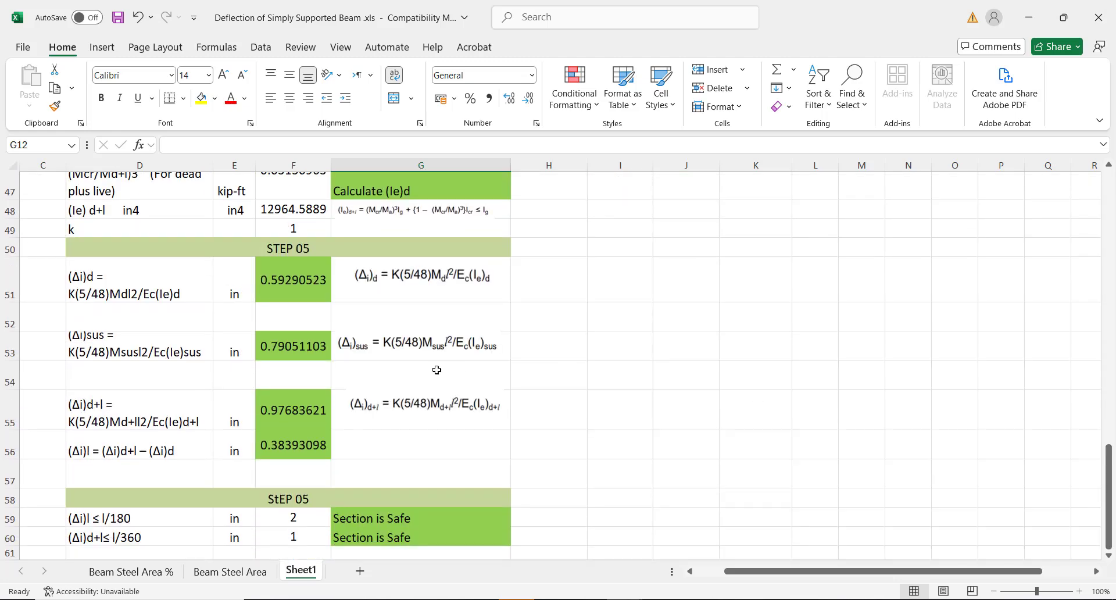
pyautogui.click(297, 409)
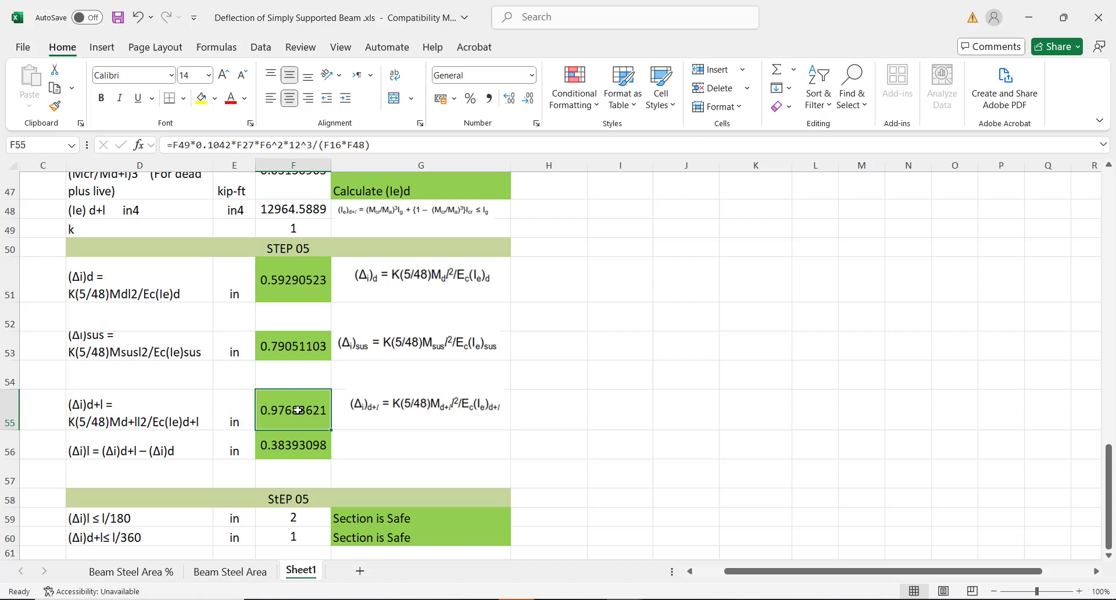
pyautogui.click(282, 349)
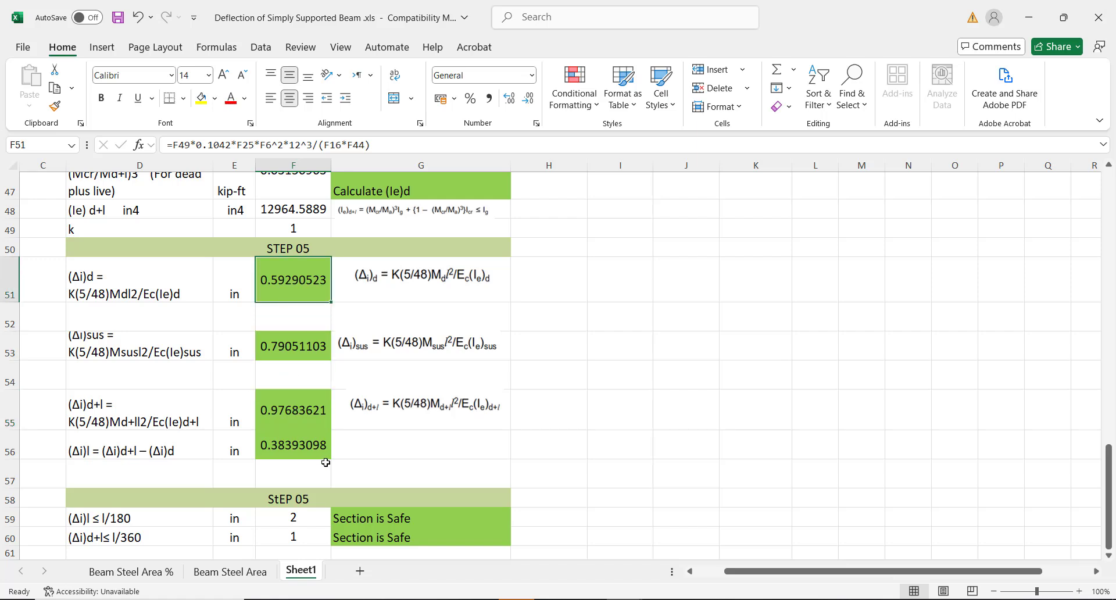
pyautogui.click(361, 541)
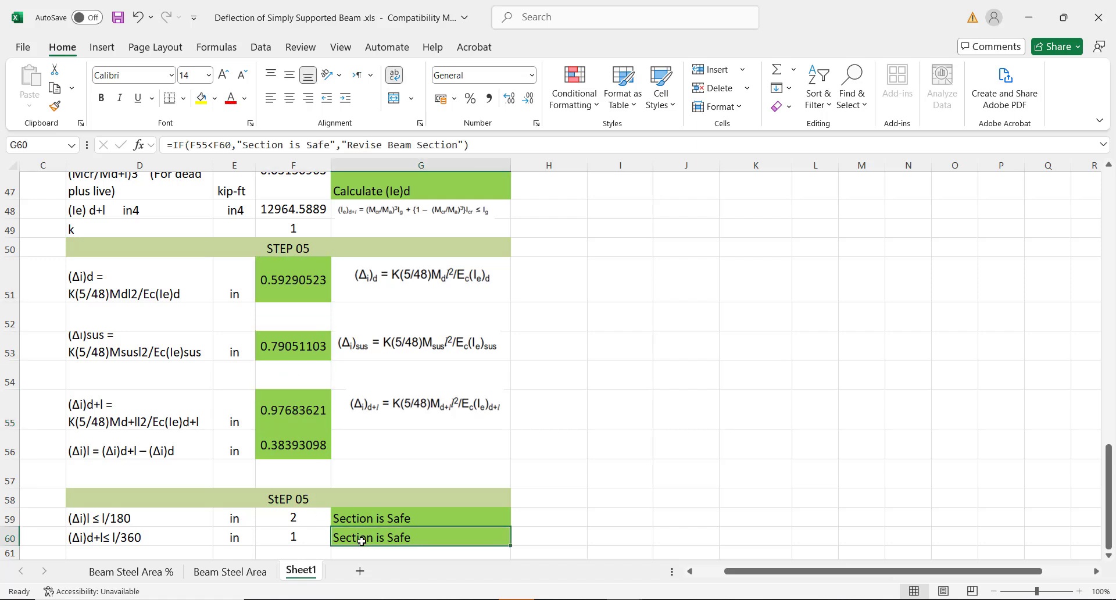
pyautogui.click(352, 519)
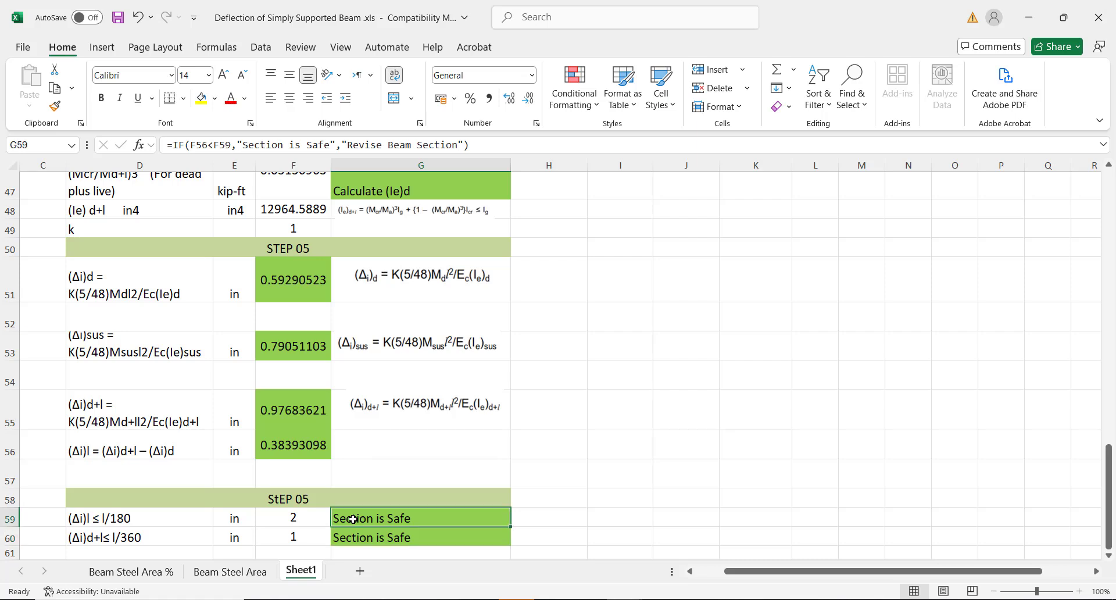
pyautogui.click(302, 413)
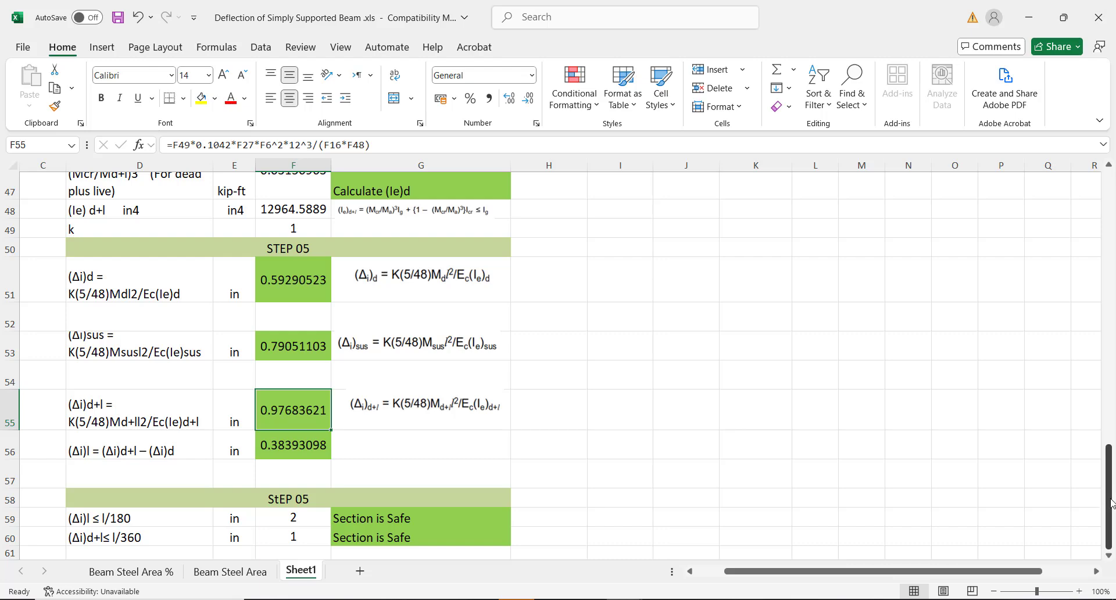
pyautogui.moveTo(1104, 503); pyautogui.dragTo(1101, 210)
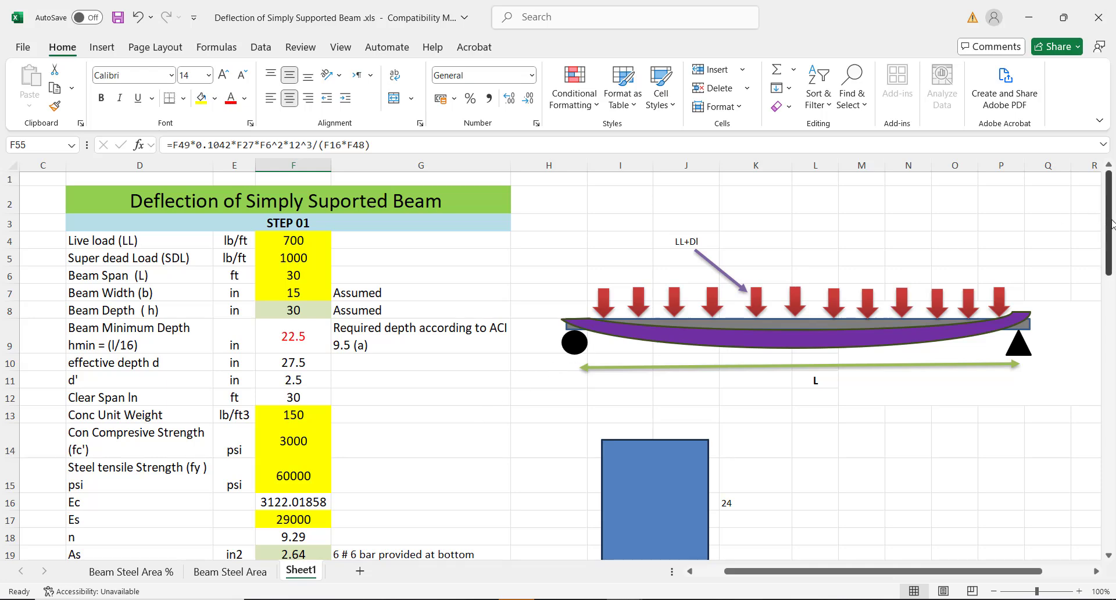
pyautogui.moveTo(1111, 224)
pyautogui.mouseDown()
pyautogui.moveTo(1111, 237)
pyautogui.moveTo(1107, 212)
pyautogui.mouseUp()
pyautogui.moveTo(1107, 212); pyautogui.dragTo(1082, 498)
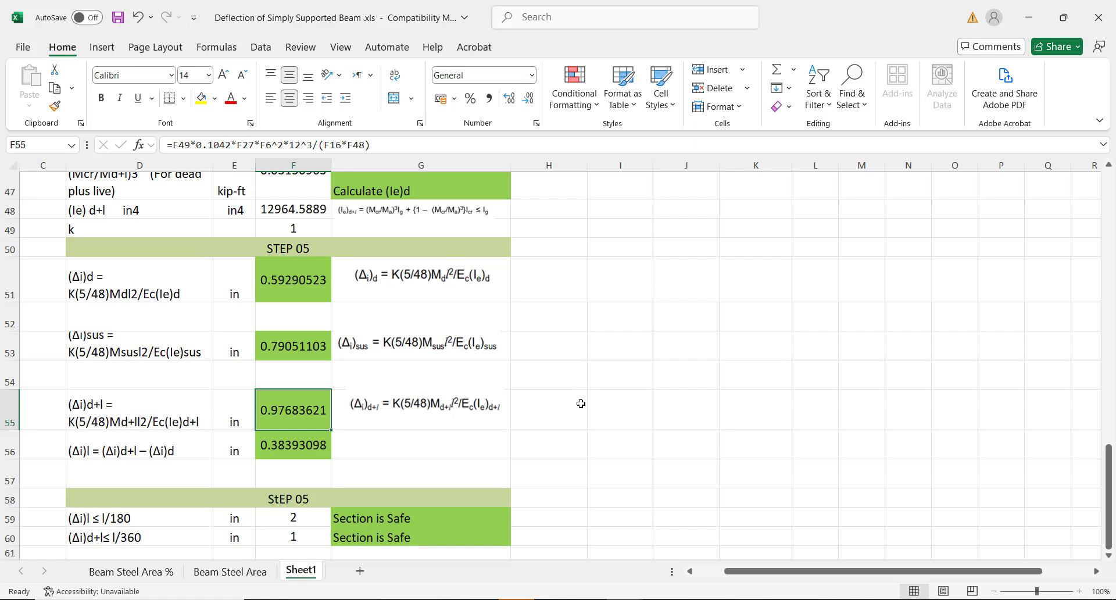
pyautogui.click(611, 405)
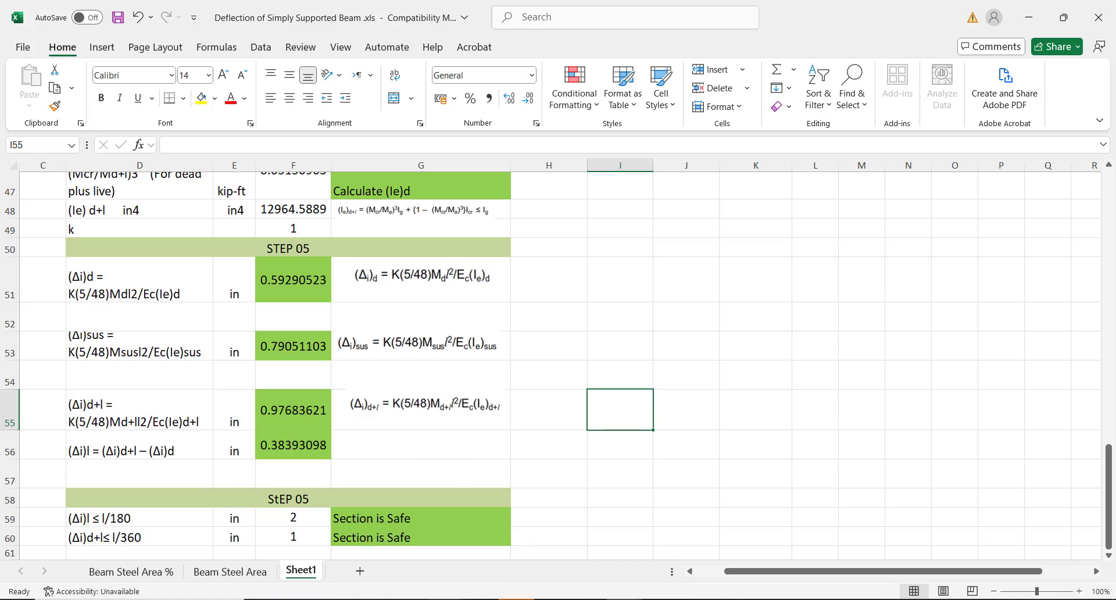
pyautogui.click(481, 599)
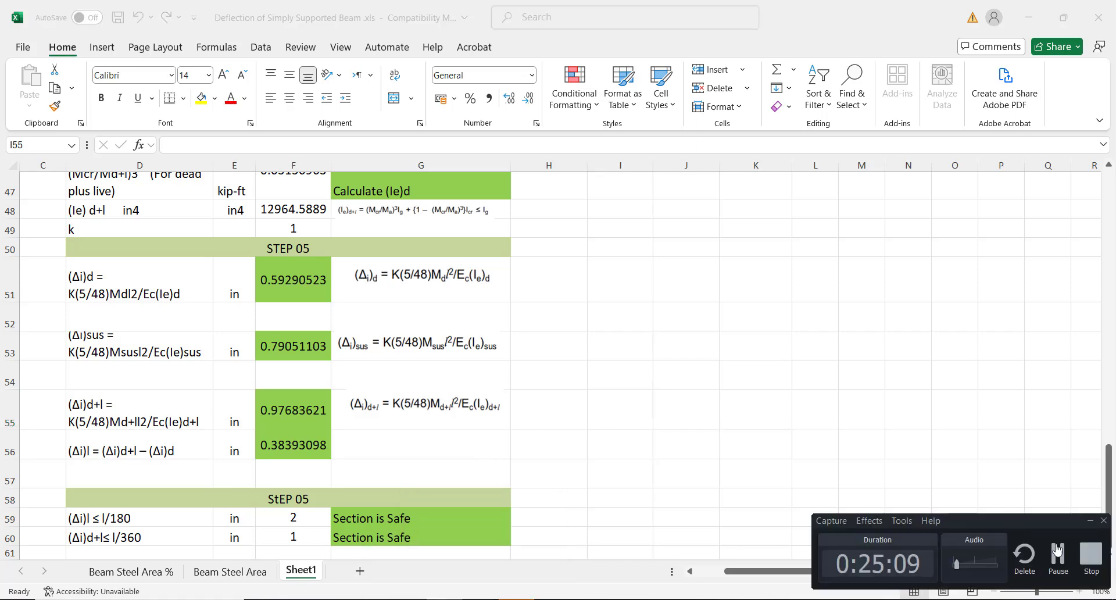